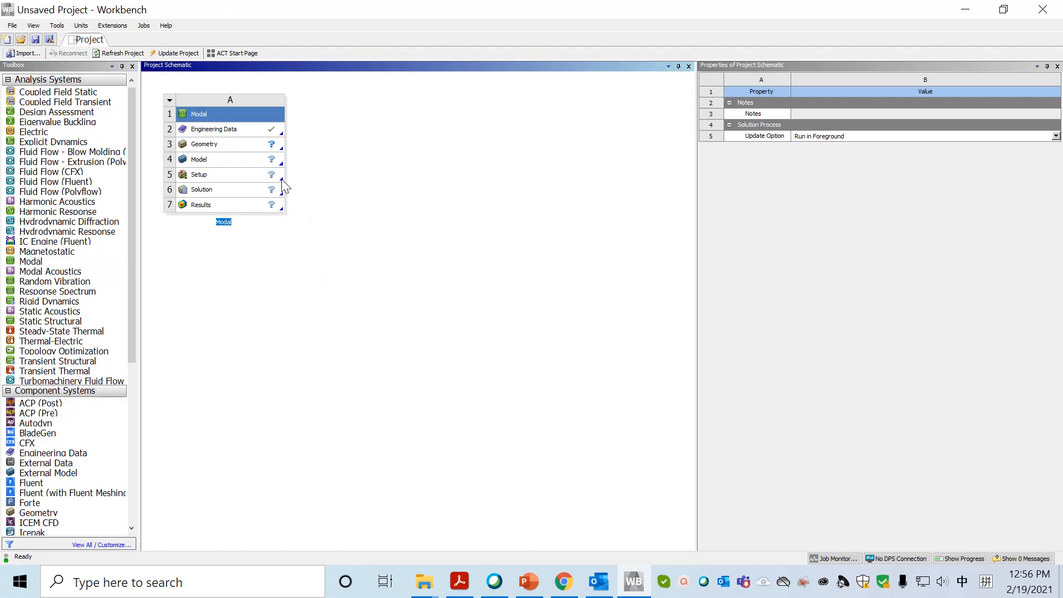
Open the Modal system's Engineering Data and add a new material named DouglasFir.
{"action": "left_click", "coordinate": [232, 133]}
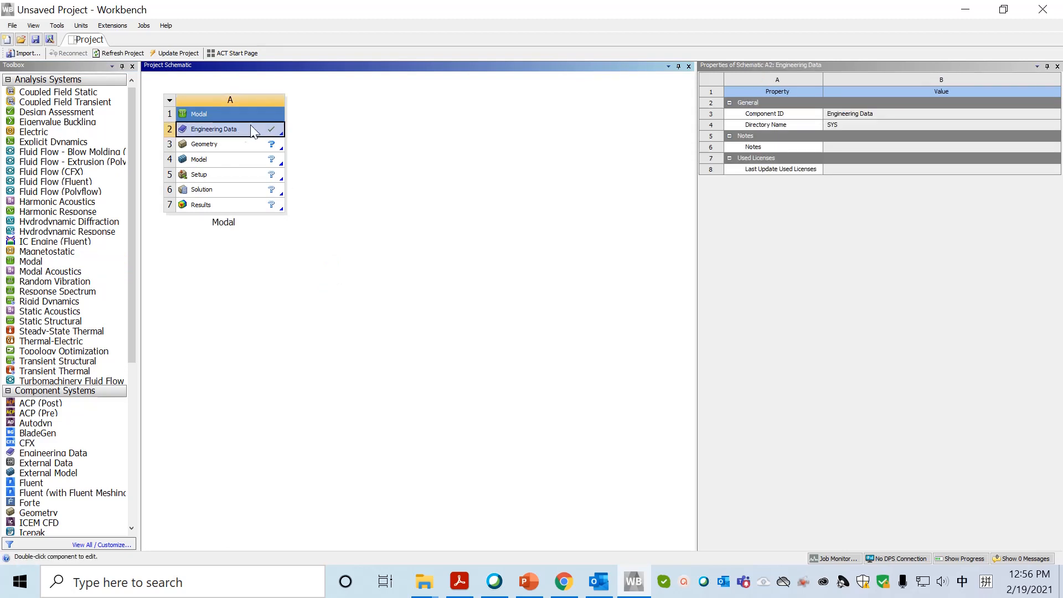
{"action": "double_click", "coordinate": [240, 128]}
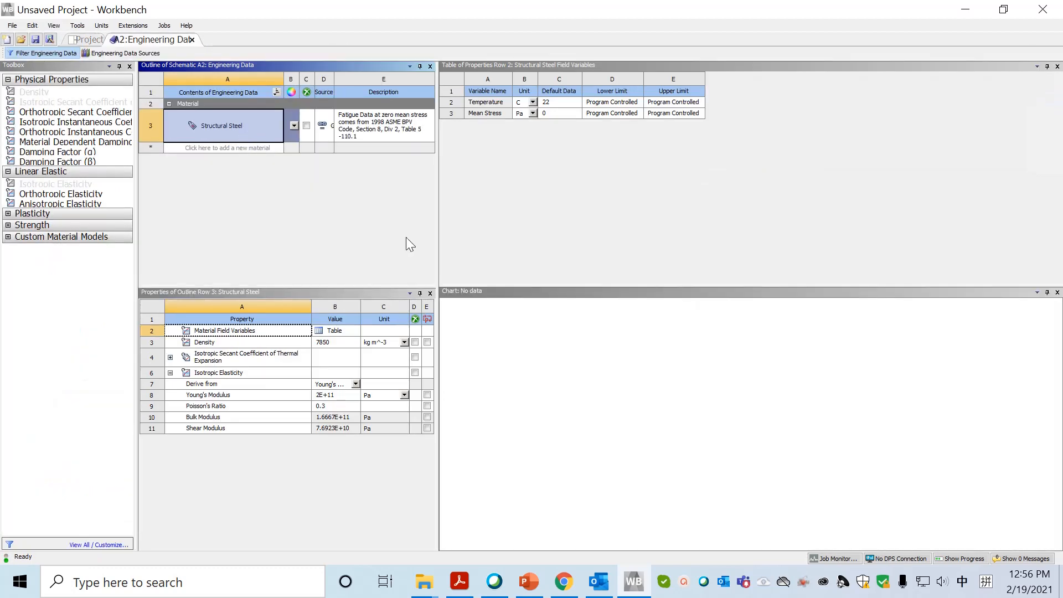
{"action": "left_click", "coordinate": [234, 148]}
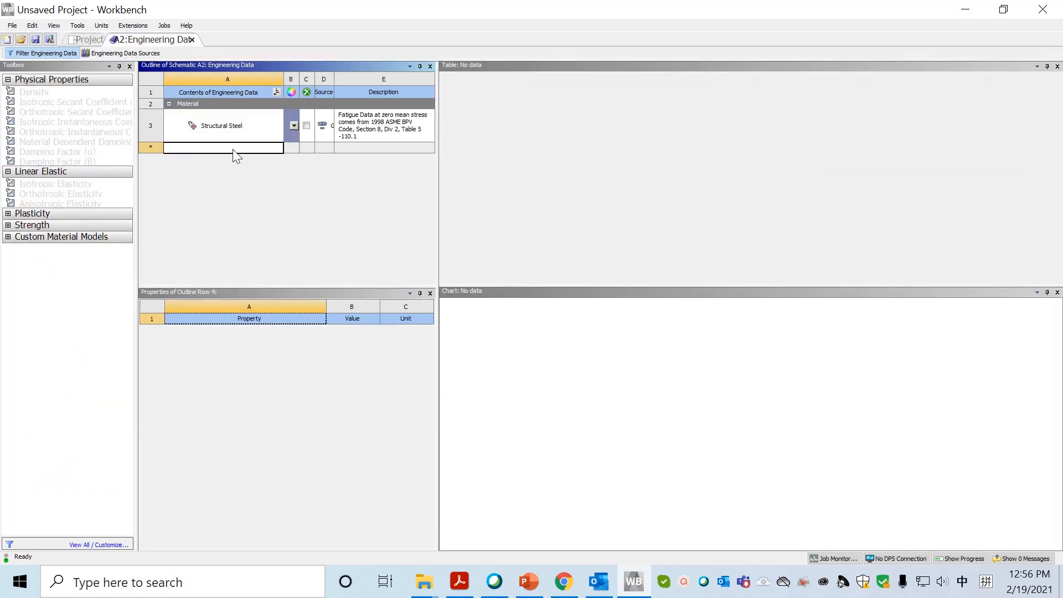
{"action": "type", "text": "Dou"}
{"action": "key", "text": "BackSpace"}
{"action": "key", "text": "BackSpace"}
{"action": "key", "text": "BackSpace"}
{"action": "key", "text": "shift"}
{"action": "type", "text": "Dougla"}
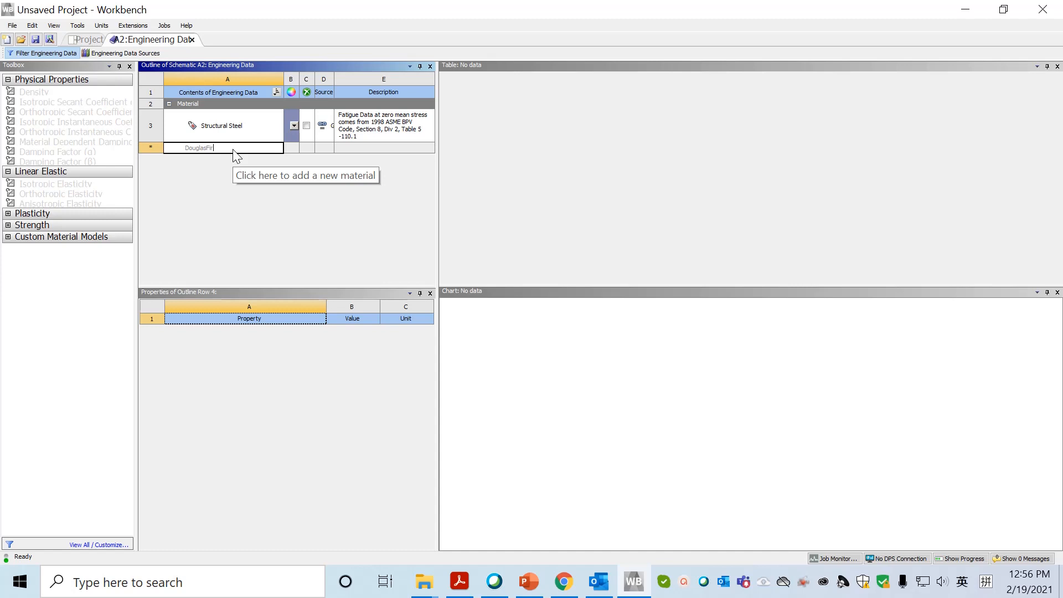
{"action": "type", "text": "sFir"}
{"action": "key", "text": "Return"}
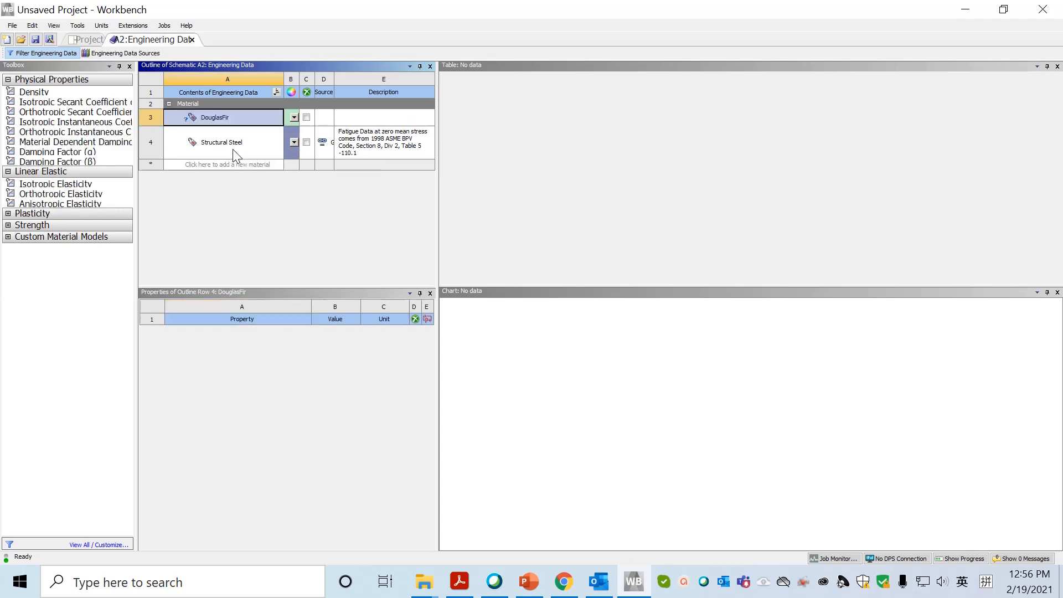
Give DouglasFir an Isotropic Elasticity property with Young's modulus 1.31E+10 Pa and Poisson's ratio 0.3.
{"action": "left_click", "coordinate": [69, 185]}
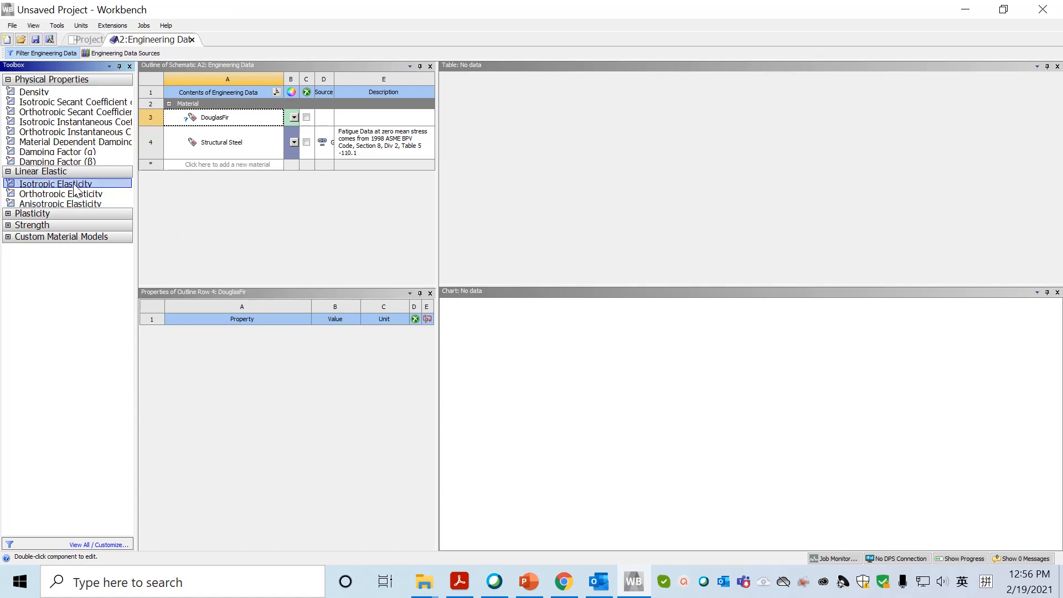
{"action": "left_click_drag", "start_coordinate": [56, 184], "coordinate": [333, 344]}
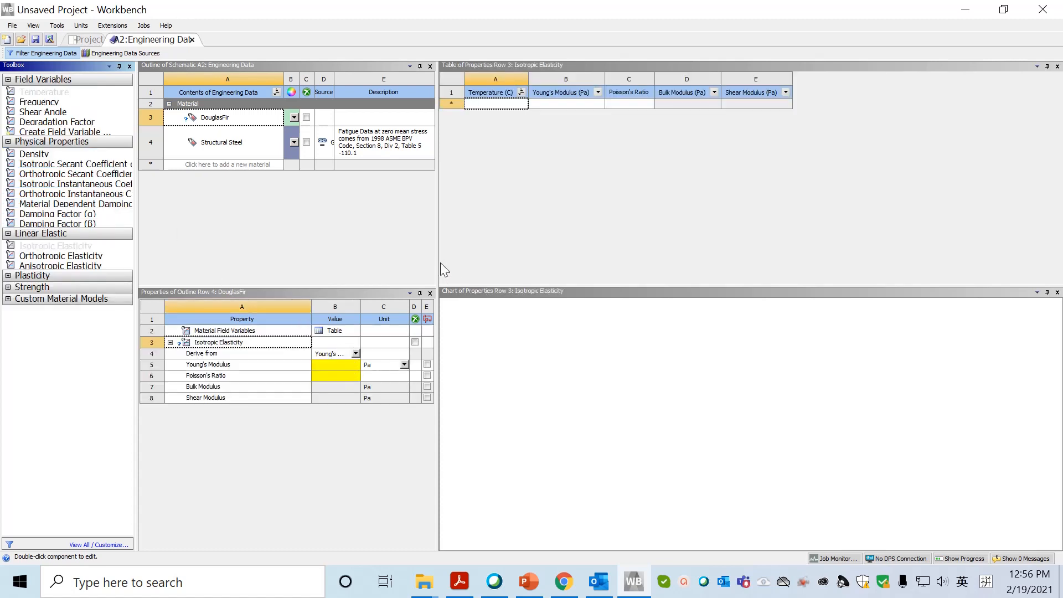
{"action": "left_click_drag", "start_coordinate": [437, 259], "coordinate": [603, 254]}
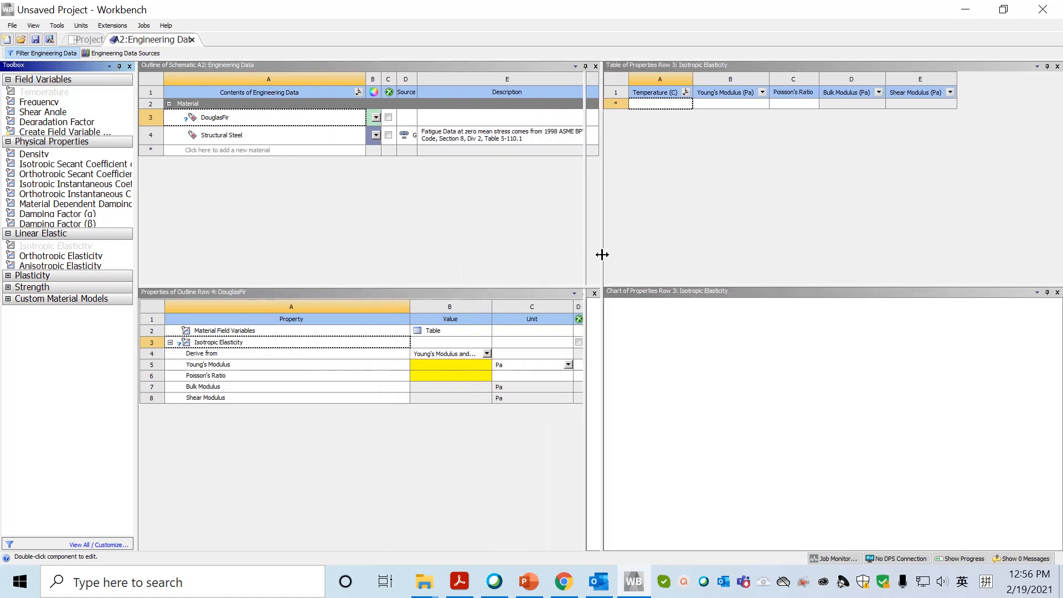
{"action": "left_click", "coordinate": [437, 365]}
{"action": "type", "text": "1"}
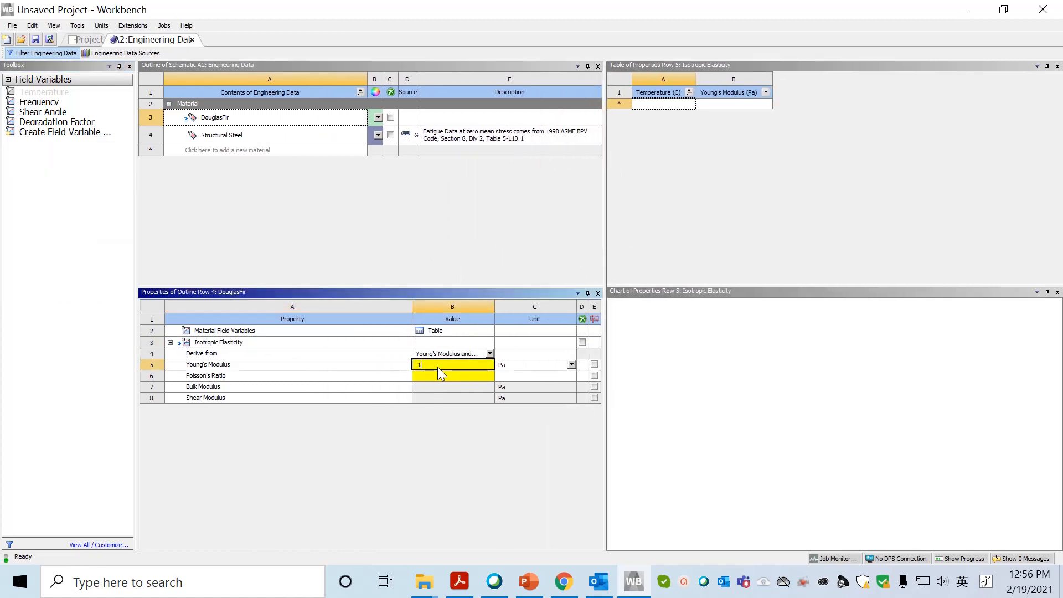
{"action": "type", "text": "3.1E9"}
{"action": "left_click", "coordinate": [453, 377]}
{"action": "left_click", "coordinate": [452, 374]}
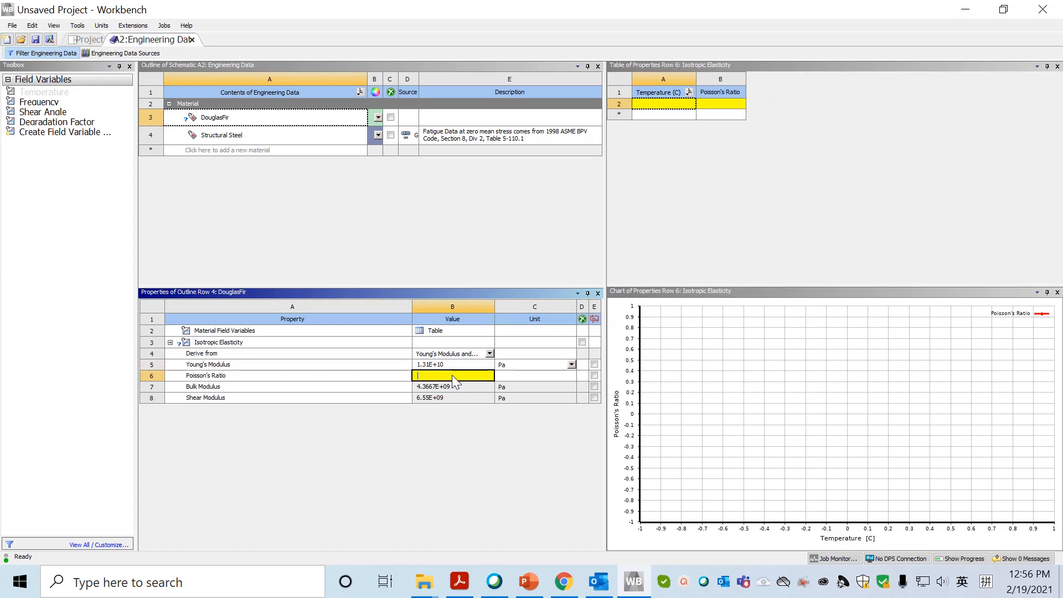
{"action": "type", "text": "0.3"}
{"action": "key", "text": "Return"}
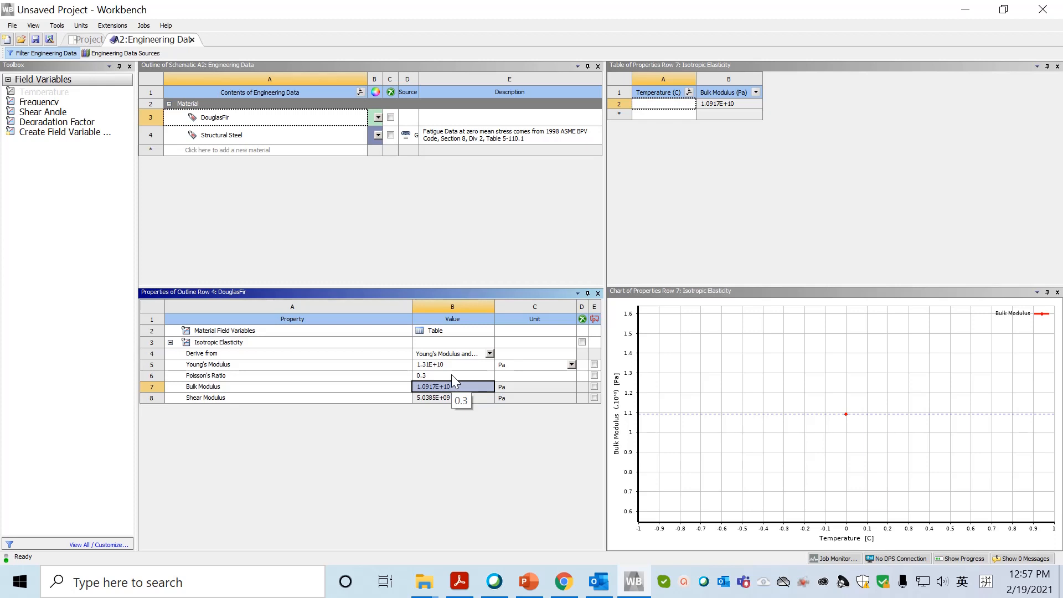
Add a Density of 470 kg m^-3 to DouglasFir and return to the project schematic.
{"action": "left_click", "coordinate": [232, 117]}
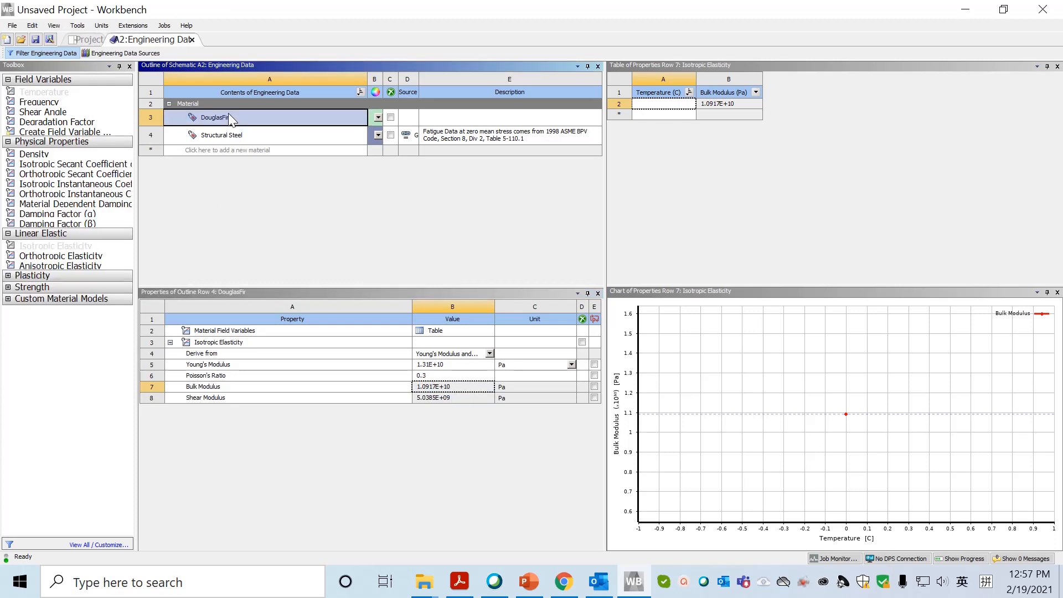
{"action": "left_click", "coordinate": [31, 157]}
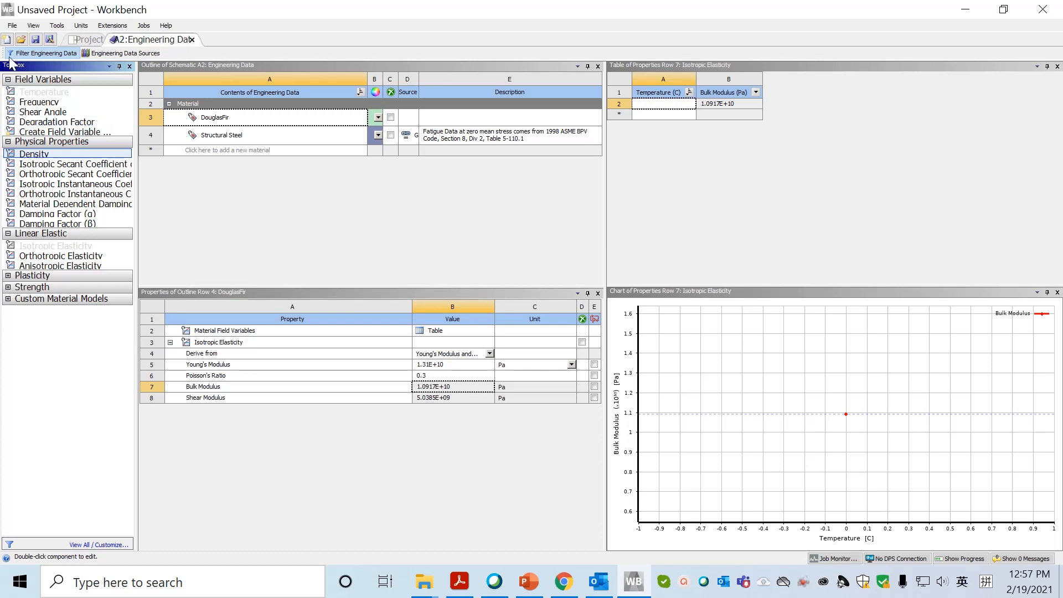
{"action": "double_click", "coordinate": [44, 157]}
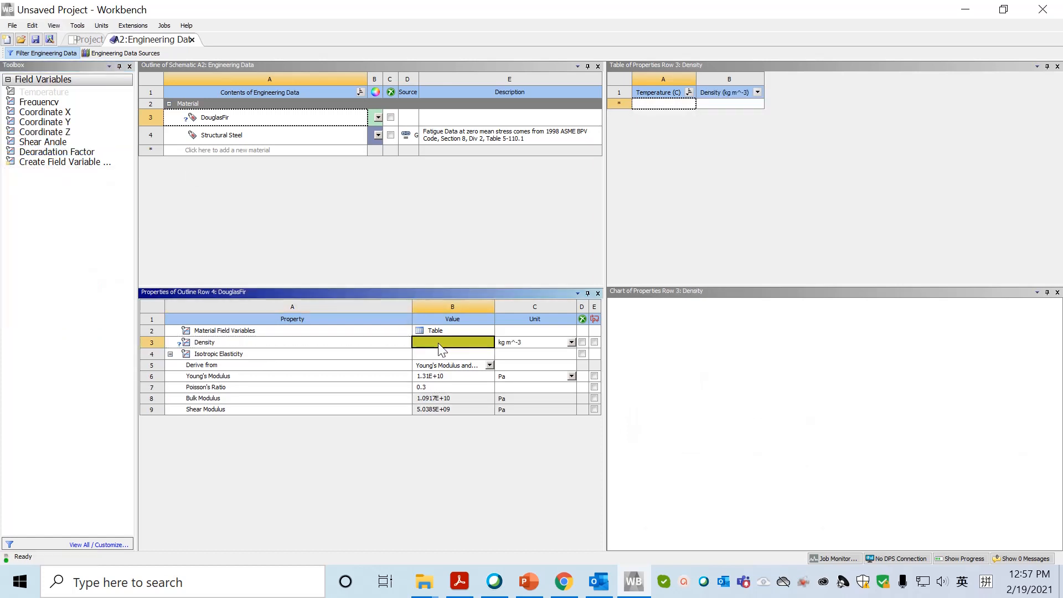
{"action": "left_click", "coordinate": [438, 344]}
{"action": "type", "text": "470"}
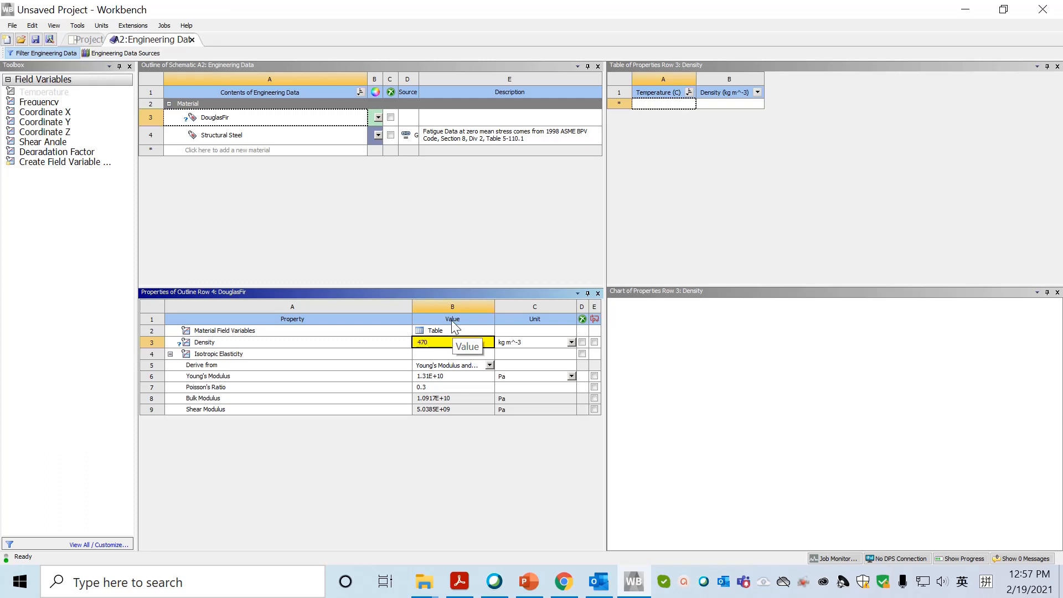
{"action": "key", "text": "Return"}
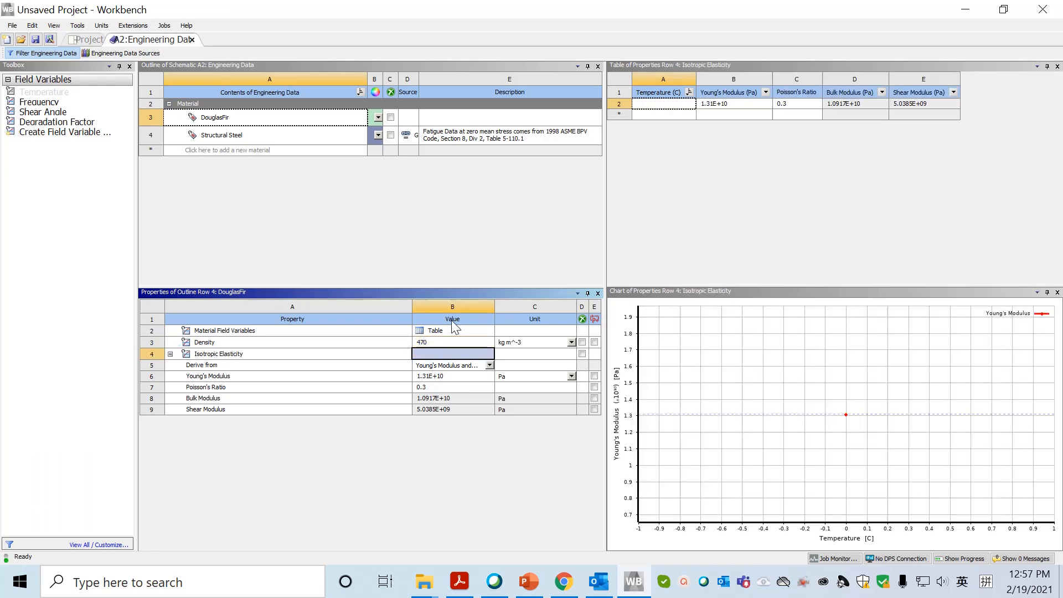
{"action": "left_click", "coordinate": [191, 40]}
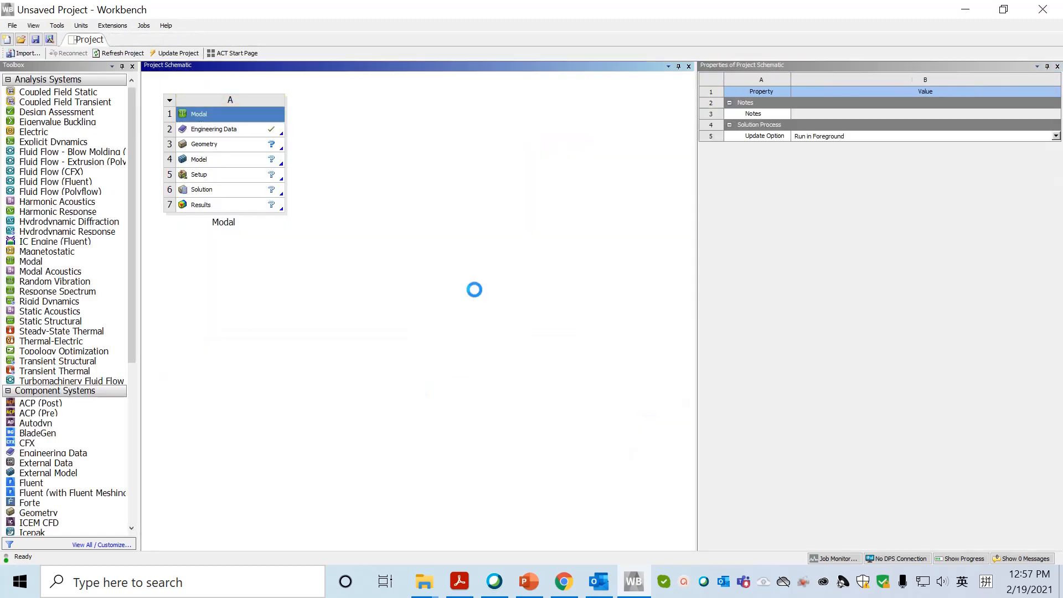
Open the Modal system's Geometry cell for editing in SpaceClaim.
{"action": "left_click", "coordinate": [212, 146]}
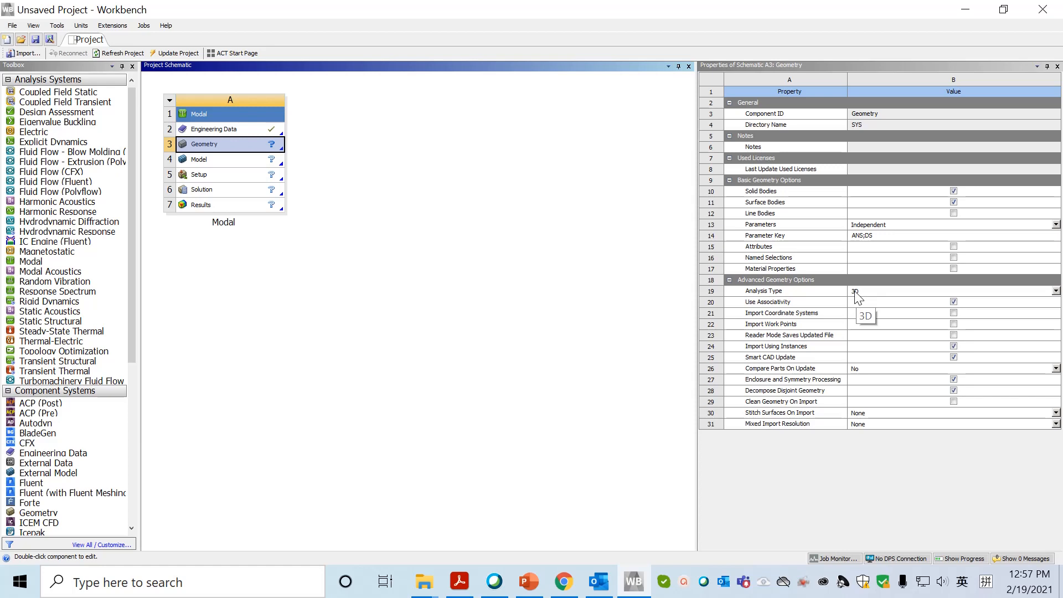
{"action": "left_click", "coordinate": [388, 288]}
{"action": "left_click", "coordinate": [209, 150]}
{"action": "double_click", "coordinate": [208, 150]}
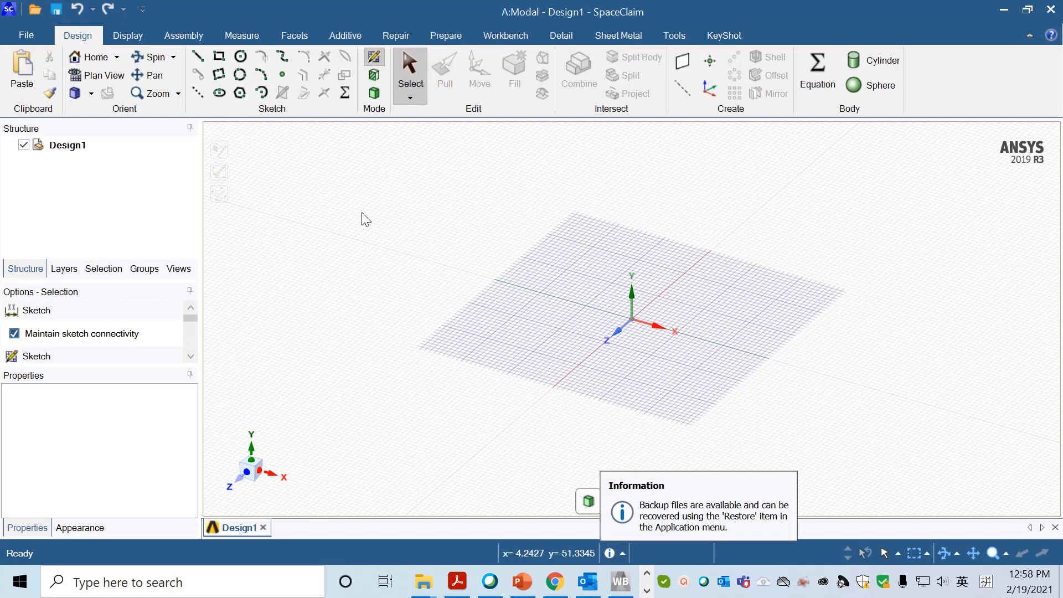
Set the minor grid spacing to 10 mm in the document's units options.
{"action": "left_click", "coordinate": [26, 35]}
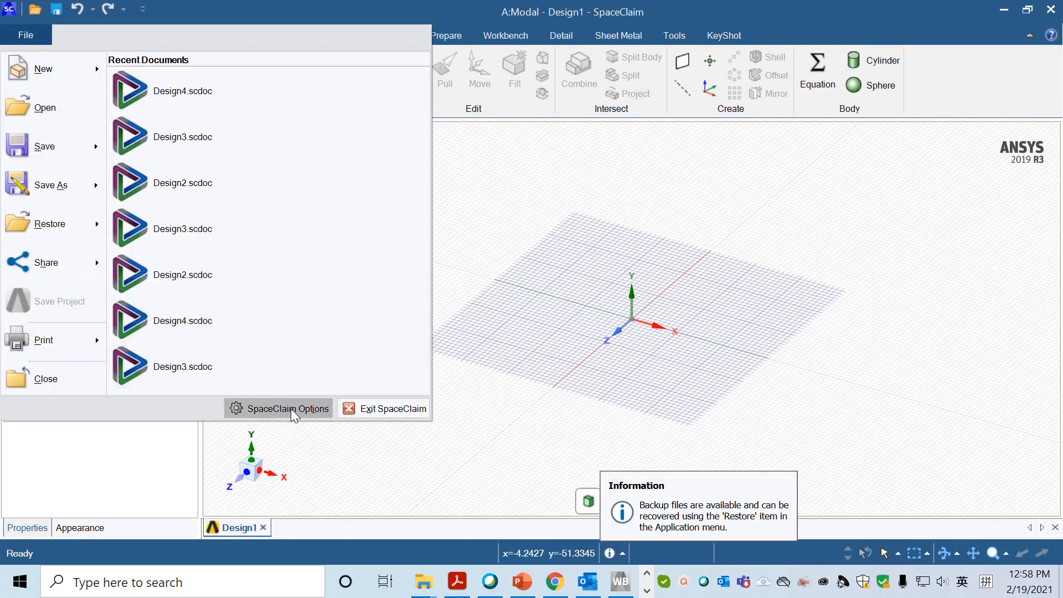
{"action": "key", "text": "Escape"}
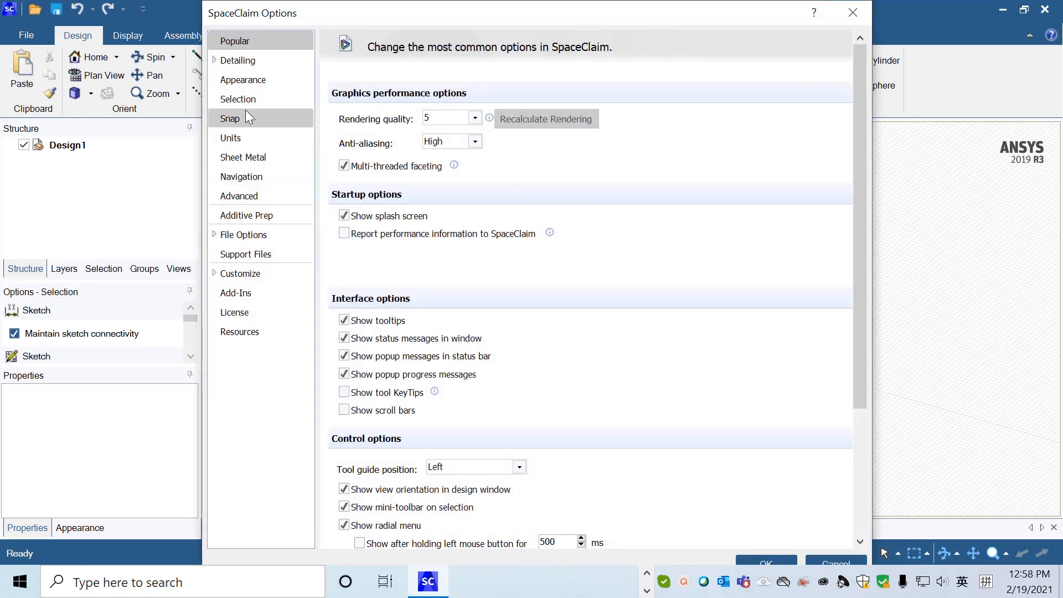
{"action": "left_click", "coordinate": [250, 139]}
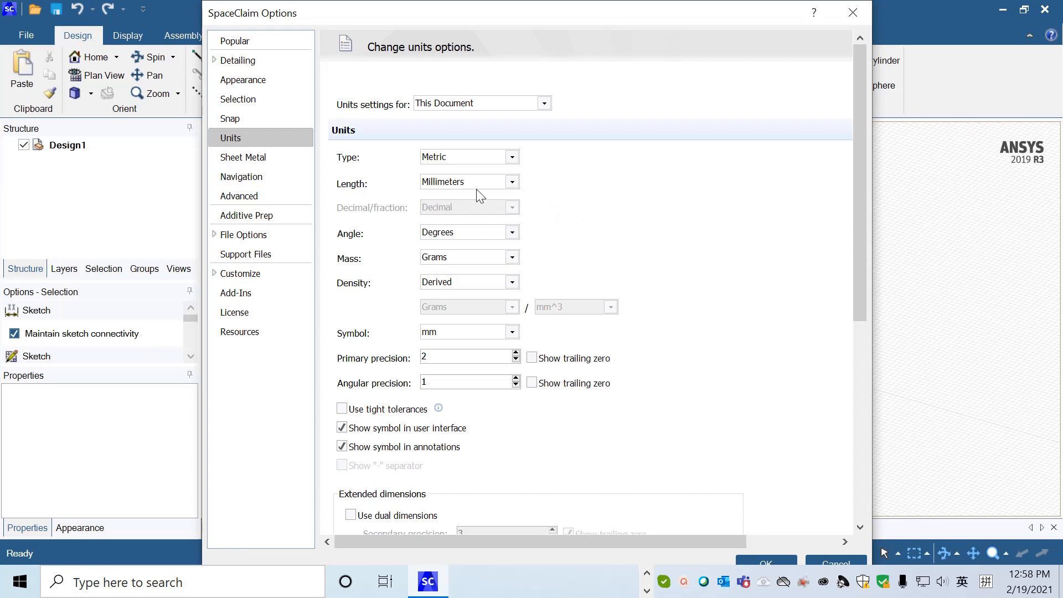
{"action": "scroll", "coordinate": [651, 285], "scroll_direction": "down", "scroll_amount": 2}
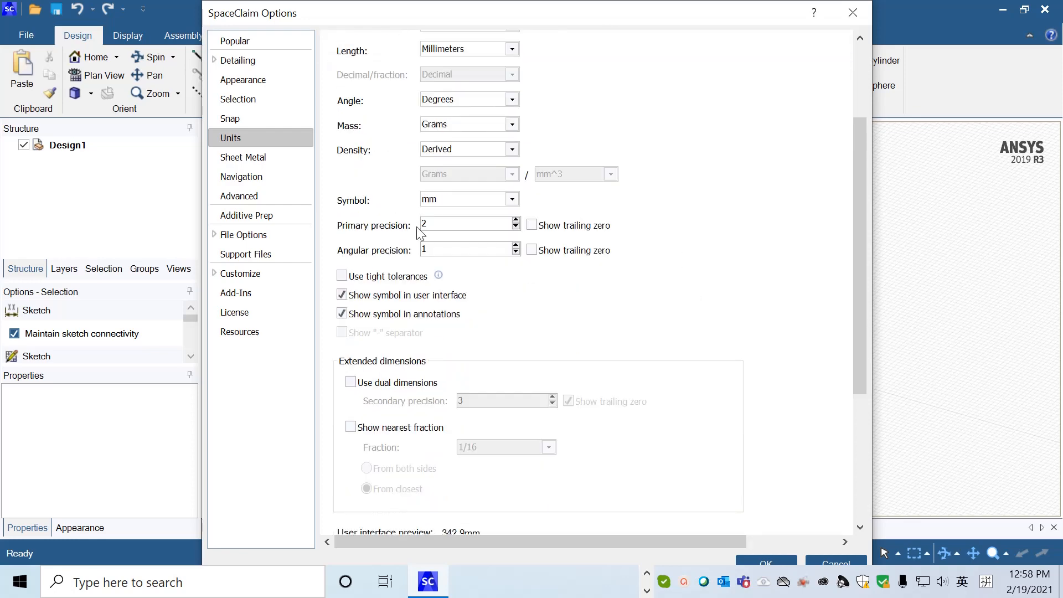
{"action": "scroll", "coordinate": [669, 315], "scroll_direction": "down", "scroll_amount": 3}
{"action": "left_click", "coordinate": [481, 430]}
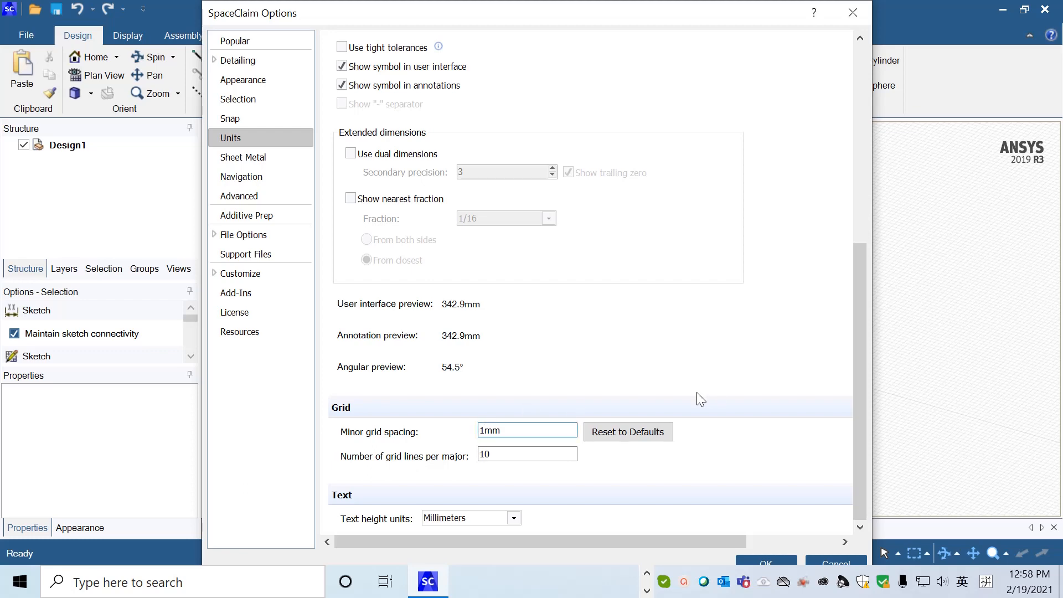
{"action": "type", "text": "0"}
{"action": "left_click", "coordinate": [762, 557]}
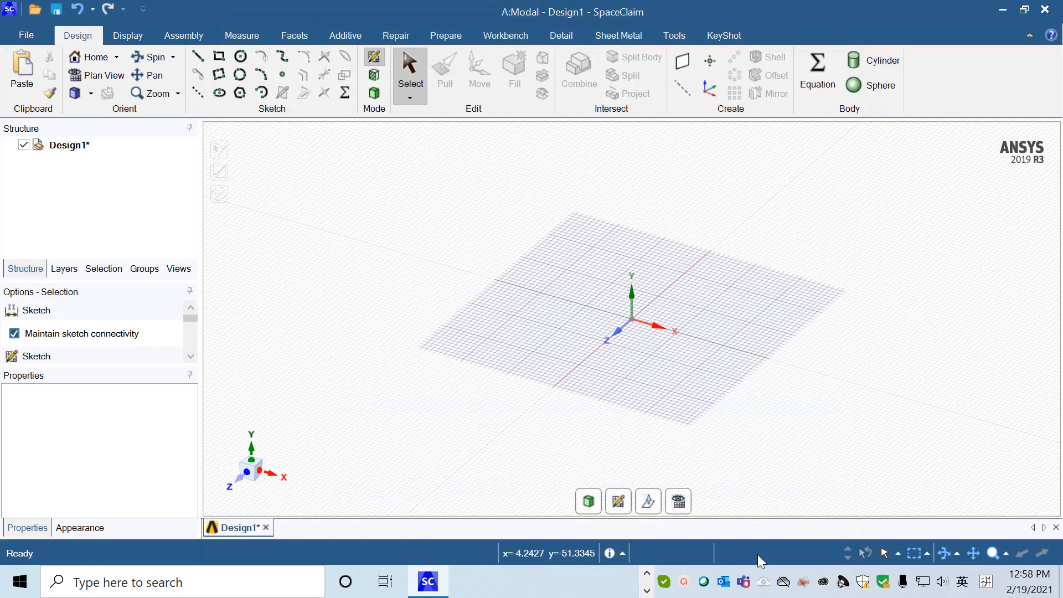
Place the sketch plane perpendicular to the Z axis and show it in plan view.
{"action": "left_click", "coordinate": [618, 334]}
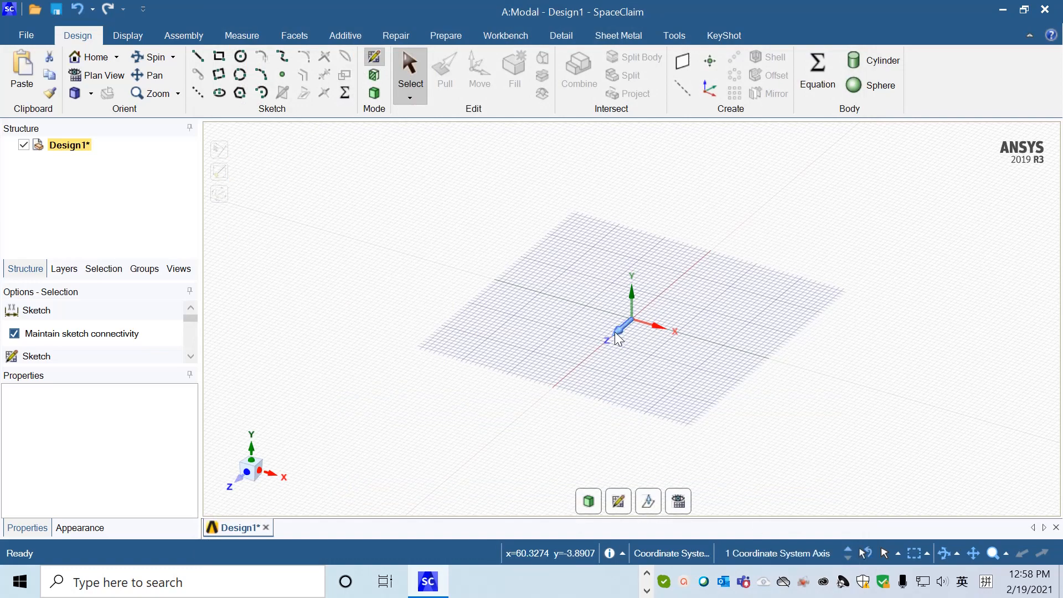
{"action": "right_click", "coordinate": [758, 245]}
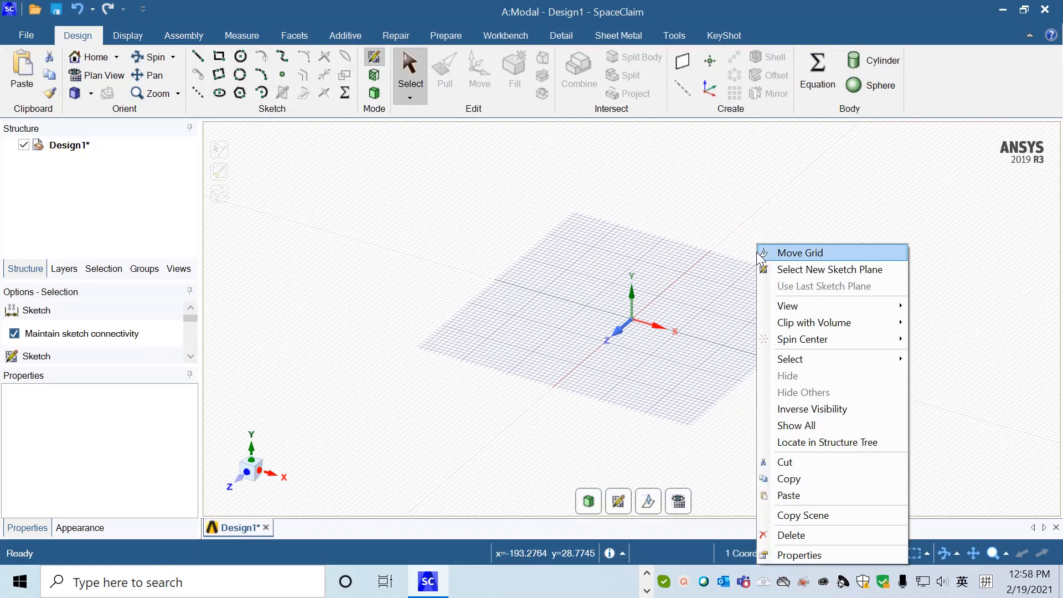
{"action": "left_click", "coordinate": [799, 270]}
{"action": "left_click", "coordinate": [620, 333]}
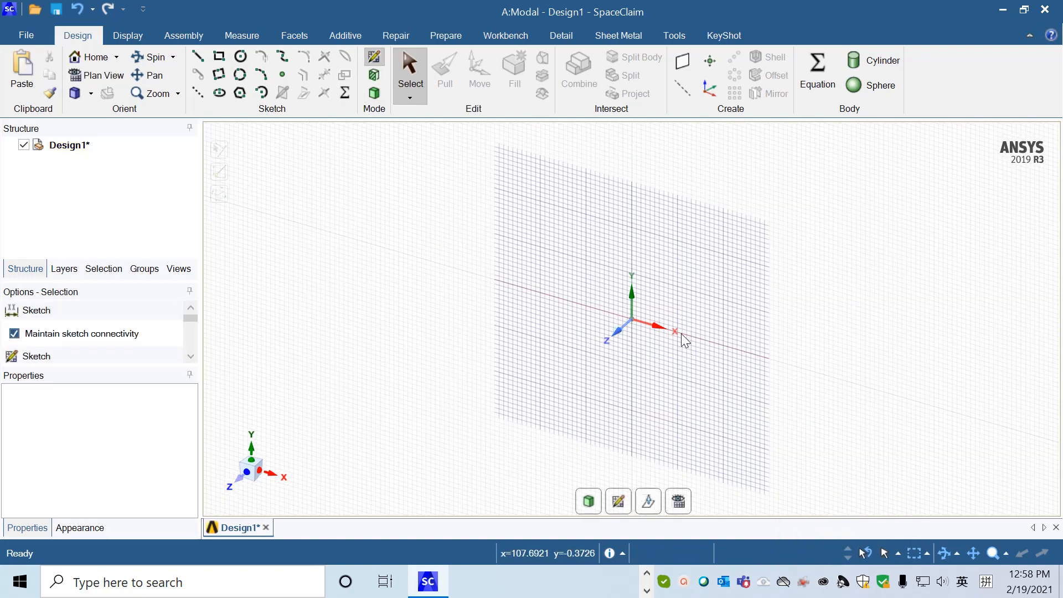
{"action": "left_click", "coordinate": [93, 76]}
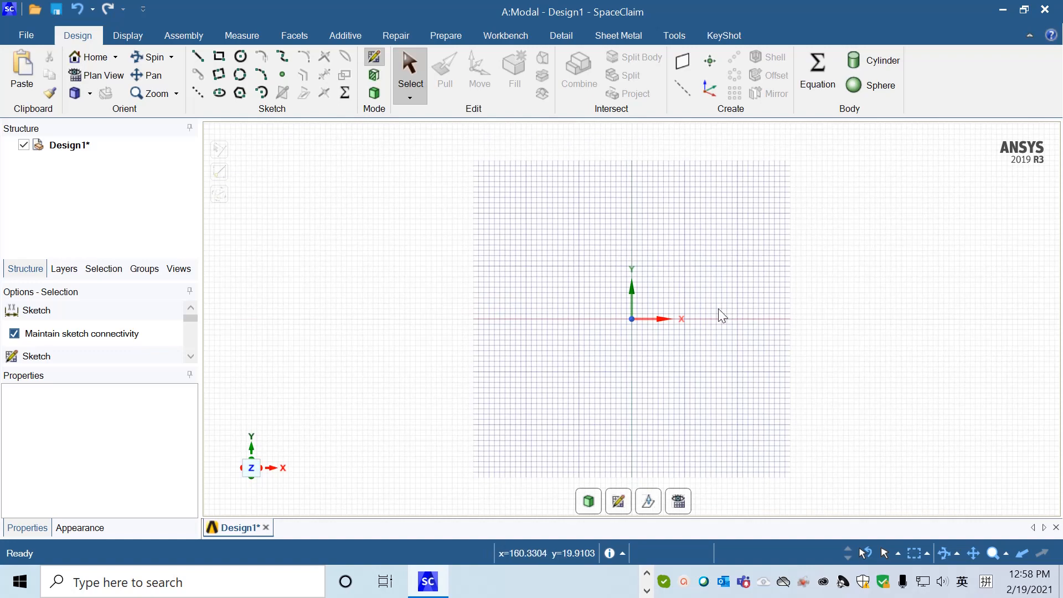
{"action": "mouse_move", "coordinate": [569, 380]}
{"action": "middle_mouse_down", "text": "shift"}
{"action": "mouse_move", "coordinate": [396, 416]}
{"action": "mouse_move", "coordinate": [396, 397]}
{"action": "middle_mouse_up", "text": "shift"}
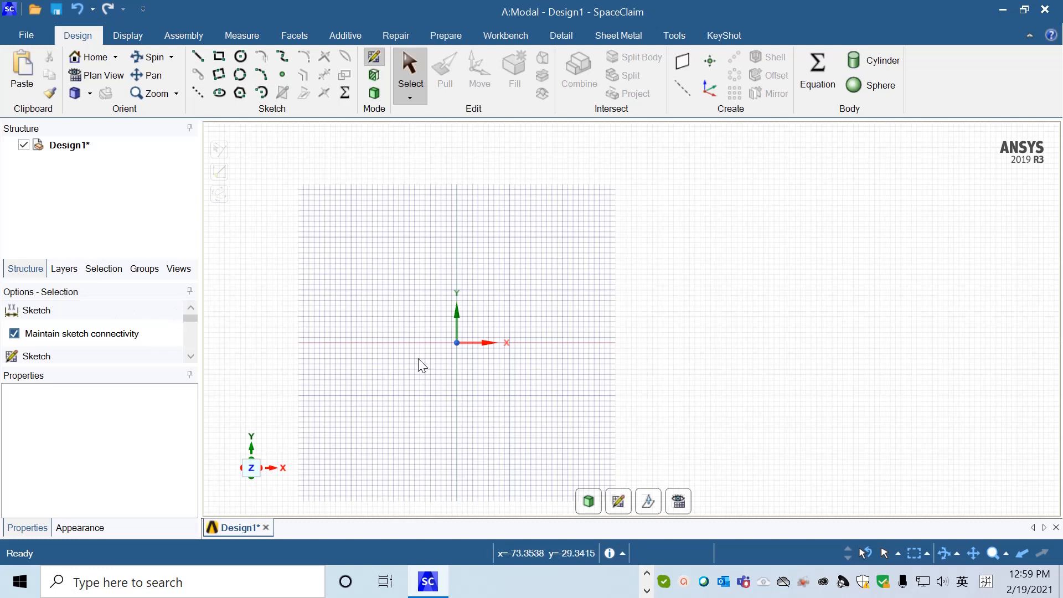
Sketch one point at the origin and a second point 10 mm from it along positive Y, using the Point tool.
{"action": "left_click", "coordinate": [285, 71]}
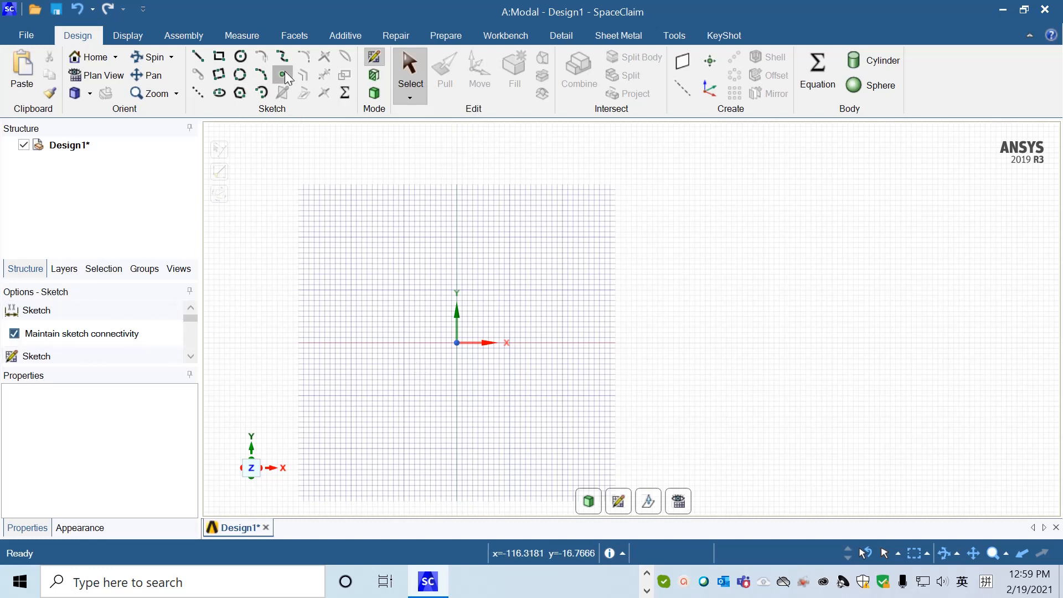
{"action": "left_click", "coordinate": [190, 357]}
{"action": "left_click", "coordinate": [190, 357]}
{"action": "left_click", "coordinate": [189, 357]}
{"action": "left_click", "coordinate": [190, 358]}
{"action": "left_click", "coordinate": [190, 357]}
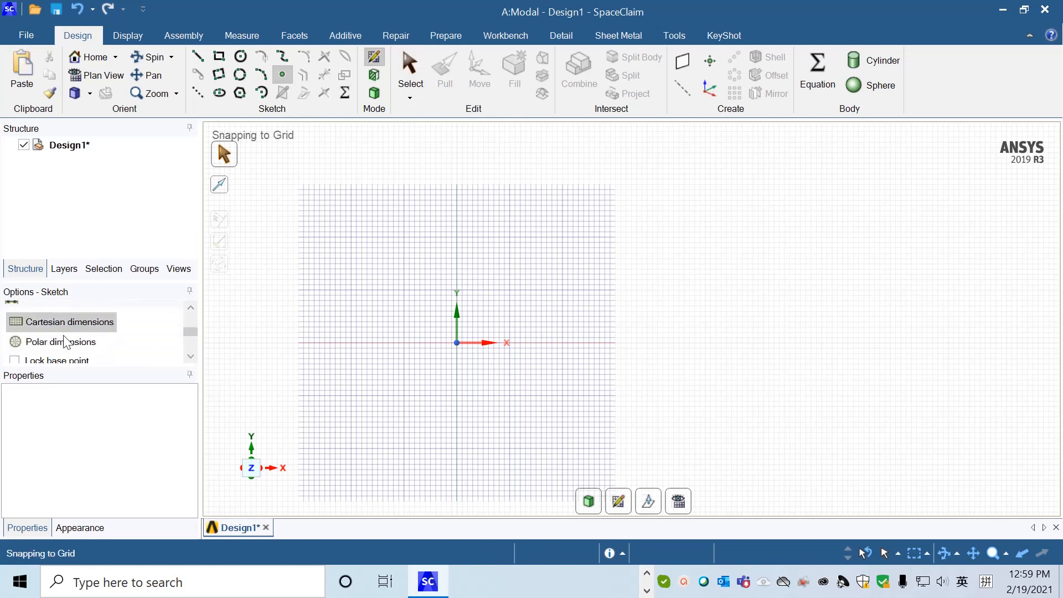
{"action": "left_click", "coordinate": [455, 342]}
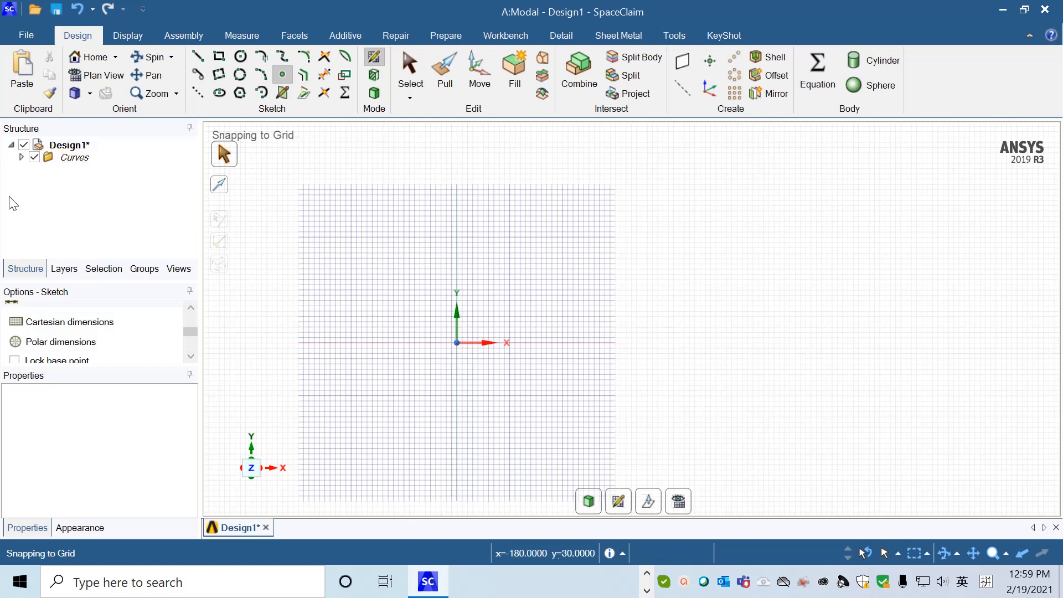
{"action": "left_click", "coordinate": [22, 157]}
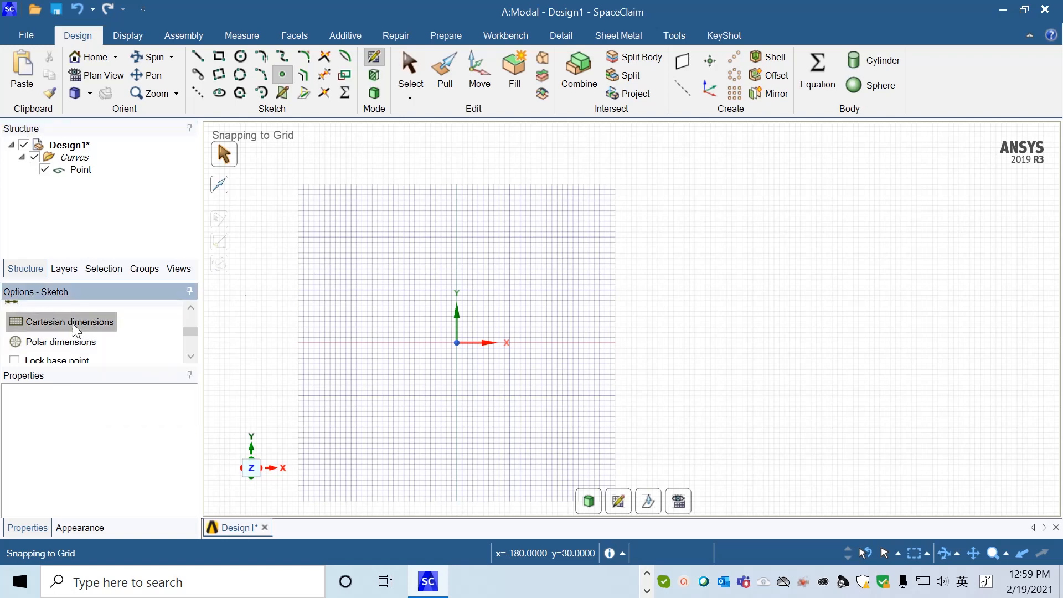
{"action": "left_click", "coordinate": [458, 340]}
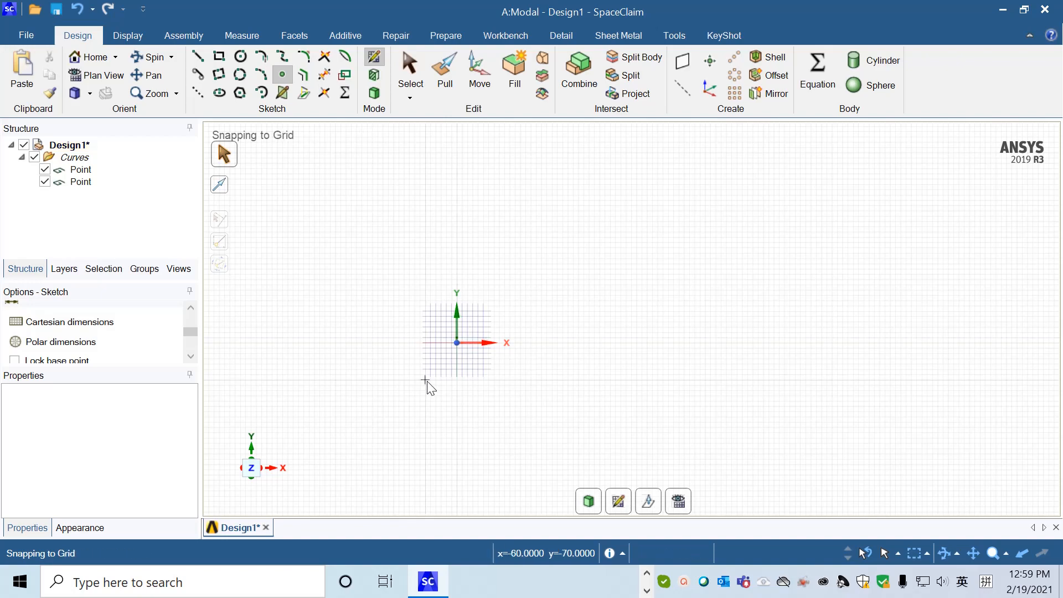
Sketch three points at (30, 70), (60, 80) and (100, 70) mm from the origin using Cartesian dimensions.
{"action": "scroll", "coordinate": [428, 383], "scroll_direction": "up", "scroll_amount": 3}
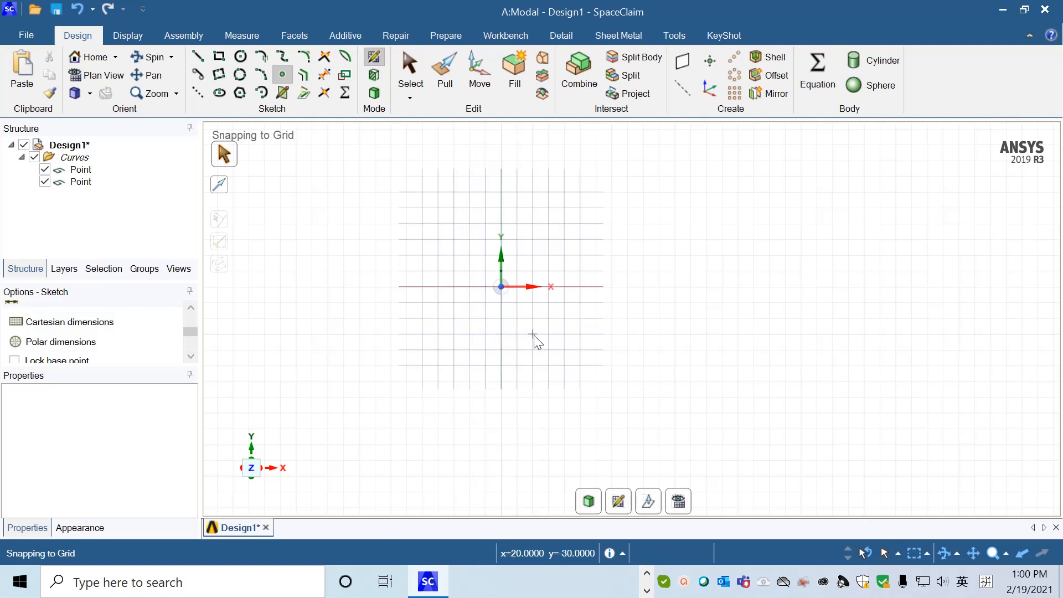
{"action": "mouse_move", "coordinate": [537, 341]}
{"action": "middle_mouse_down", "text": "shift"}
{"action": "mouse_move", "coordinate": [498, 437]}
{"action": "mouse_move", "coordinate": [505, 484]}
{"action": "mouse_move", "coordinate": [523, 480]}
{"action": "middle_mouse_up", "text": "shift"}
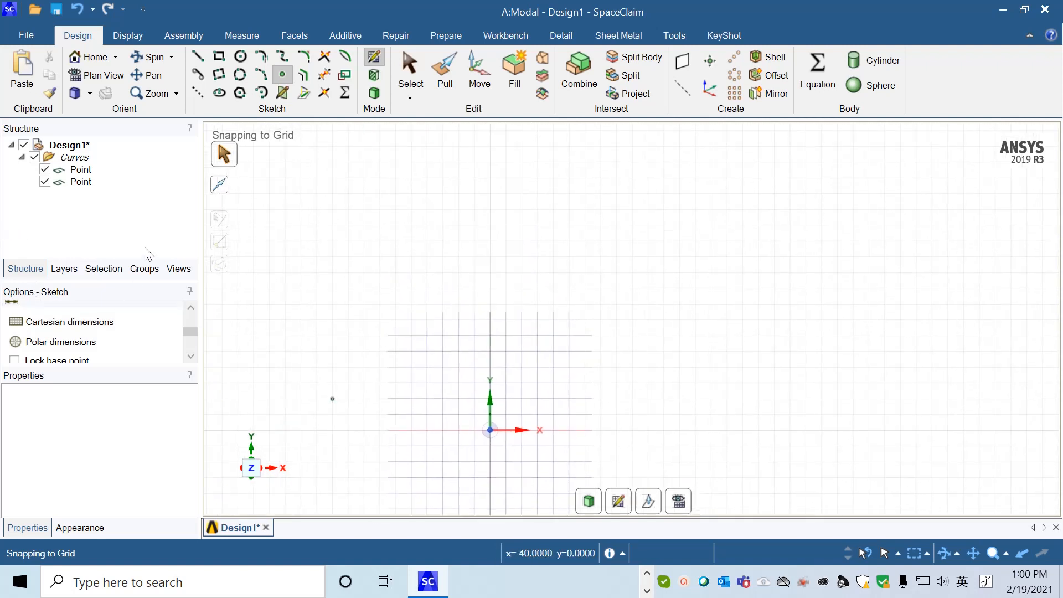
{"action": "left_click", "coordinate": [91, 324]}
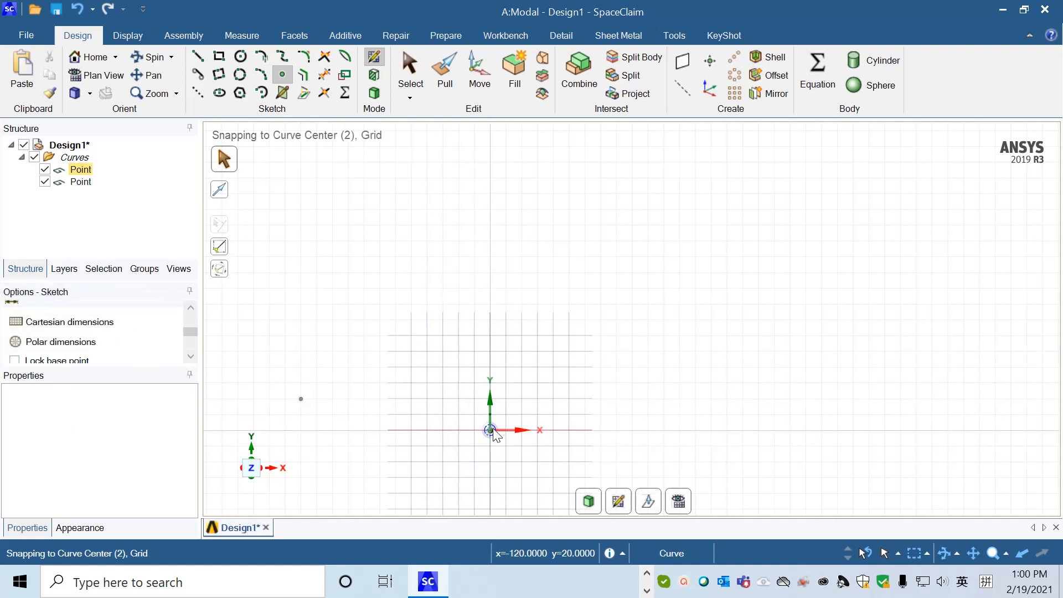
{"action": "left_click", "coordinate": [538, 320]}
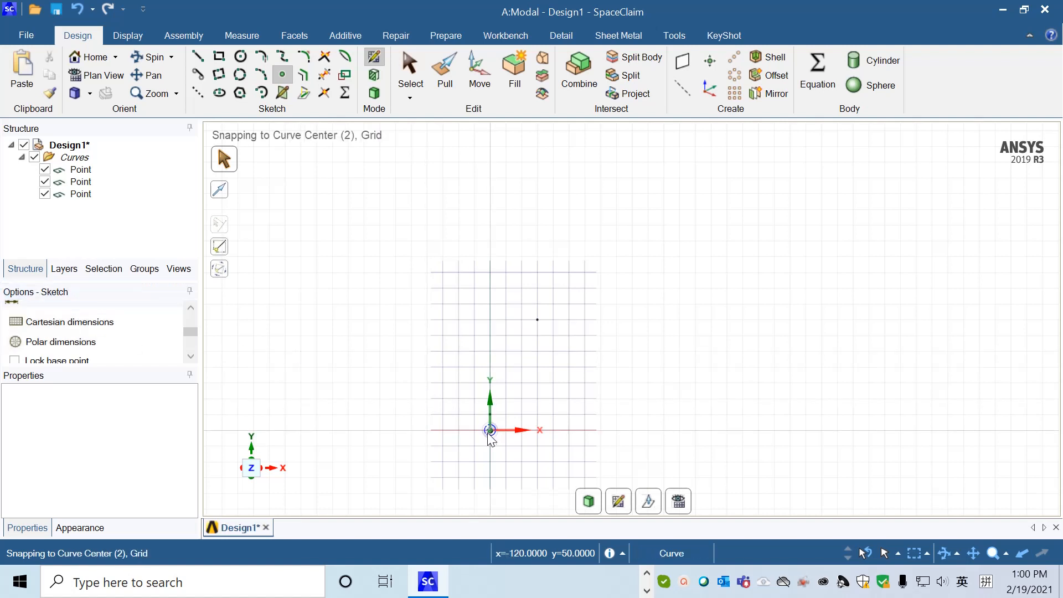
{"action": "left_click", "coordinate": [585, 304]}
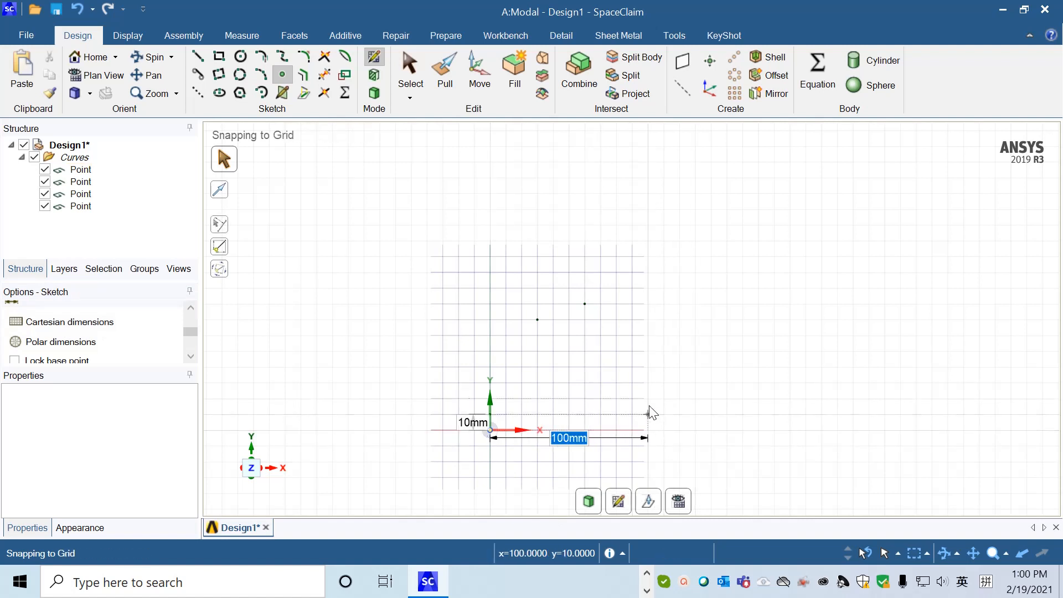
{"action": "left_click", "coordinate": [647, 320]}
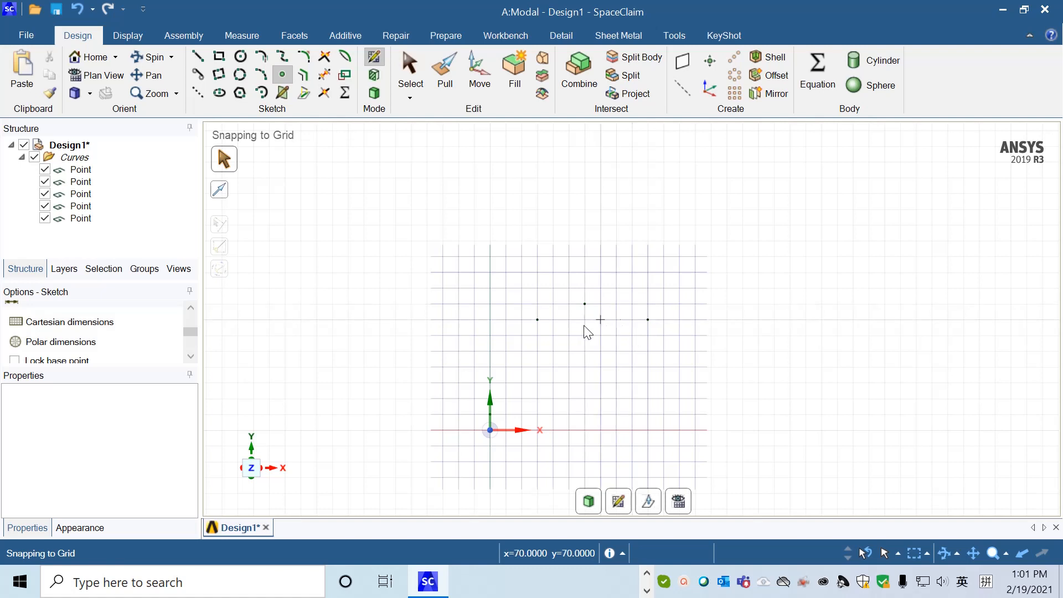
Add three more points at (140, 50), (200, 60) and (220, 50) mm, dimensioned from the origin.
{"action": "left_click", "coordinate": [160, 320]}
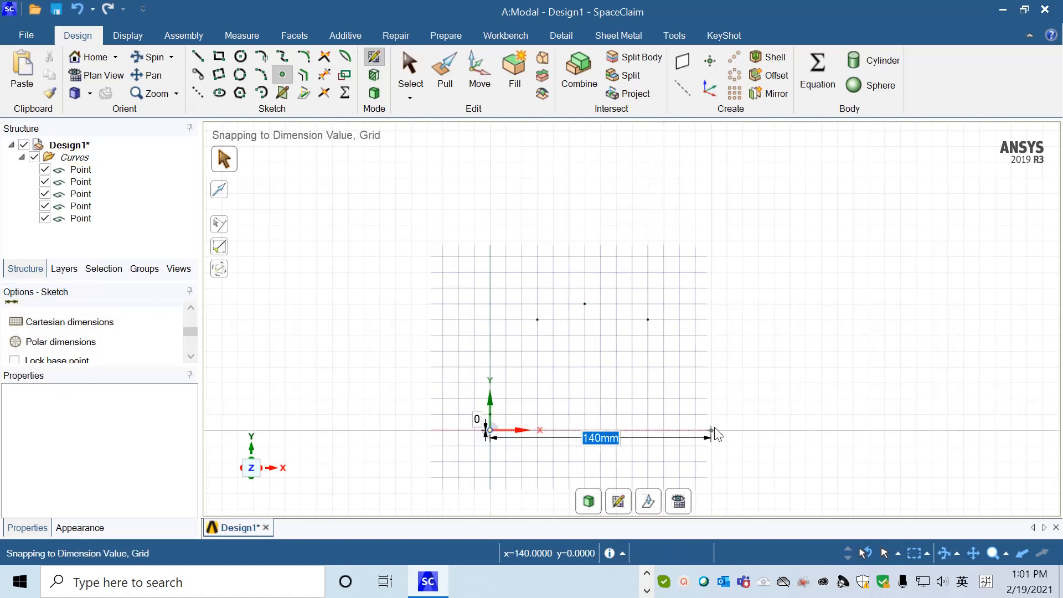
{"action": "left_click", "coordinate": [710, 351]}
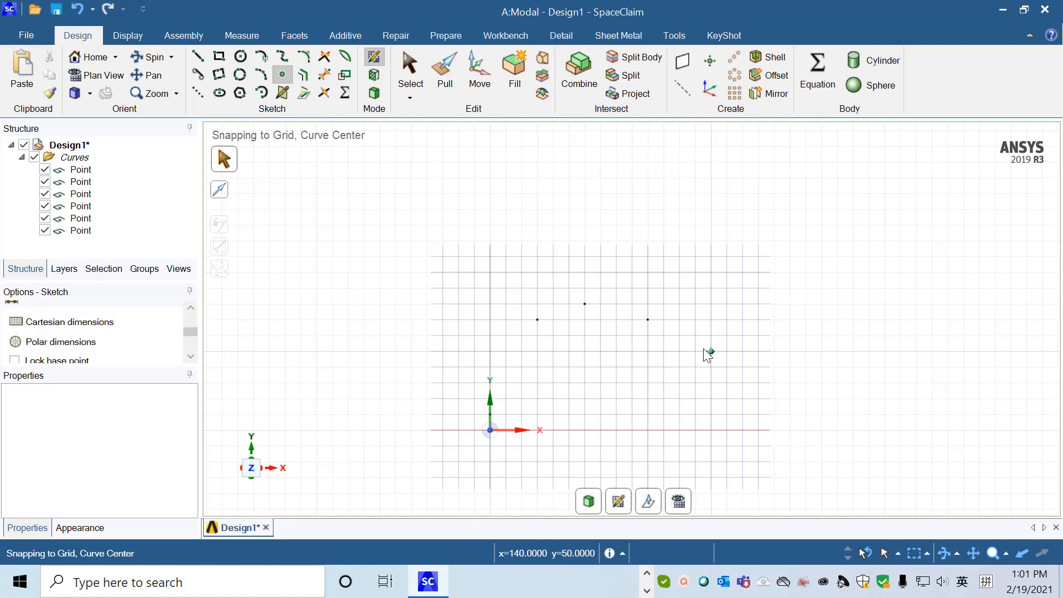
{"action": "left_click", "coordinate": [489, 431]}
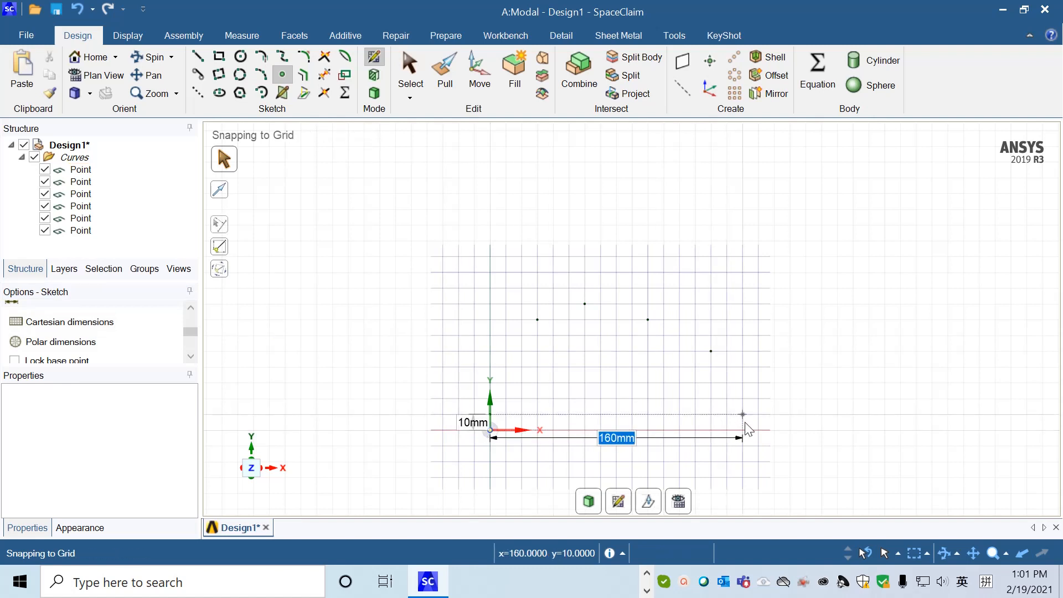
{"action": "left_click", "coordinate": [806, 336]}
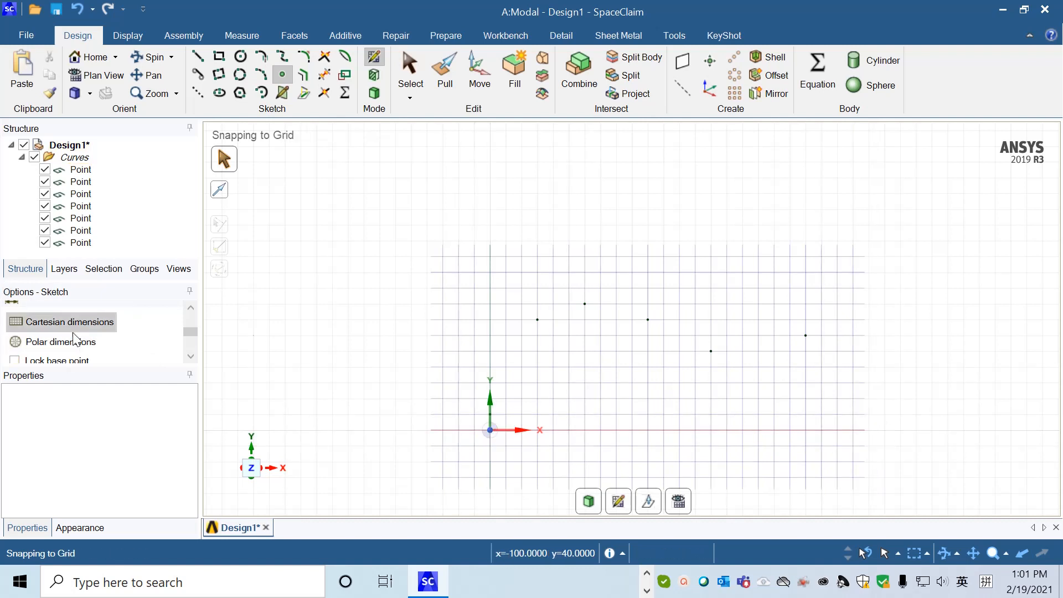
{"action": "left_click", "coordinate": [490, 430]}
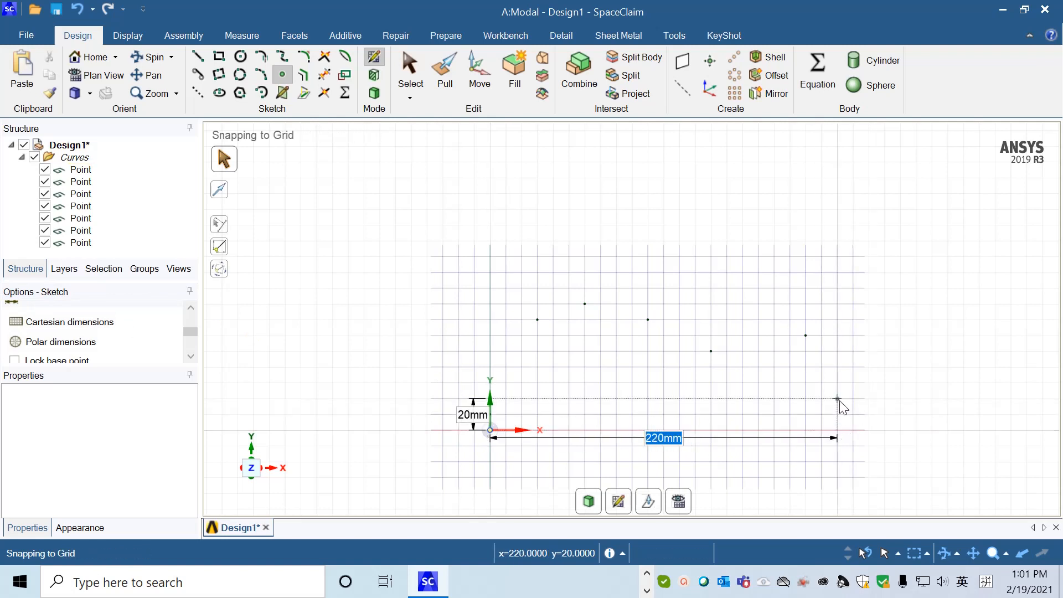
{"action": "left_click", "coordinate": [838, 351]}
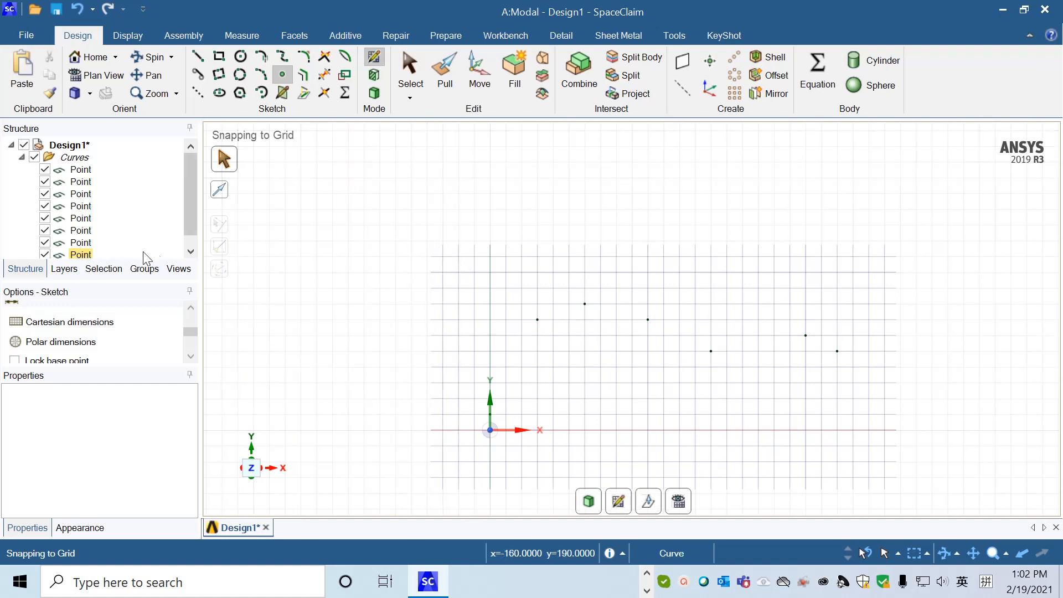
Place the remaining points at (240, 10), (240, 0) and (170, 0) mm from the origin.
{"action": "left_click", "coordinate": [75, 325]}
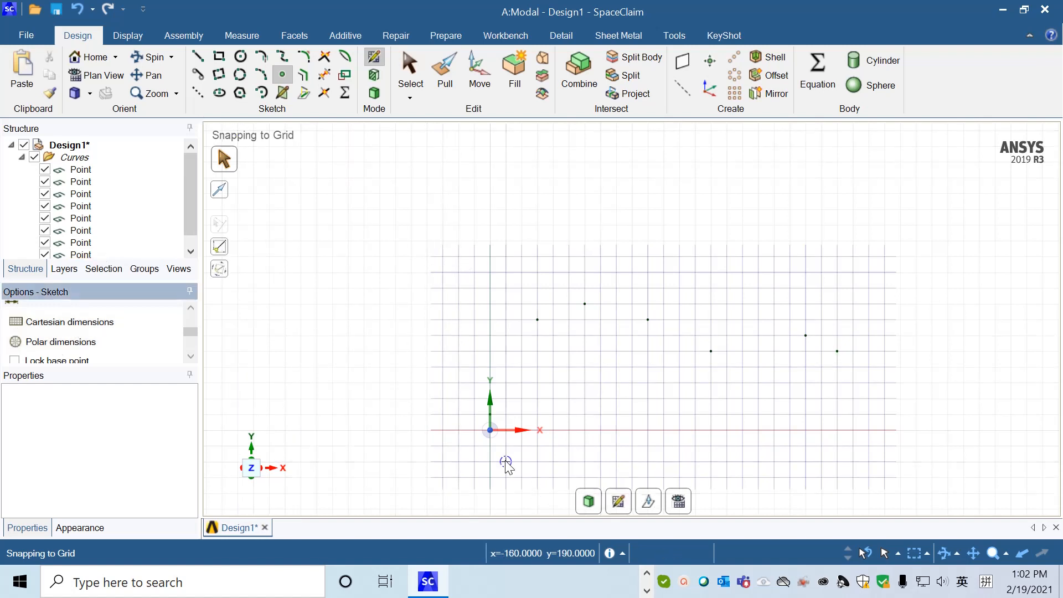
{"action": "left_click", "coordinate": [490, 430]}
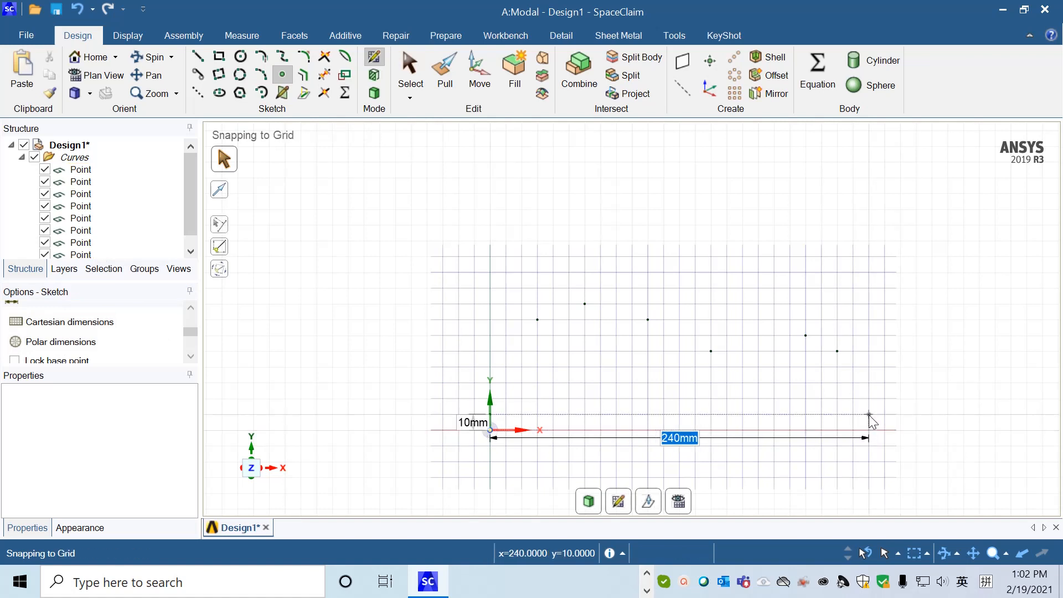
{"action": "left_click", "coordinate": [869, 414]}
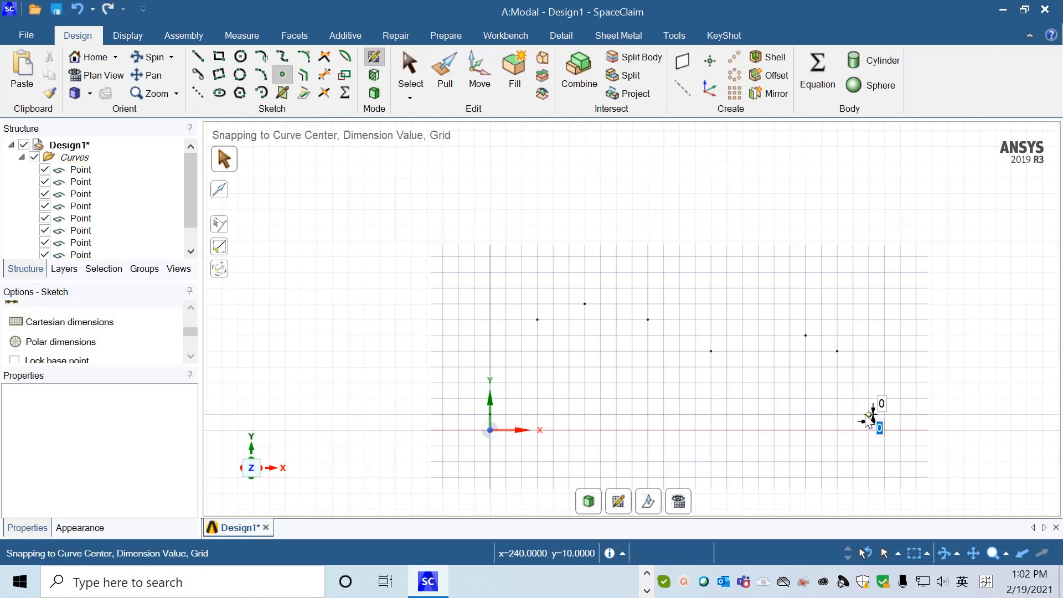
{"action": "left_click", "coordinate": [103, 323]}
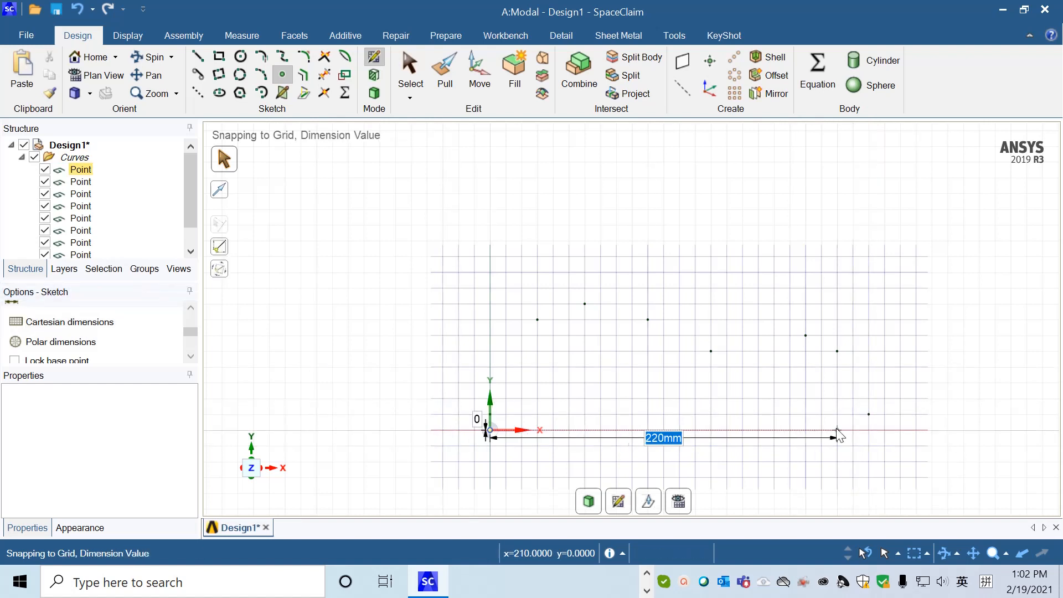
{"action": "left_click", "coordinate": [869, 430]}
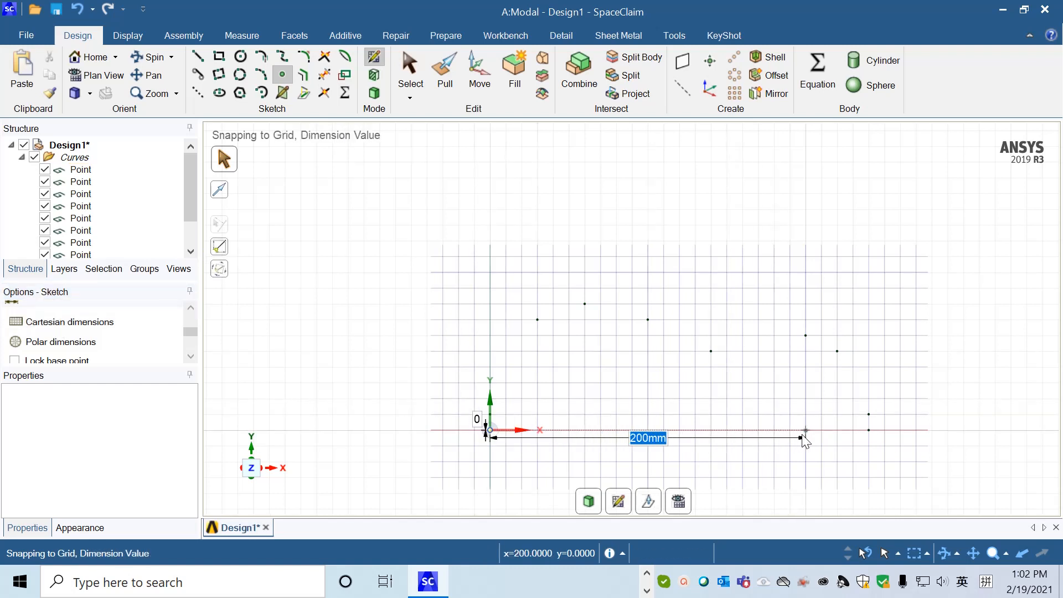
{"action": "left_click", "coordinate": [759, 430]}
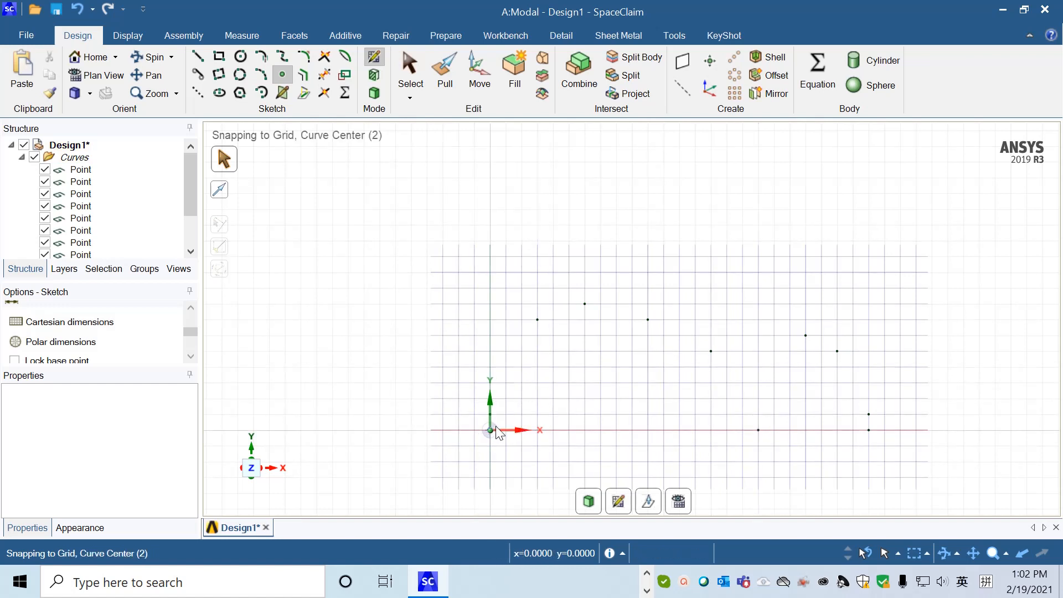
Sketch a spline from the origin through the outline points in order, ending at (240, 0) and skipping the point at (170, 0).
{"action": "left_click", "coordinate": [282, 58]}
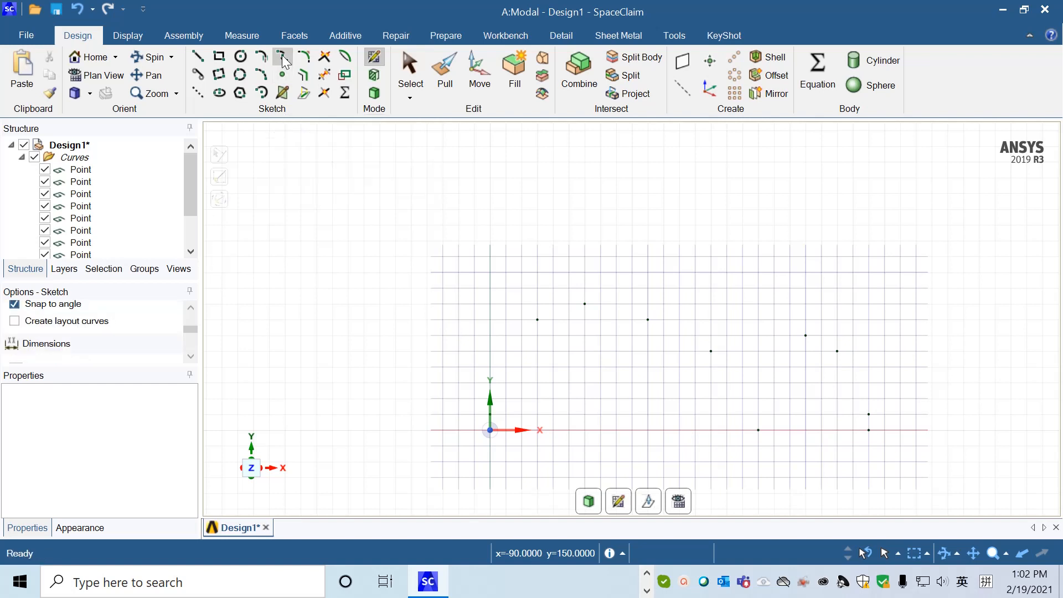
{"action": "left_click", "coordinate": [491, 430]}
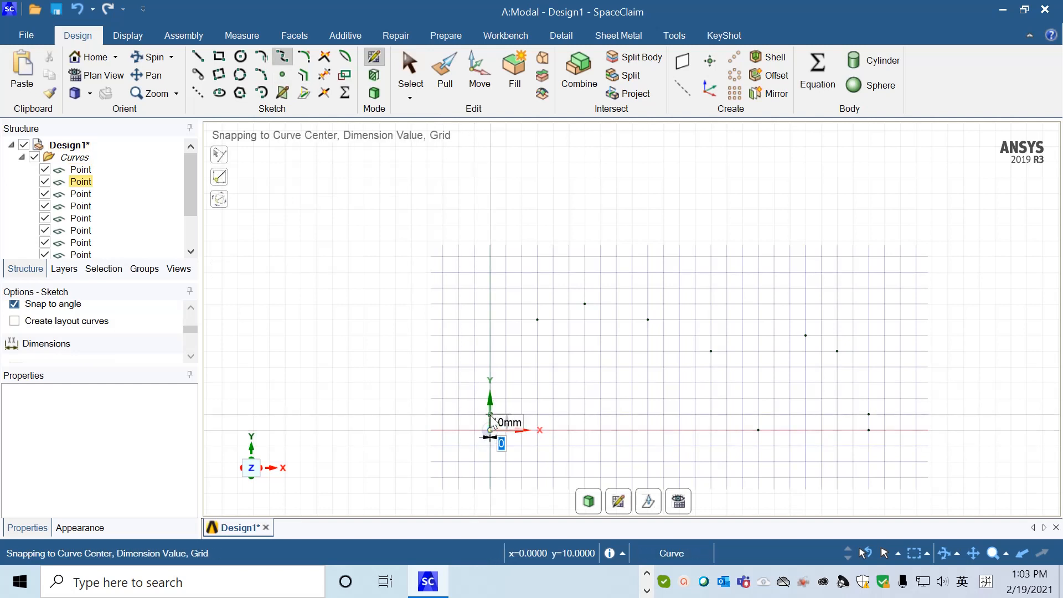
{"action": "left_click", "coordinate": [490, 415]}
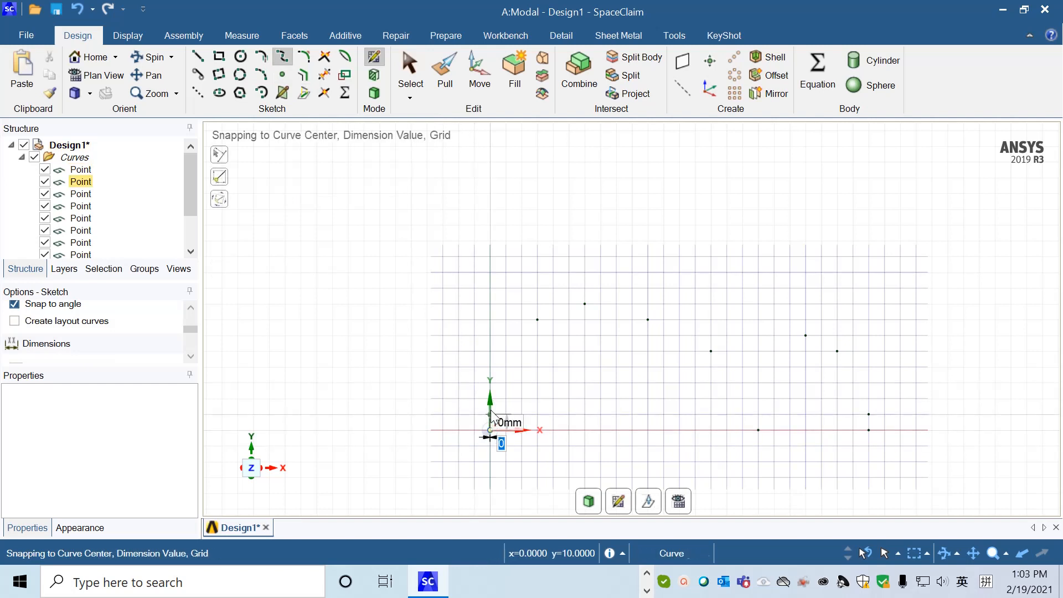
{"action": "left_click", "coordinate": [538, 320]}
{"action": "left_click", "coordinate": [585, 304]}
{"action": "left_click", "coordinate": [649, 320]}
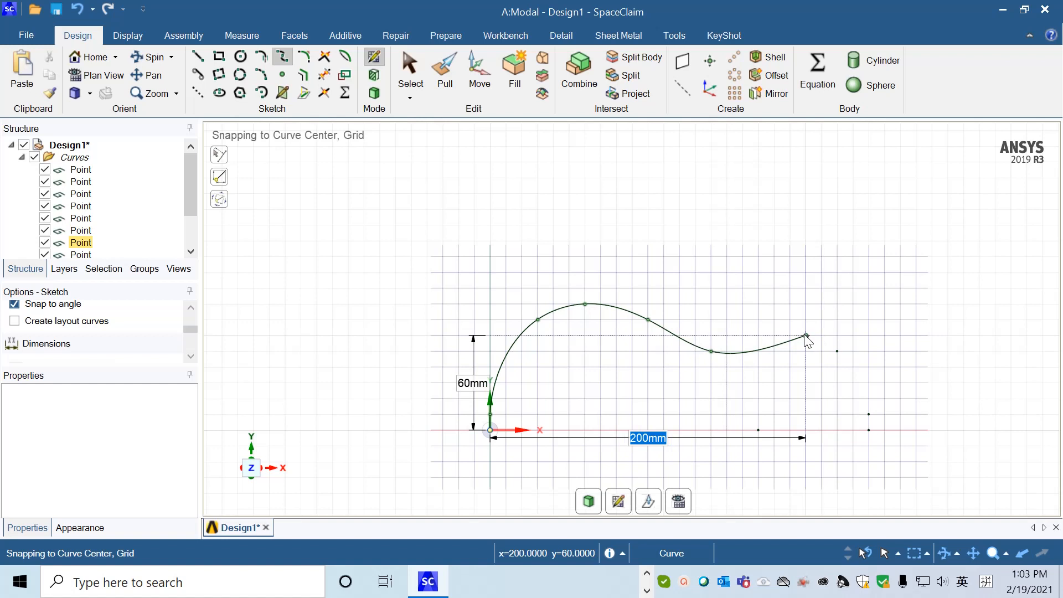
{"action": "left_click", "coordinate": [806, 336]}
{"action": "left_click", "coordinate": [838, 351]}
{"action": "left_click", "coordinate": [869, 414]}
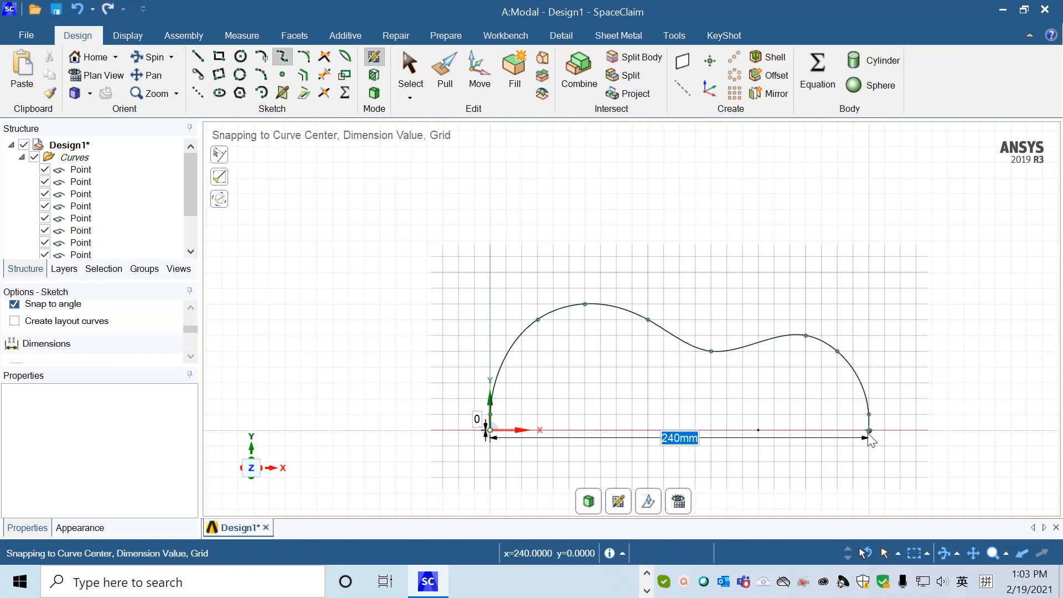
{"action": "left_click", "coordinate": [869, 431]}
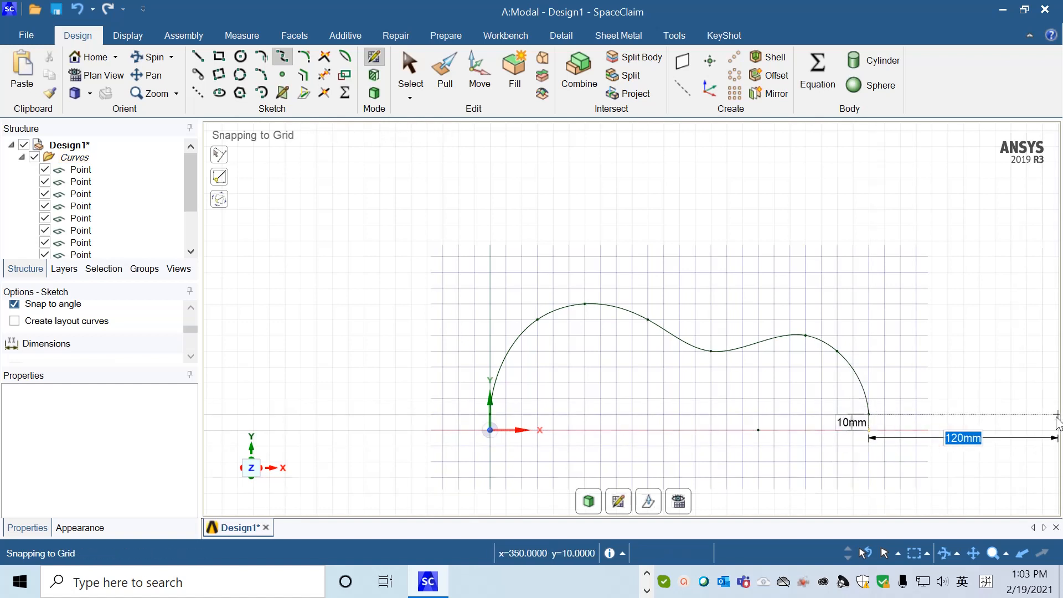
{"action": "key", "text": "Escape"}
{"action": "left_click", "coordinate": [490, 430]}
{"action": "key", "text": "Escape"}
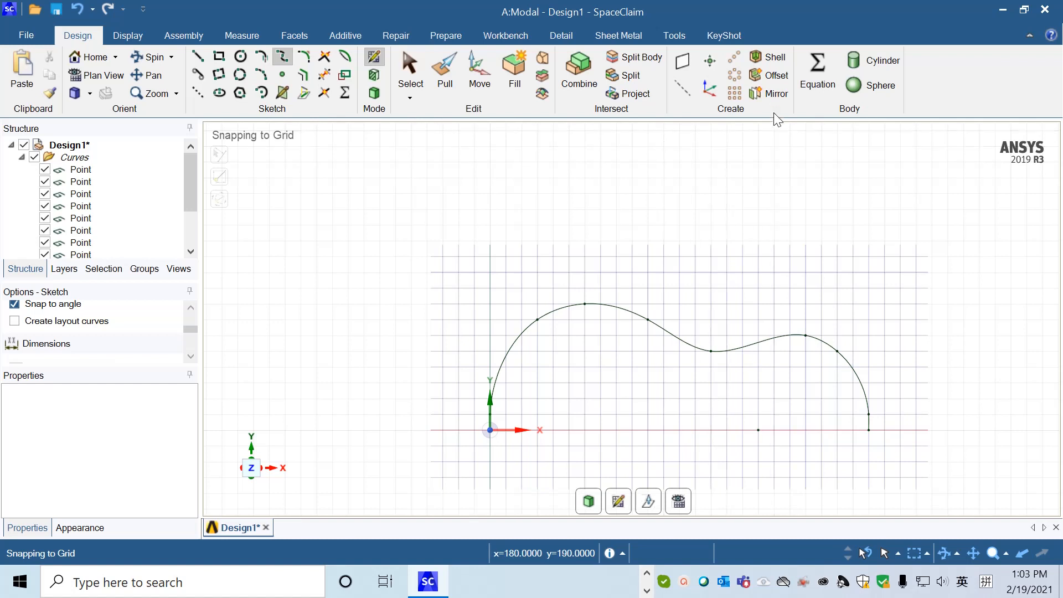
Mirror the spline about the X axis to close the outline.
{"action": "left_click", "coordinate": [782, 96]}
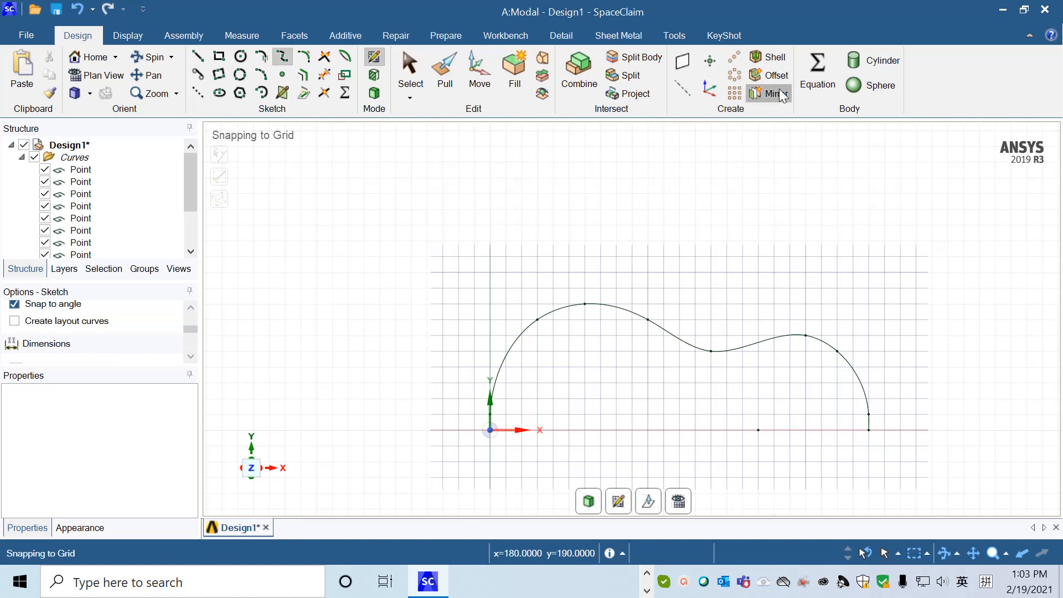
{"action": "left_click", "coordinate": [519, 430]}
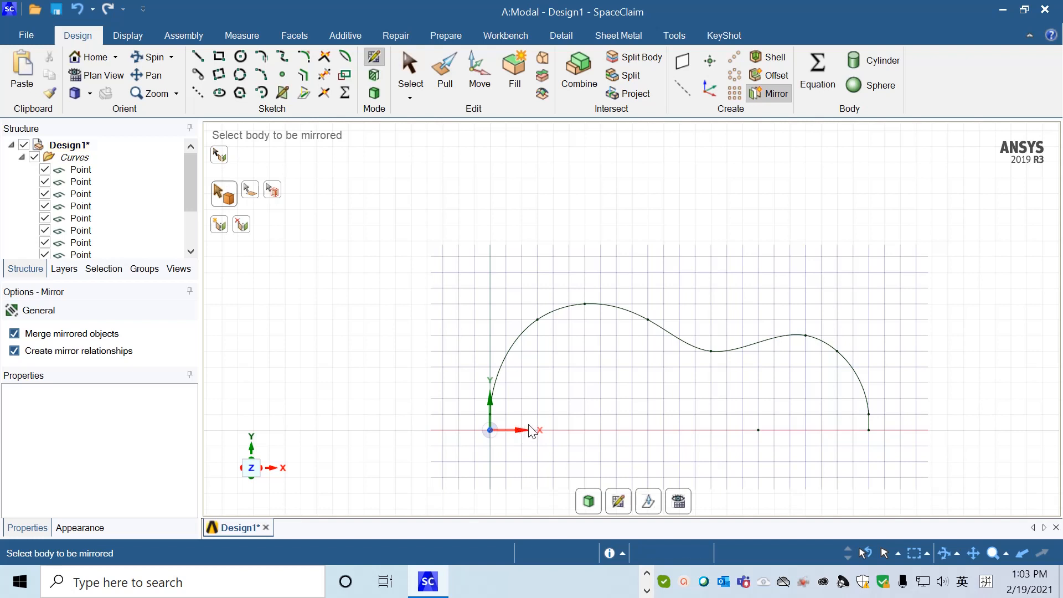
{"action": "left_click", "coordinate": [667, 333]}
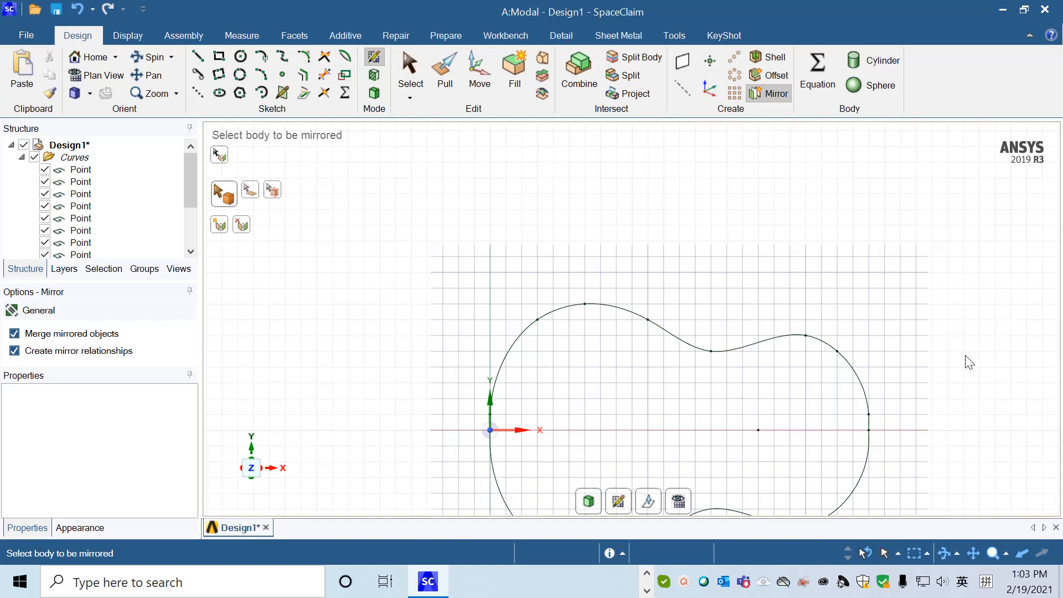
{"action": "middle_click_drag", "start_coordinate": [968, 357], "coordinate": [915, 230], "text": "shift"}
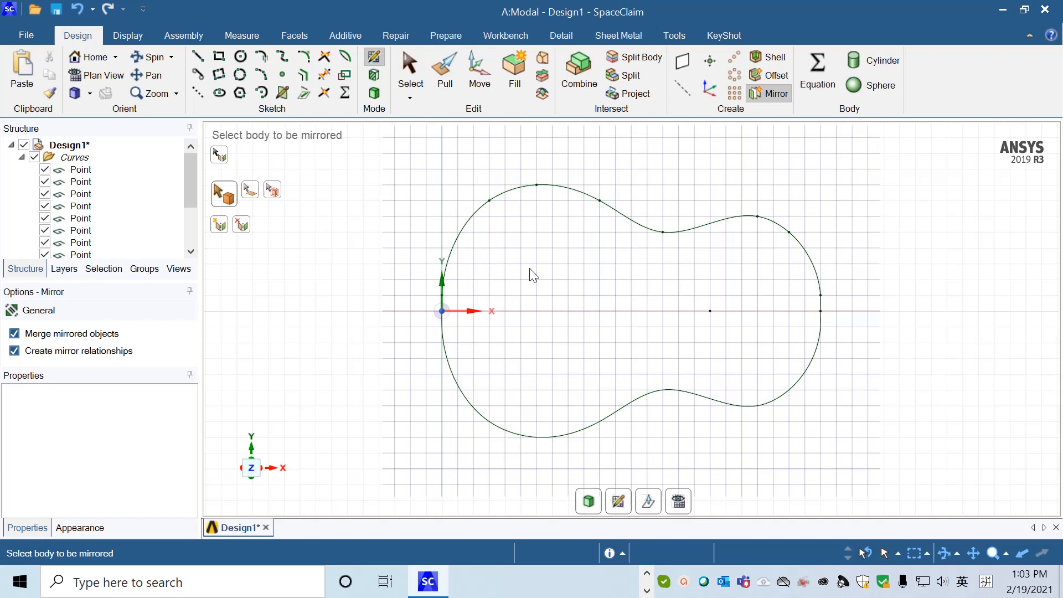
Pull the closed outline's face 50 mm along positive Z into a solid, then clear the selection.
{"action": "left_click", "coordinate": [446, 78]}
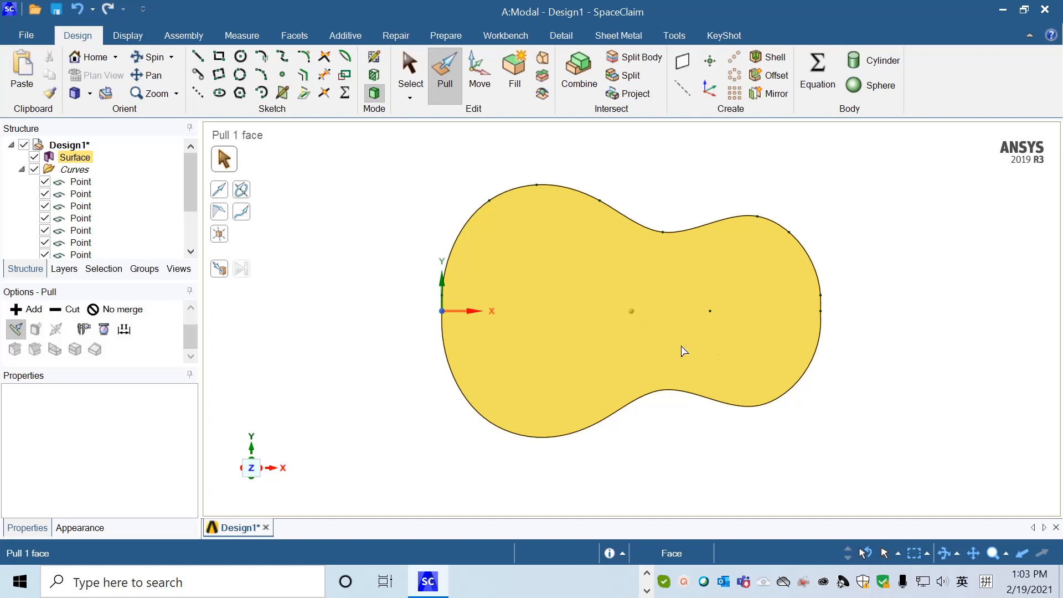
{"action": "left_click", "coordinate": [885, 366]}
{"action": "mouse_move", "coordinate": [884, 366]}
{"action": "middle_mouse_down"}
{"action": "mouse_move", "coordinate": [876, 365]}
{"action": "mouse_move", "coordinate": [871, 297]}
{"action": "mouse_move", "coordinate": [826, 385]}
{"action": "mouse_move", "coordinate": [788, 399]}
{"action": "mouse_move", "coordinate": [864, 392]}
{"action": "mouse_move", "coordinate": [964, 316]}
{"action": "mouse_move", "coordinate": [1055, 344]}
{"action": "mouse_move", "coordinate": [941, 351]}
{"action": "mouse_move", "coordinate": [809, 311]}
{"action": "mouse_move", "coordinate": [688, 298]}
{"action": "mouse_move", "coordinate": [752, 311]}
{"action": "mouse_move", "coordinate": [773, 343]}
{"action": "mouse_move", "coordinate": [617, 382]}
{"action": "mouse_move", "coordinate": [631, 392]}
{"action": "middle_mouse_up"}
{"action": "middle_click_drag", "start_coordinate": [750, 292], "coordinate": [801, 308]}
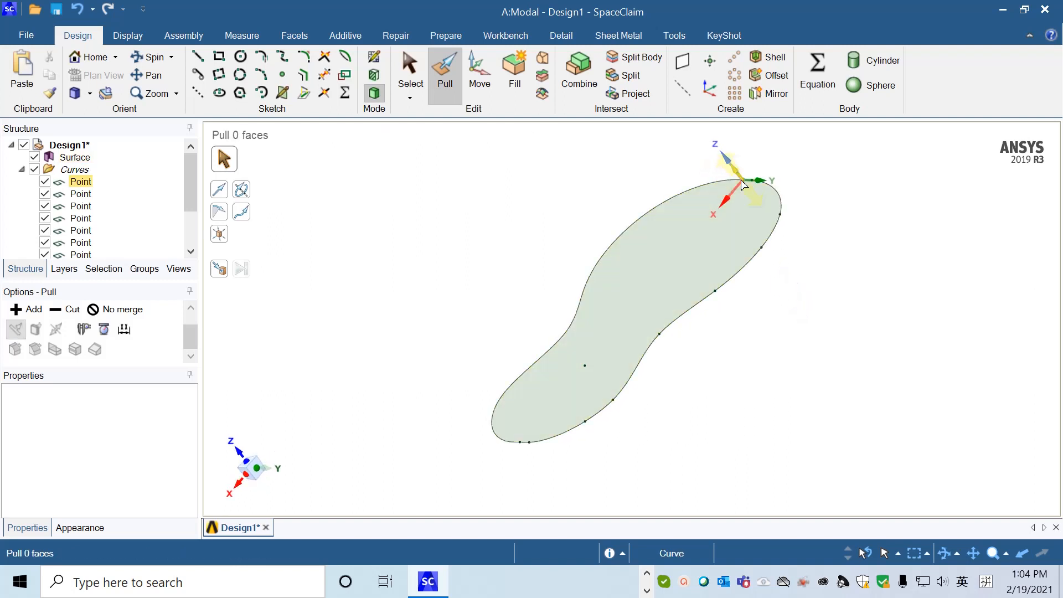
{"action": "left_click", "coordinate": [693, 261]}
{"action": "left_click_drag", "start_coordinate": [683, 251], "coordinate": [665, 235]}
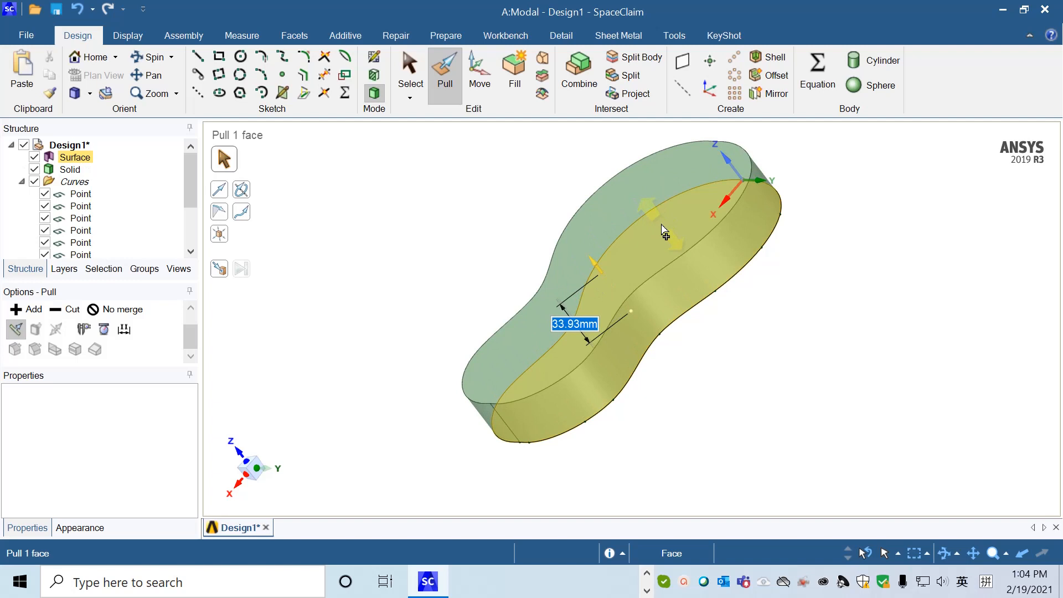
{"action": "type", "text": "50"}
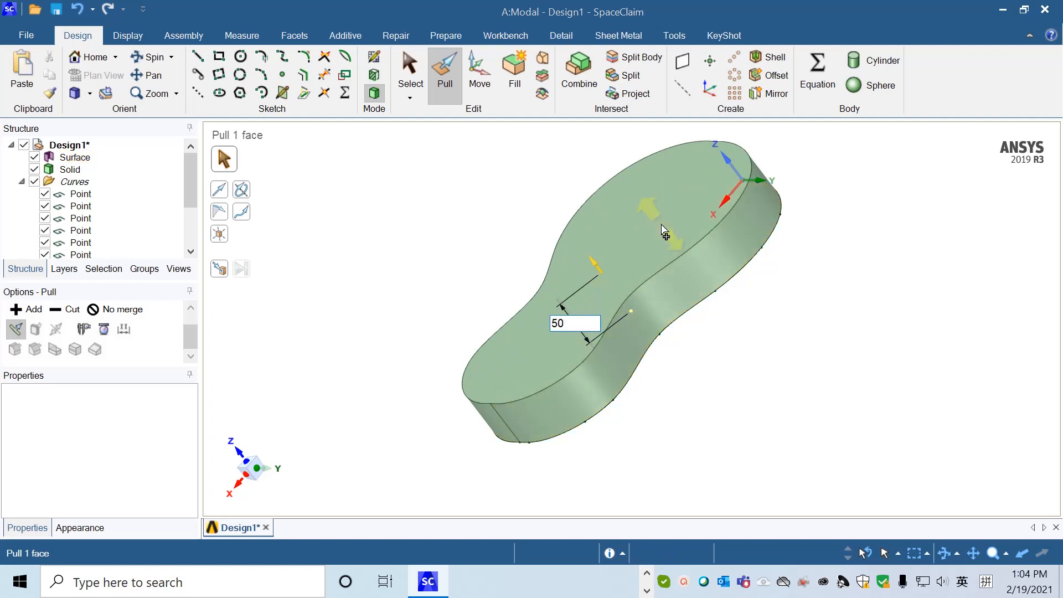
{"action": "key", "text": "Return"}
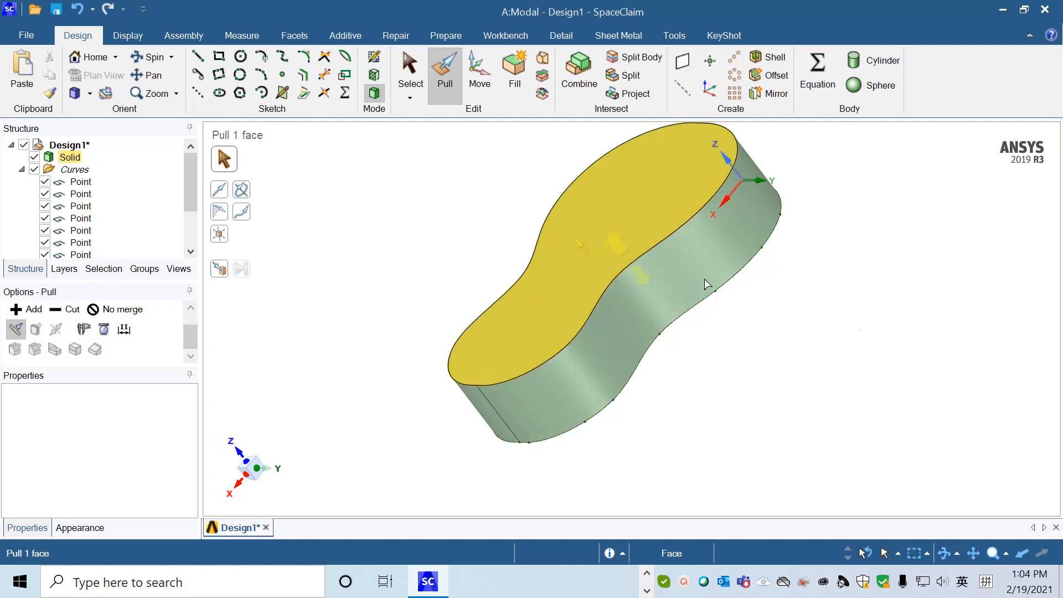
{"action": "left_click", "coordinate": [880, 341]}
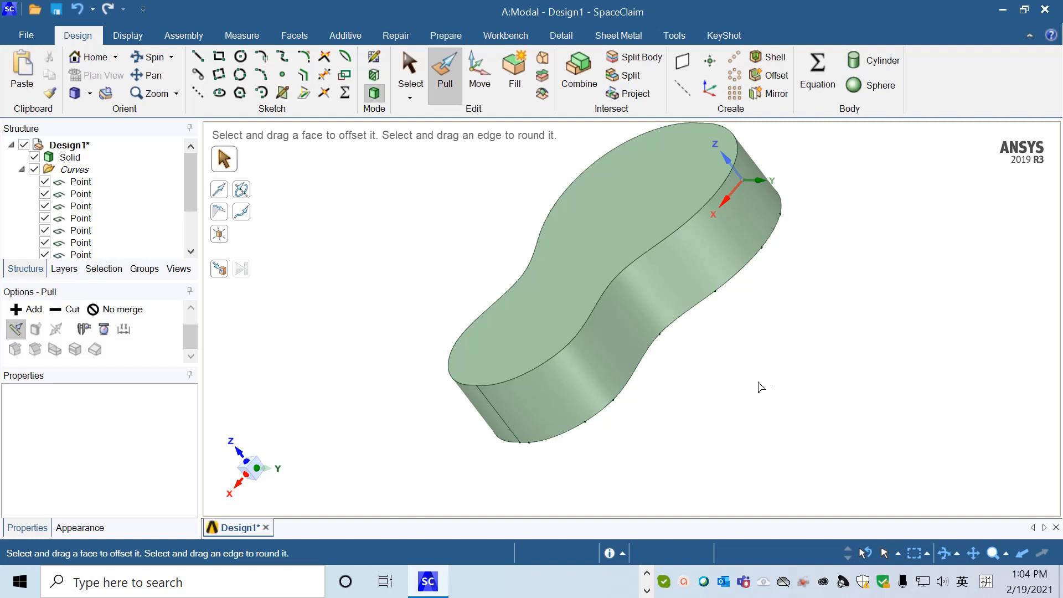
Sketch a 45 mm diameter circle on the body's flat face containing the outline points, centered on the point at (170, 0).
{"action": "mouse_move", "coordinate": [787, 370]}
{"action": "middle_mouse_down"}
{"action": "mouse_move", "coordinate": [680, 324]}
{"action": "mouse_move", "coordinate": [664, 247]}
{"action": "mouse_move", "coordinate": [676, 221]}
{"action": "mouse_move", "coordinate": [690, 225]}
{"action": "mouse_move", "coordinate": [657, 229]}
{"action": "mouse_move", "coordinate": [676, 240]}
{"action": "mouse_move", "coordinate": [683, 223]}
{"action": "mouse_move", "coordinate": [637, 182]}
{"action": "middle_mouse_up"}
{"action": "left_click", "coordinate": [411, 65]}
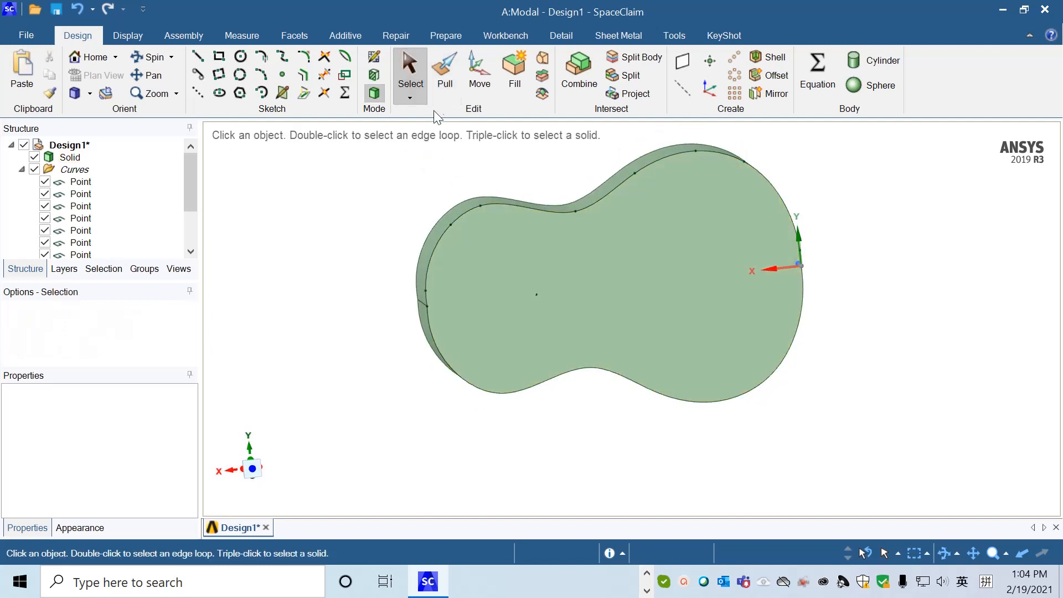
{"action": "left_click", "coordinate": [629, 278]}
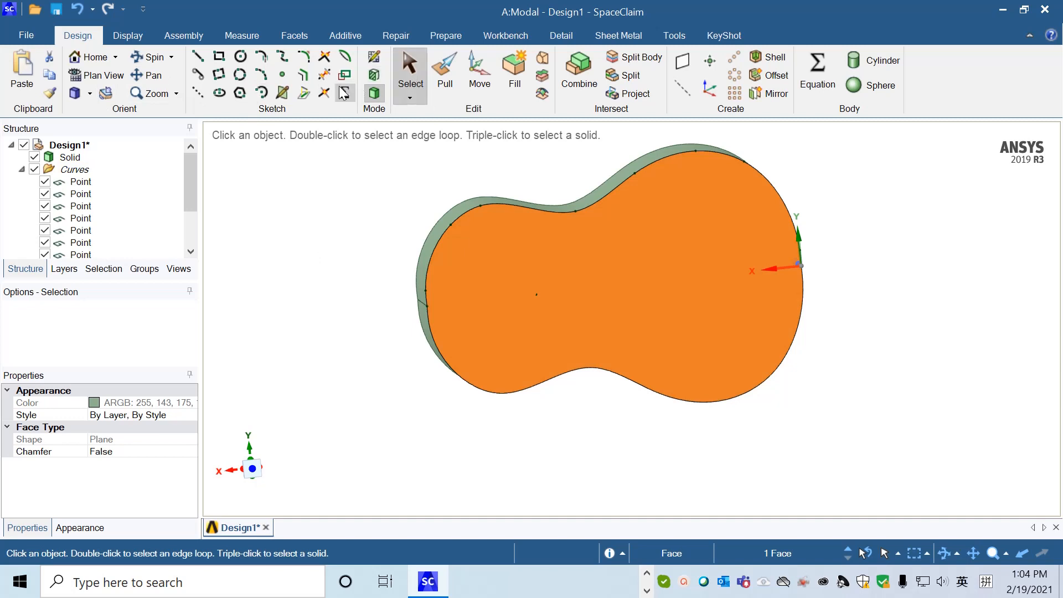
{"action": "left_click", "coordinate": [241, 56]}
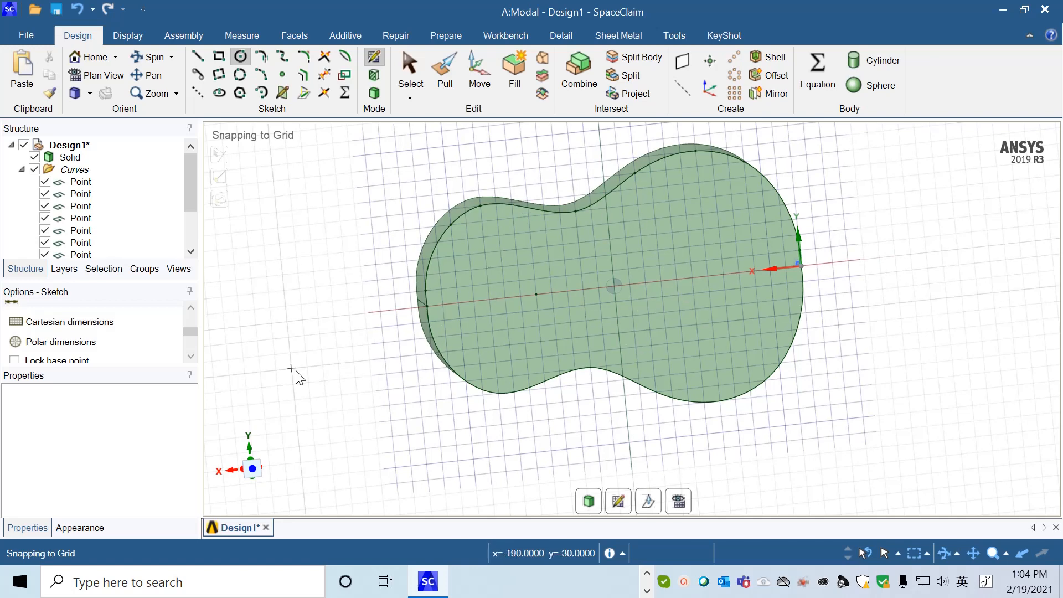
{"action": "left_click", "coordinate": [536, 294]}
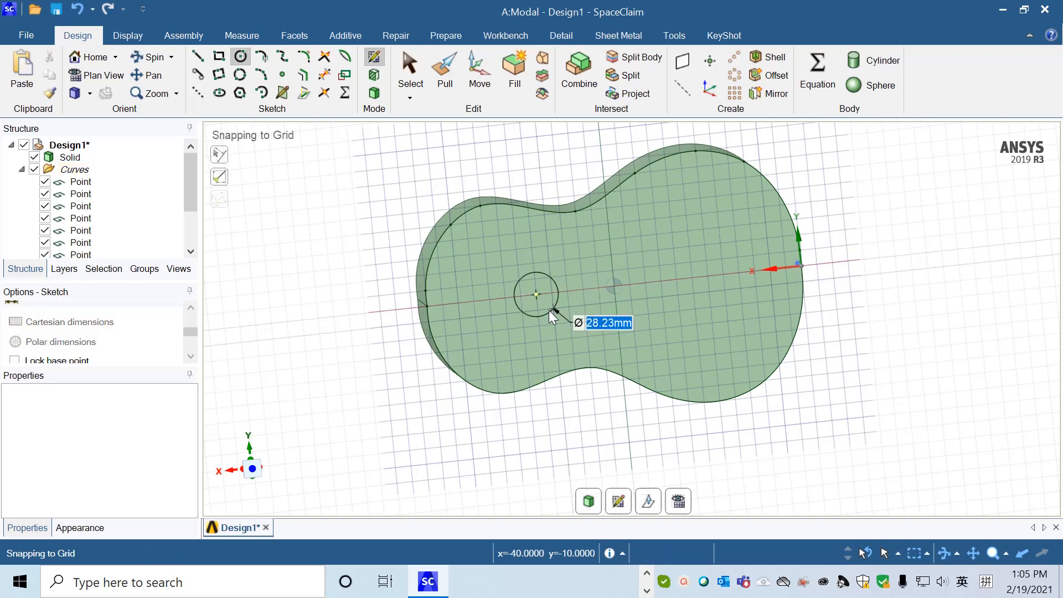
{"action": "type", "text": "45"}
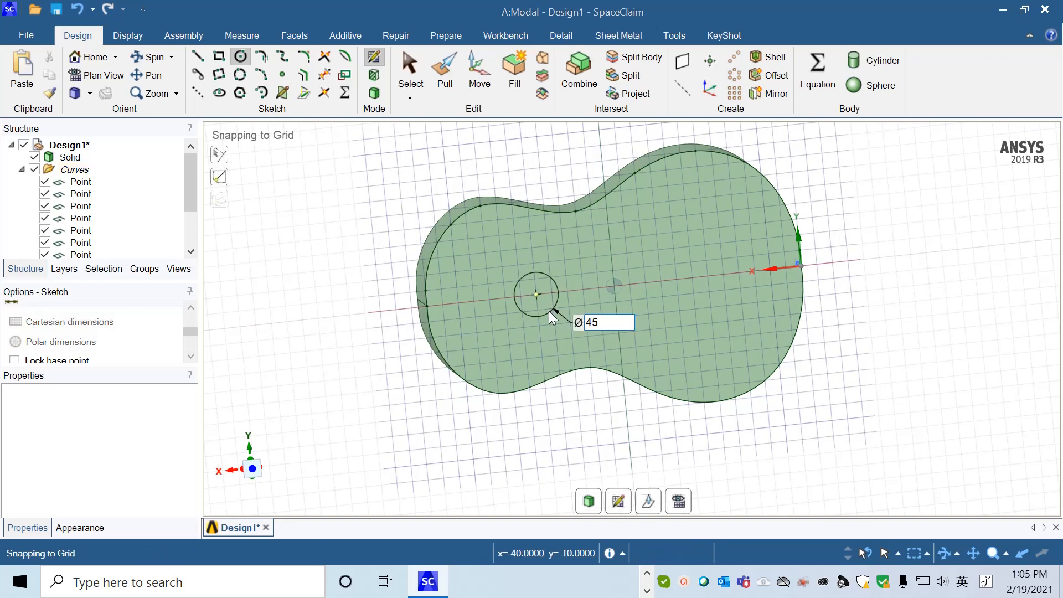
{"action": "key", "text": "Tab"}
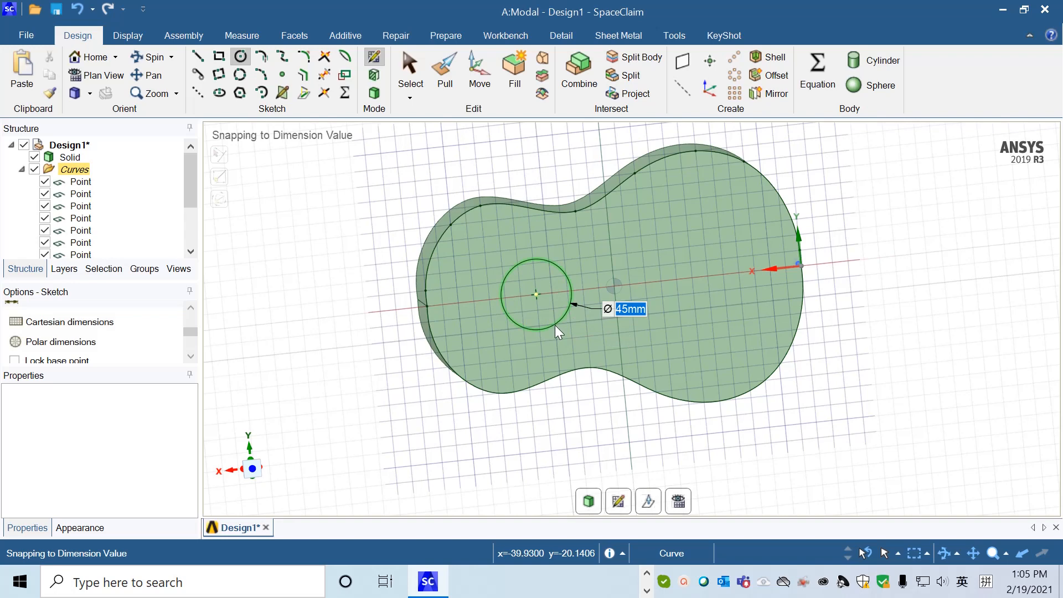
{"action": "key", "text": "Return"}
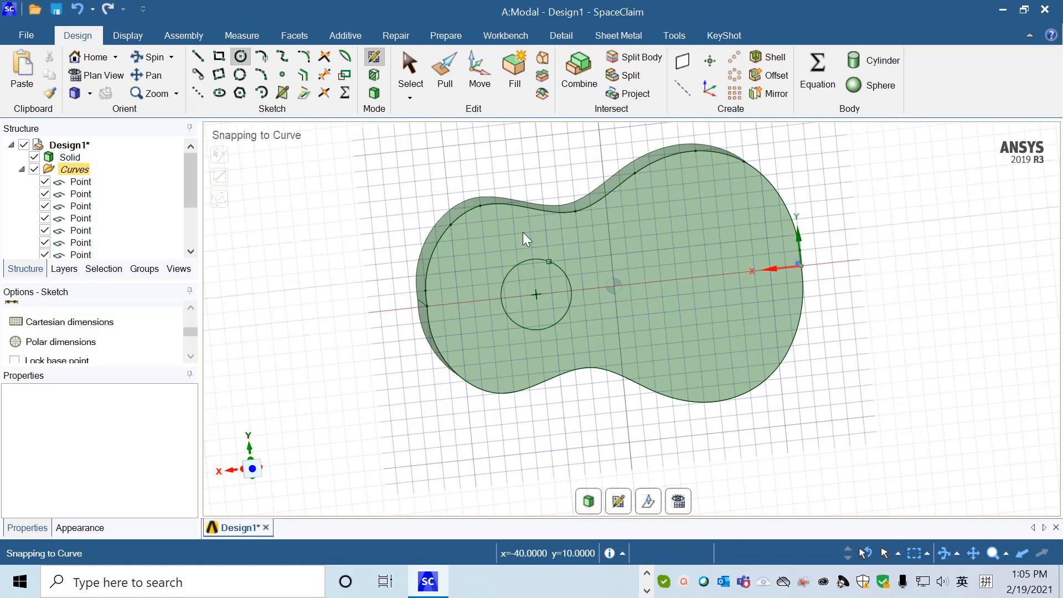
Pull the circular face 10 mm into the body to cut the sound hole recess, then clear the selection.
{"action": "left_click", "coordinate": [444, 75]}
{"action": "left_click", "coordinate": [526, 320]}
{"action": "left_click", "coordinate": [368, 378]}
{"action": "middle_click_drag", "start_coordinate": [369, 378], "coordinate": [413, 408]}
{"action": "left_click", "coordinate": [574, 332]}
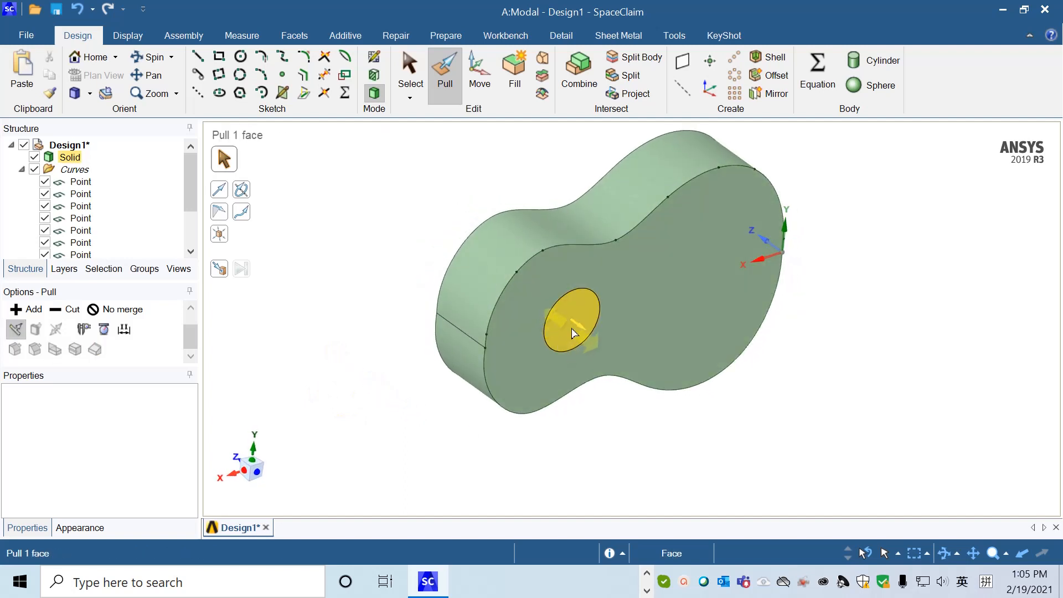
{"action": "left_click_drag", "start_coordinate": [570, 331], "coordinate": [555, 328]}
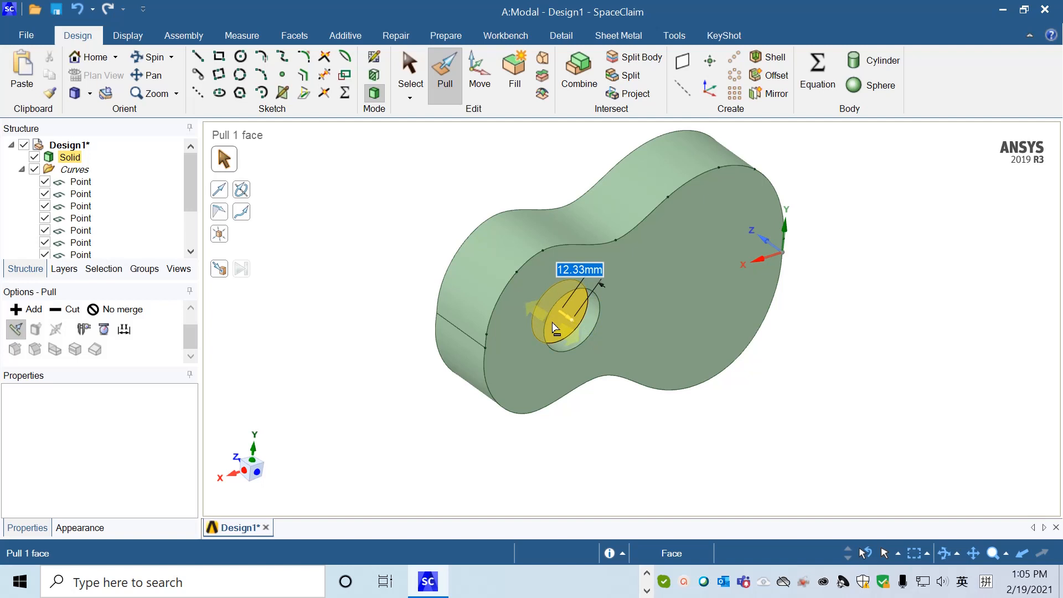
{"action": "type", "text": "10"}
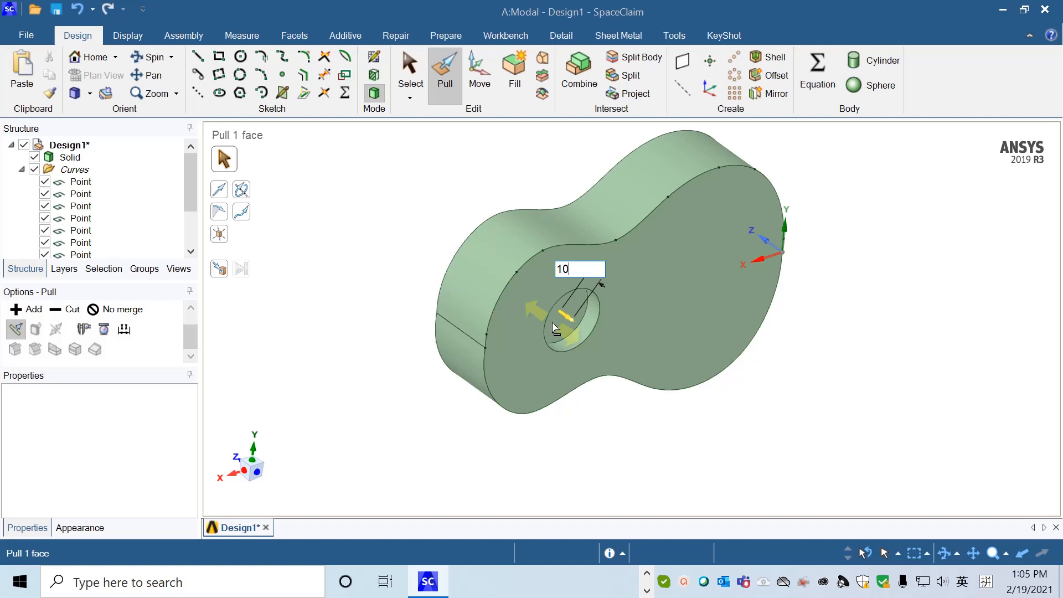
{"action": "key", "text": "Return"}
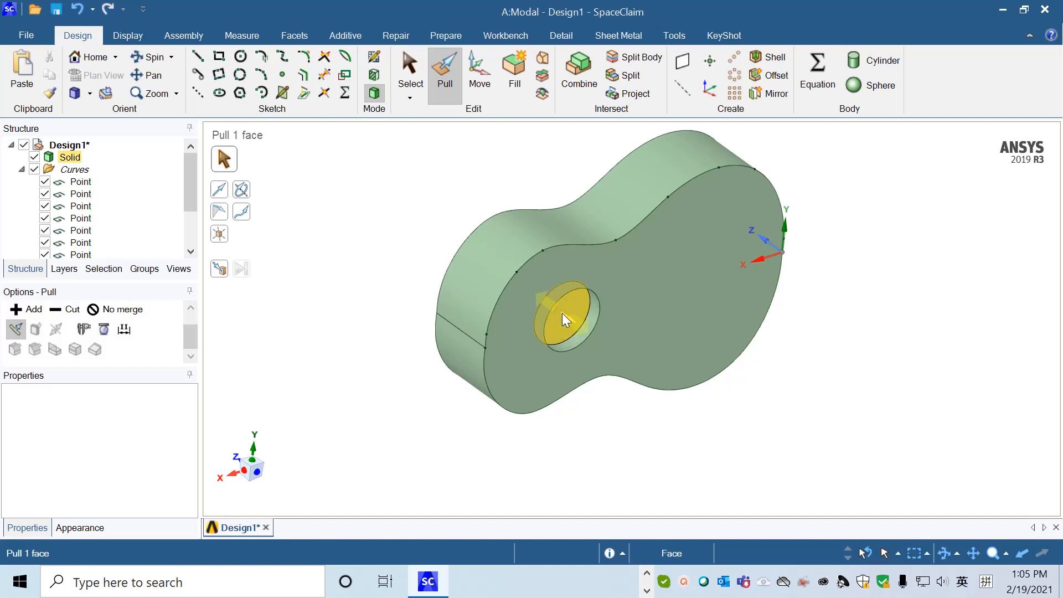
{"action": "left_click", "coordinate": [576, 430]}
{"action": "key", "text": "s"}
{"action": "middle_click_drag", "start_coordinate": [598, 446], "coordinate": [539, 304]}
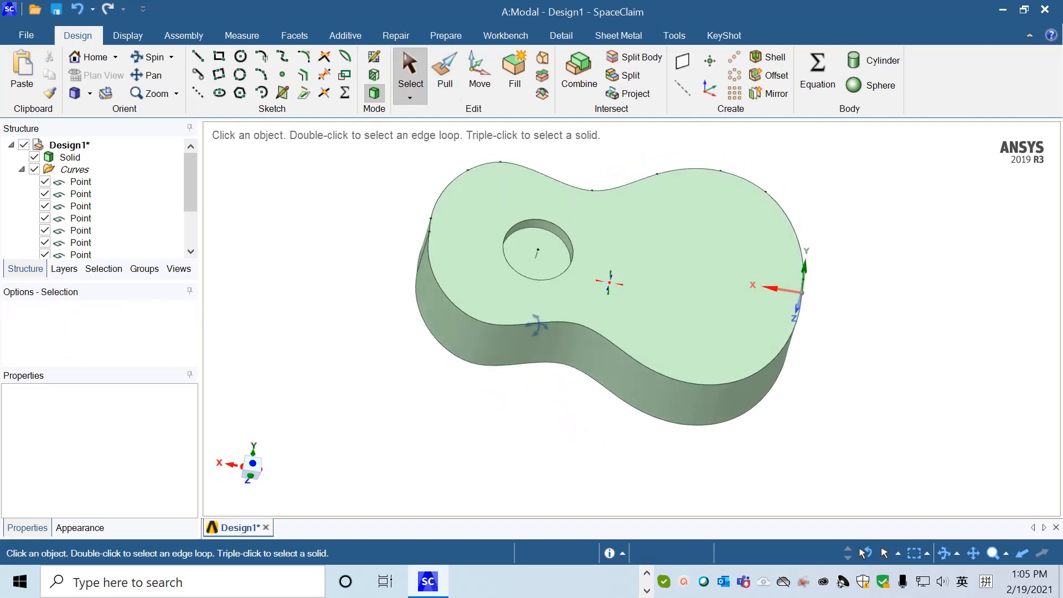
{"action": "left_click", "coordinate": [539, 319]}
{"action": "left_click", "coordinate": [248, 237]}
{"action": "left_click", "coordinate": [70, 158]}
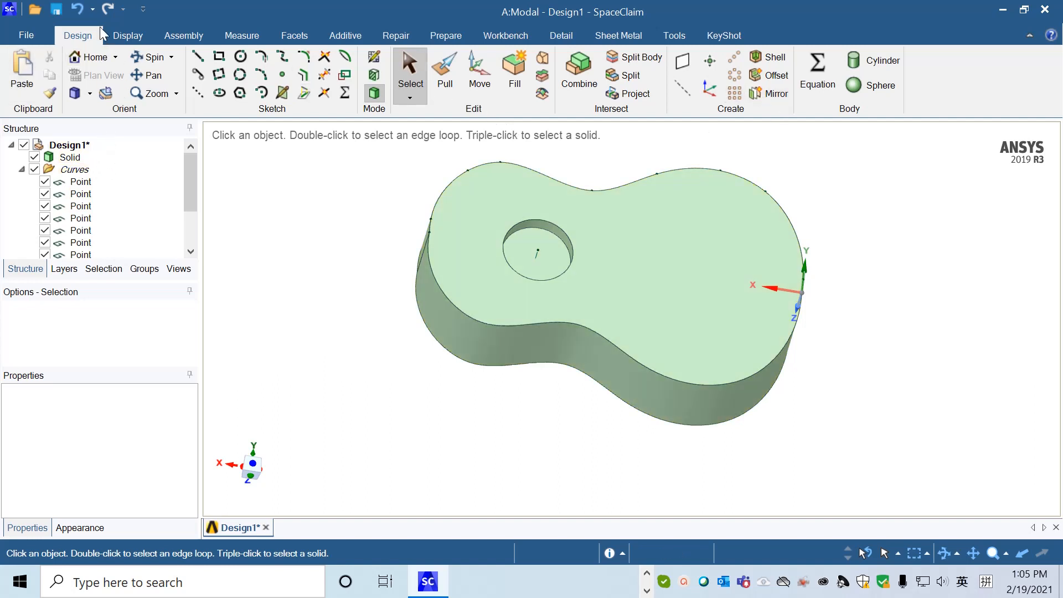
Shell the body with a 3 mm wall thickness, removing the floor face of the circular recess.
{"action": "left_click", "coordinate": [776, 56]}
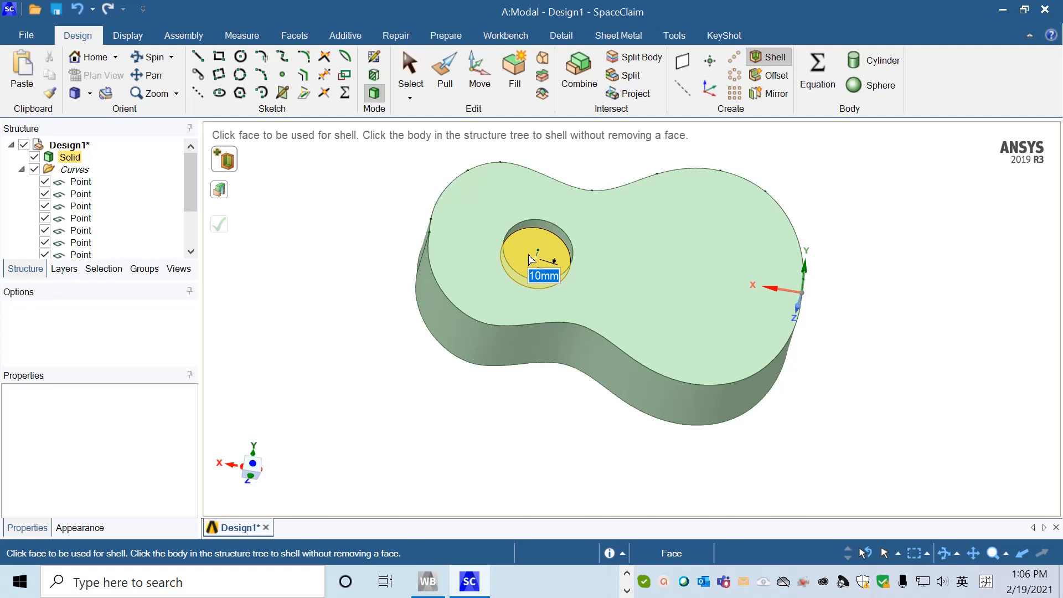
{"action": "left_click", "coordinate": [530, 259]}
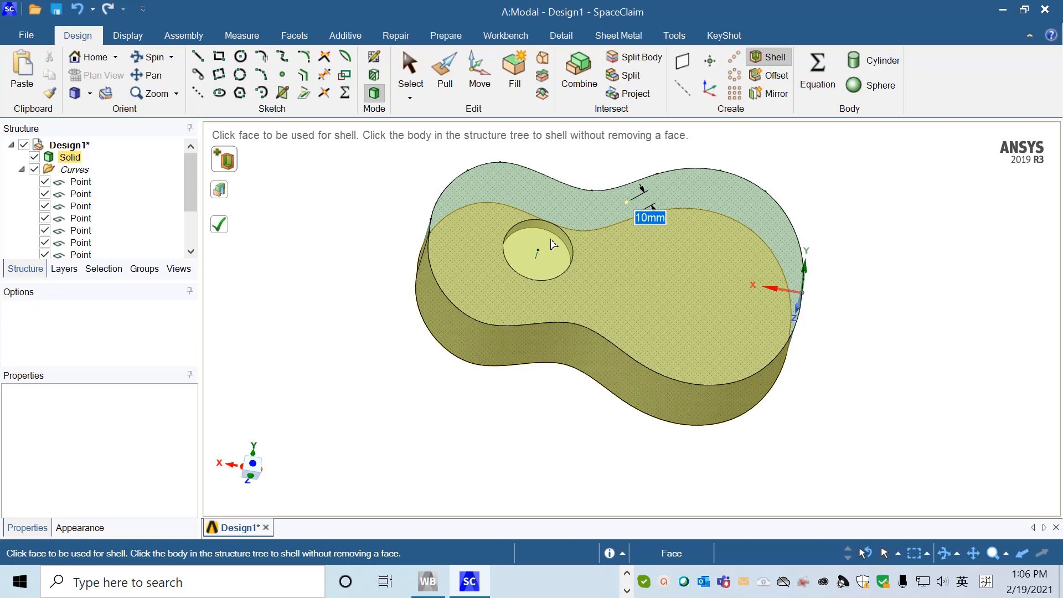
{"action": "left_click", "coordinate": [552, 268]}
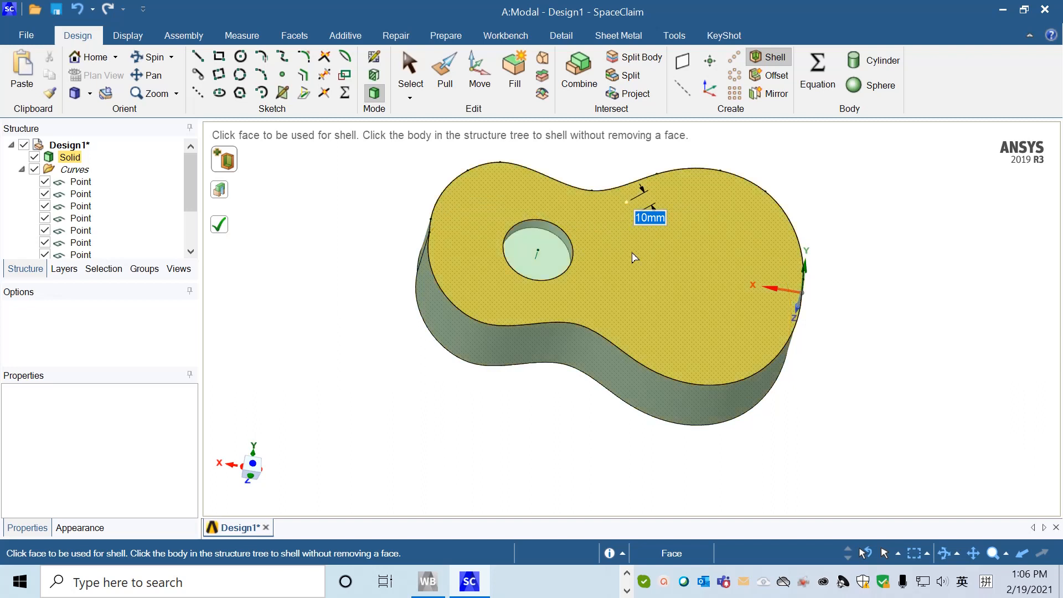
{"action": "type", "text": "3"}
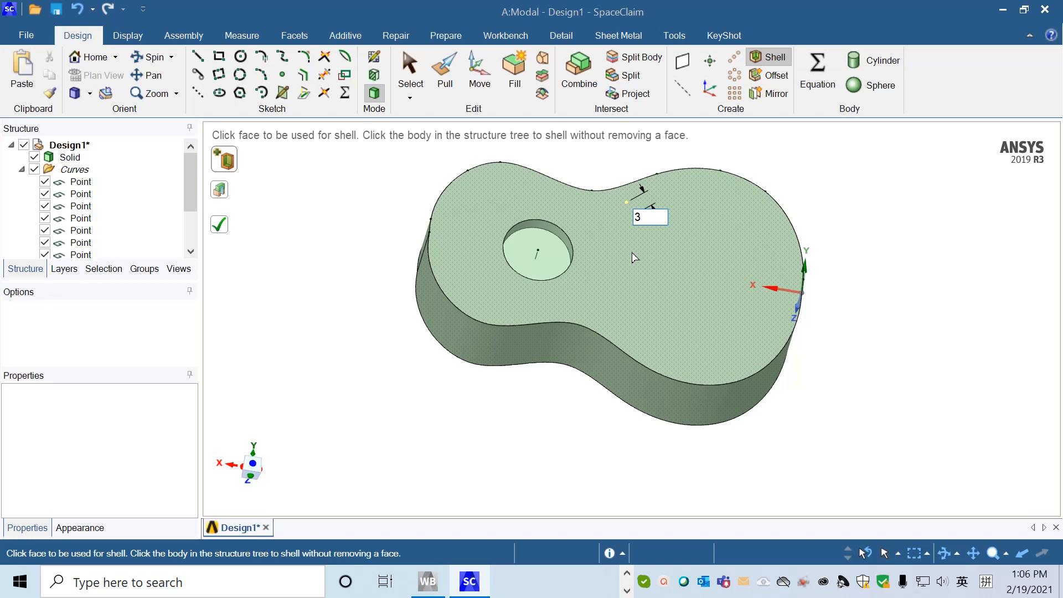
{"action": "key", "text": "Return"}
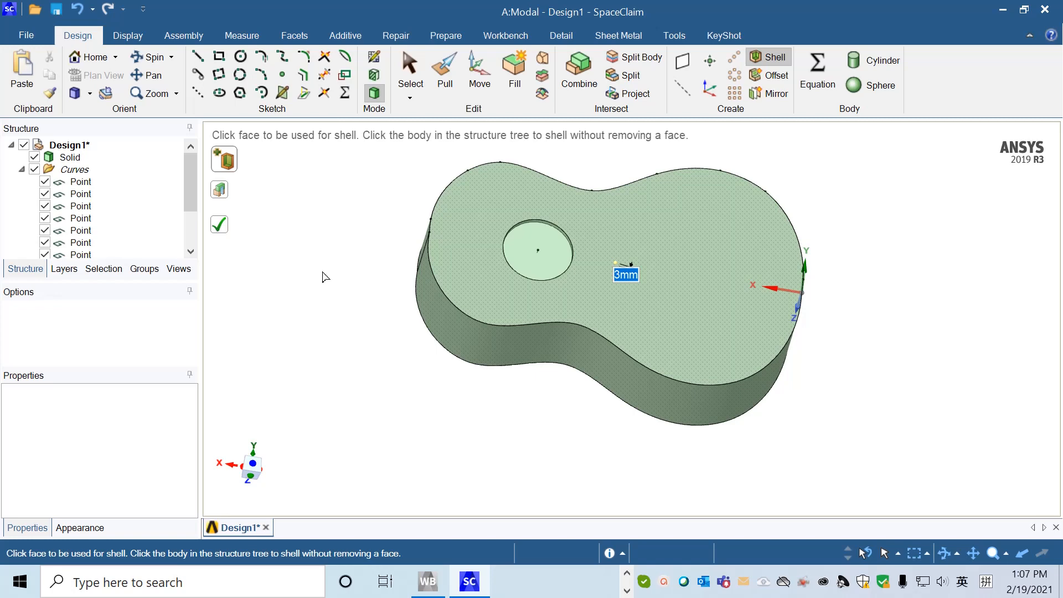
{"action": "left_click", "coordinate": [220, 227]}
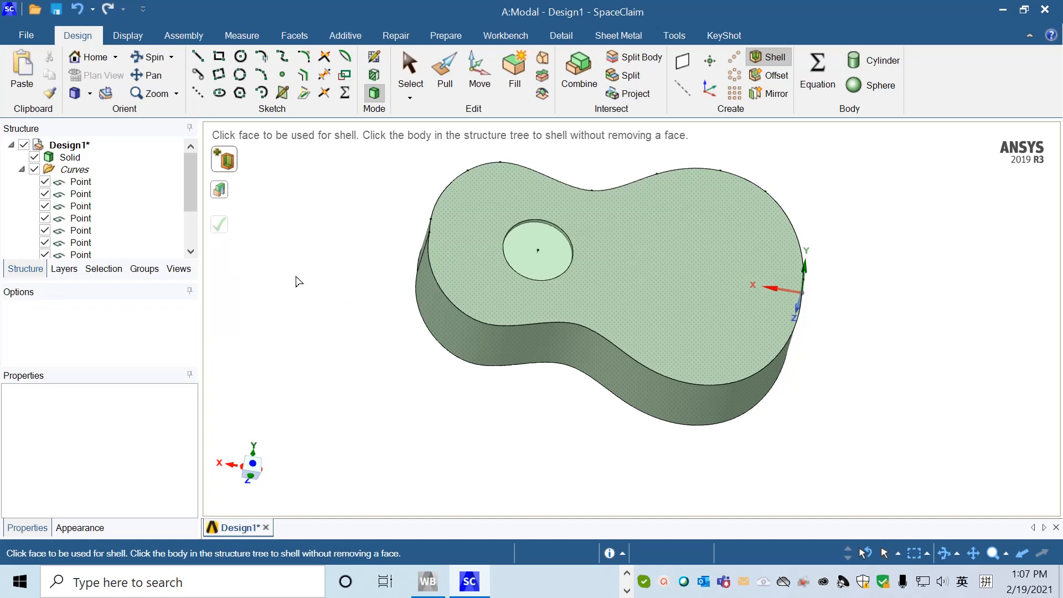
{"action": "mouse_move", "coordinate": [318, 280]}
{"action": "middle_mouse_down"}
{"action": "mouse_move", "coordinate": [327, 276]}
{"action": "mouse_move", "coordinate": [344, 306]}
{"action": "mouse_move", "coordinate": [314, 308]}
{"action": "mouse_move", "coordinate": [340, 182]}
{"action": "mouse_move", "coordinate": [351, 235]}
{"action": "mouse_move", "coordinate": [311, 232]}
{"action": "middle_mouse_up"}
{"action": "scroll", "coordinate": [316, 244], "scroll_direction": "up", "scroll_amount": 2}
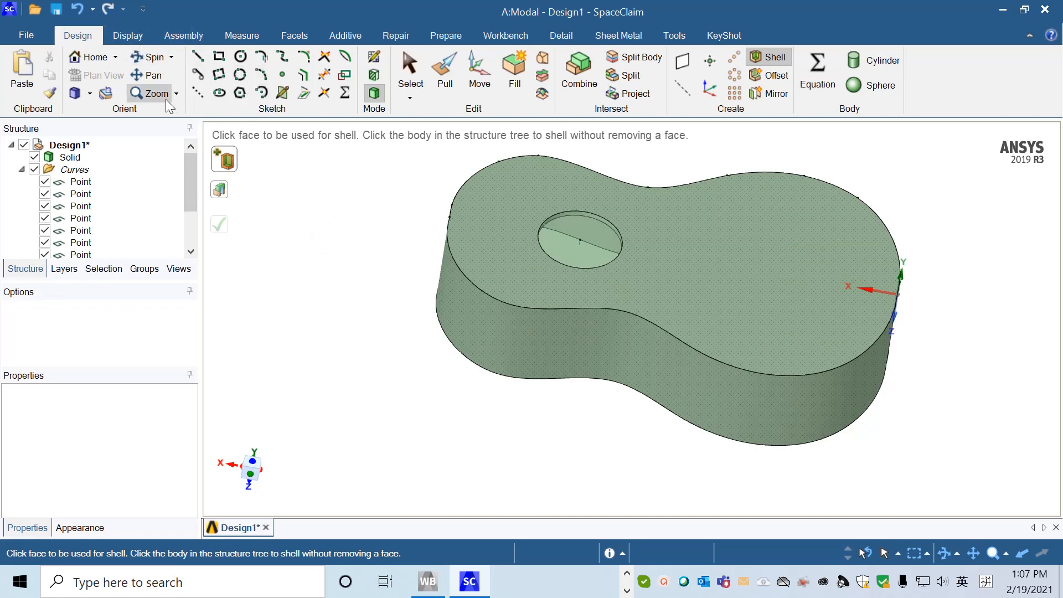
Create a midsurface of the shelled body using the thickness range 0 to 5 mm, and expand its component in the structure tree.
{"action": "left_click", "coordinate": [180, 38]}
{"action": "left_click", "coordinate": [127, 35]}
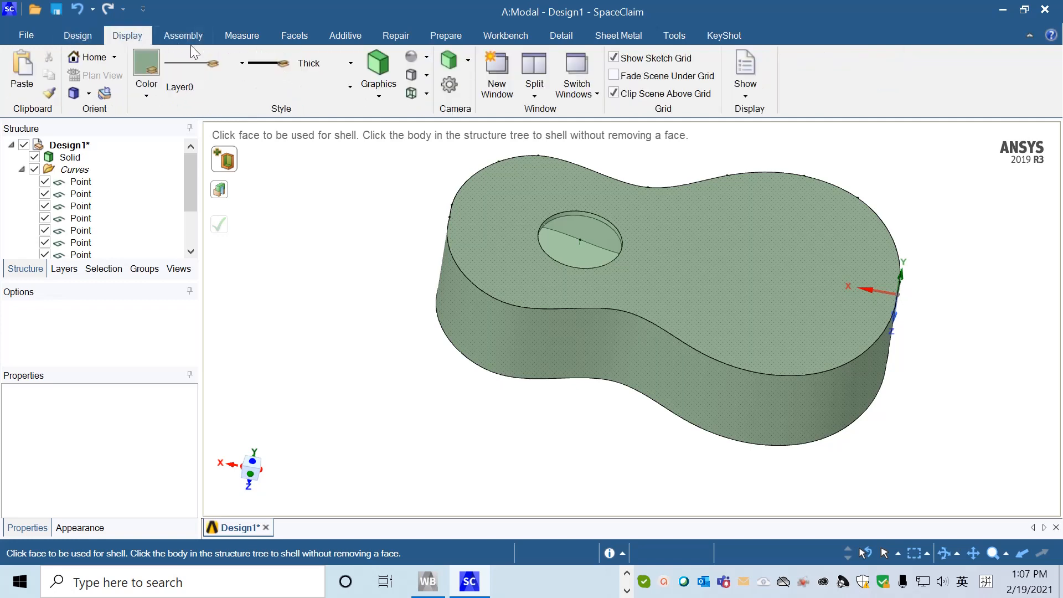
{"action": "left_click", "coordinate": [446, 36]}
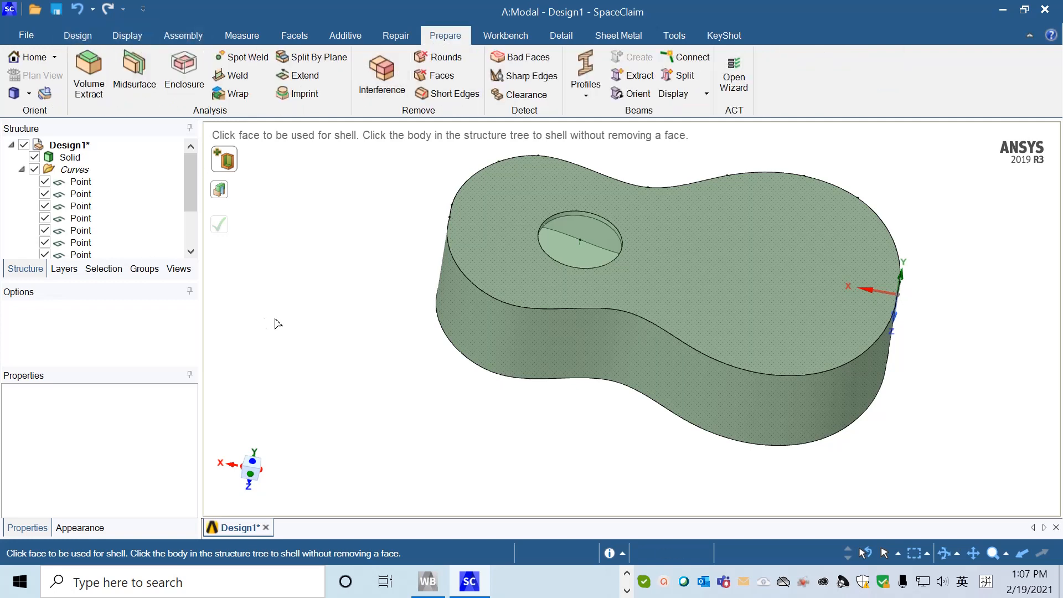
{"action": "left_click", "coordinate": [139, 88]}
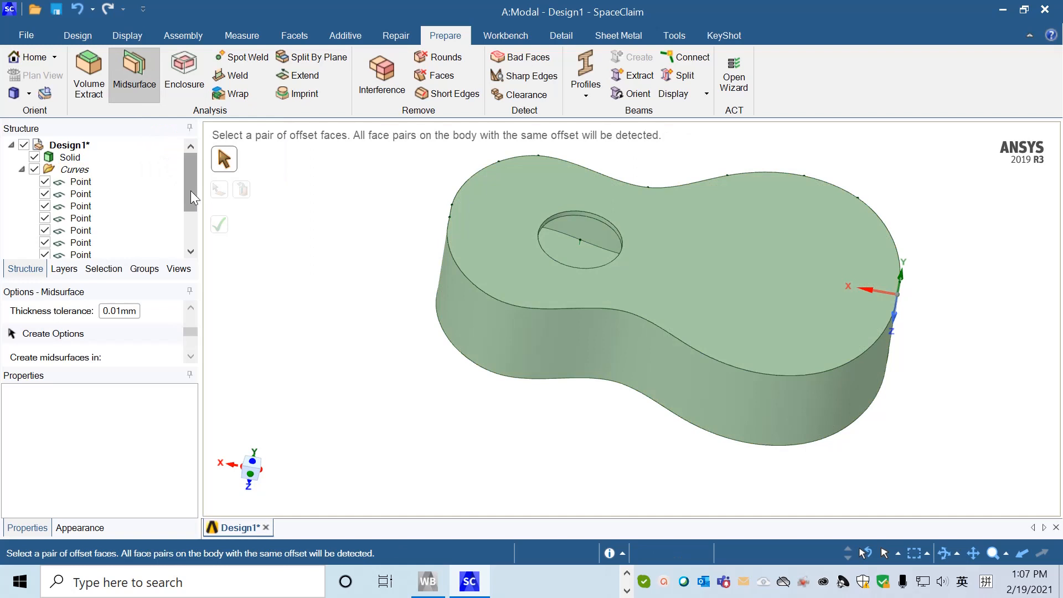
{"action": "mouse_move", "coordinate": [190, 190]}
{"action": "left_mouse_down"}
{"action": "mouse_move", "coordinate": [191, 217]}
{"action": "mouse_move", "coordinate": [187, 170]}
{"action": "left_mouse_up"}
{"action": "left_click_drag", "start_coordinate": [189, 331], "coordinate": [192, 320]}
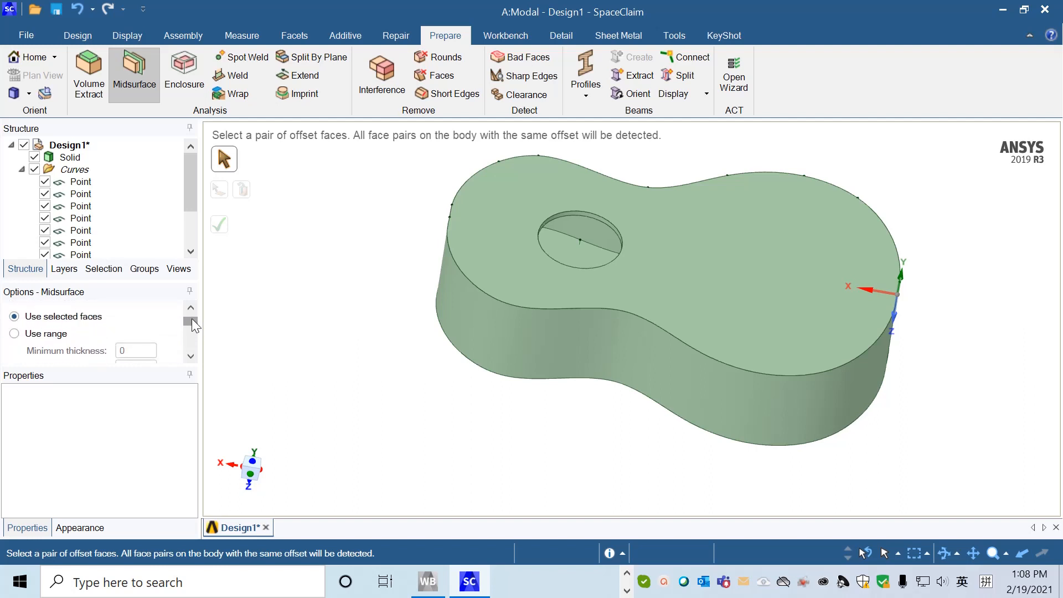
{"action": "left_click", "coordinate": [14, 334]}
{"action": "scroll", "coordinate": [189, 364], "scroll_direction": "down", "scroll_amount": 3}
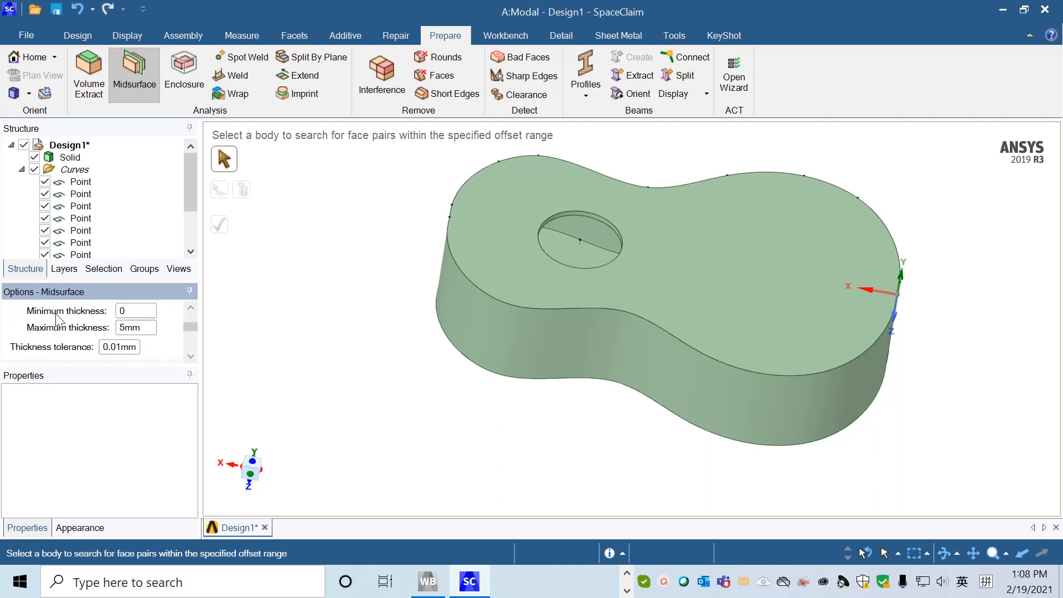
{"action": "left_click", "coordinate": [137, 327]}
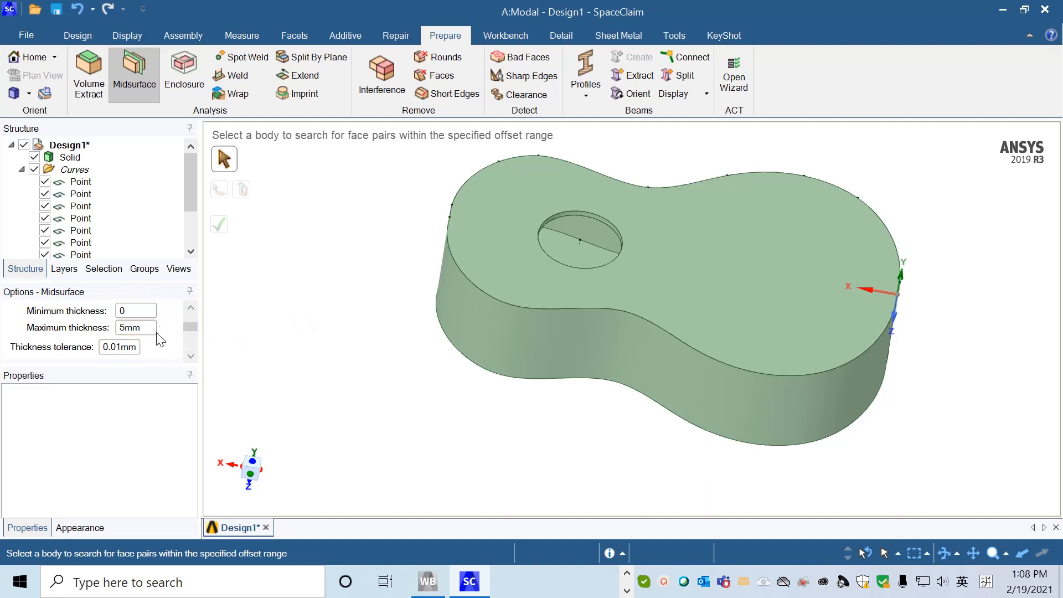
{"action": "left_click", "coordinate": [587, 332]}
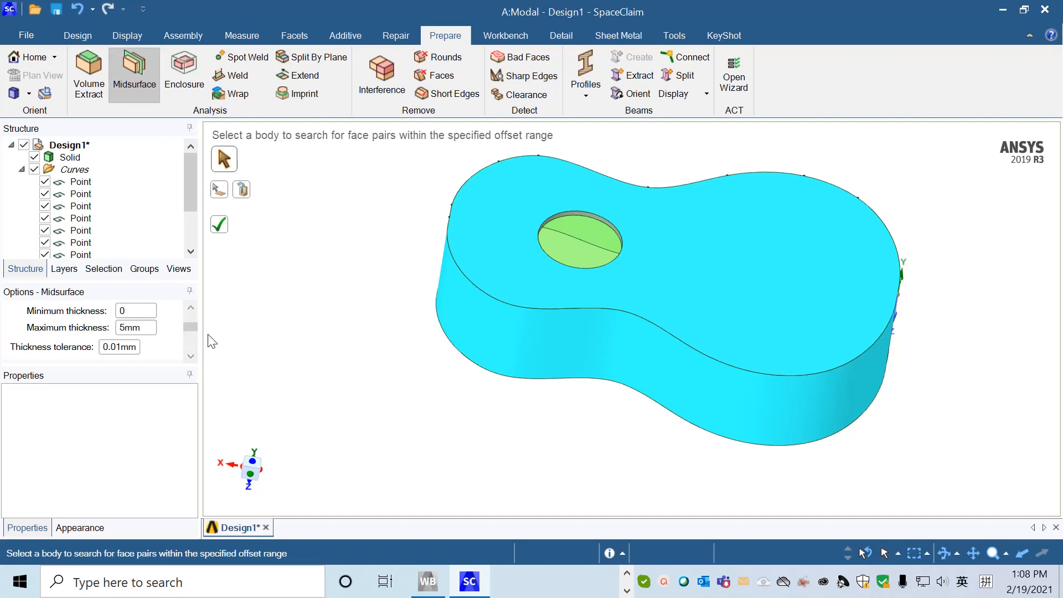
{"action": "left_click", "coordinate": [224, 225]}
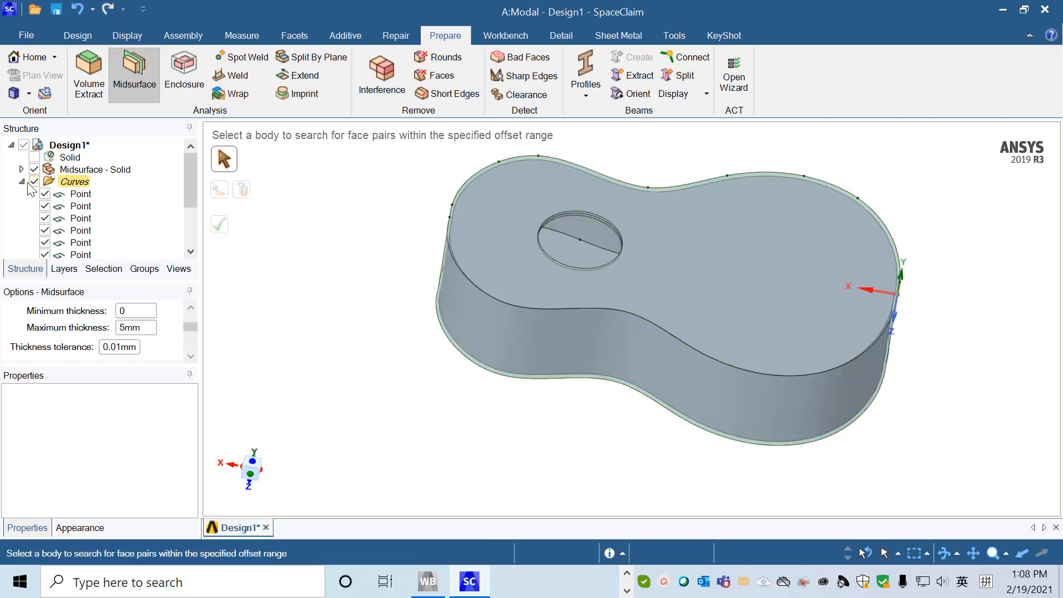
{"action": "left_click", "coordinate": [21, 169]}
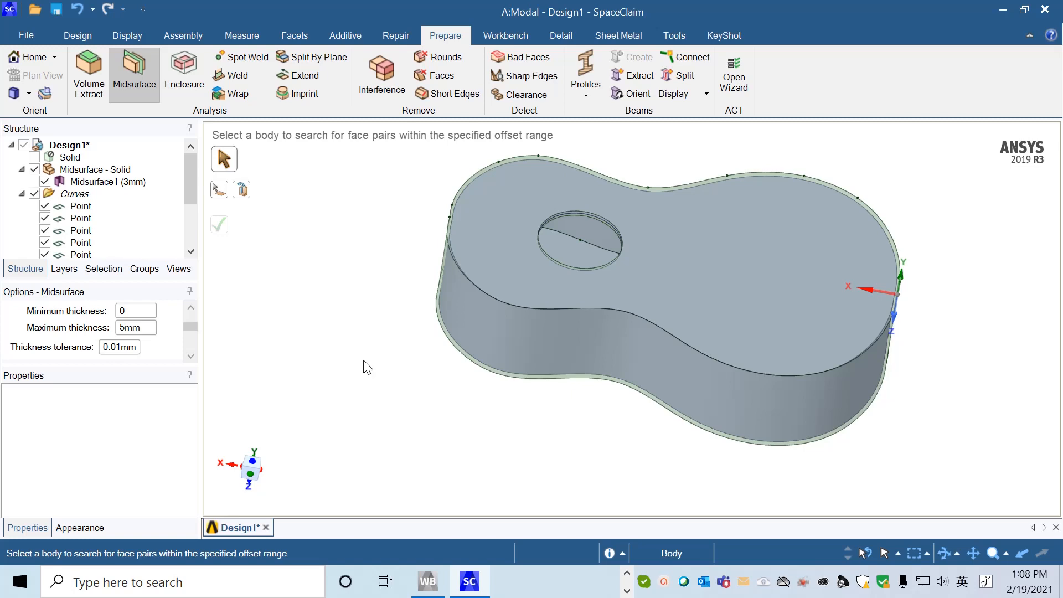
Save the geometry as Design5.scdoc in the Chapter 8 folder.
{"action": "key", "text": "ctrl+s"}
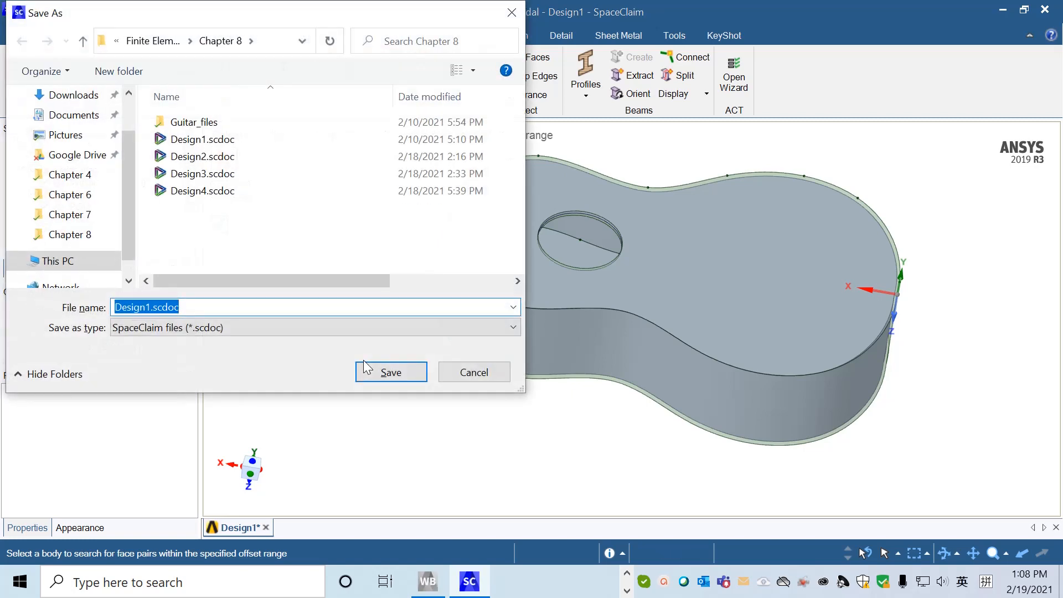
{"action": "left_click", "coordinate": [149, 307]}
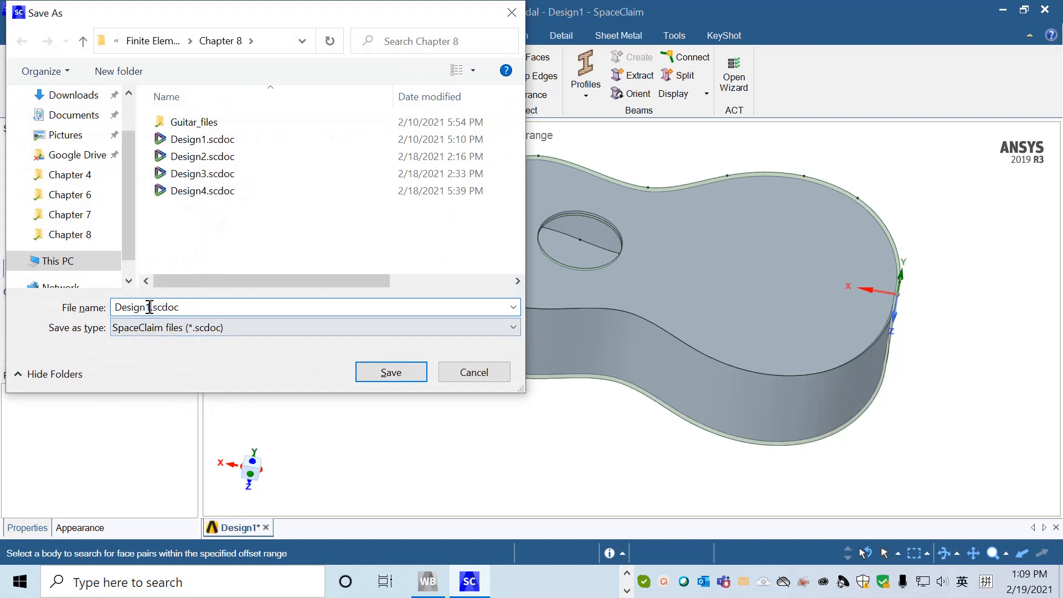
{"action": "key", "text": "BackSpace"}
{"action": "type", "text": "5"}
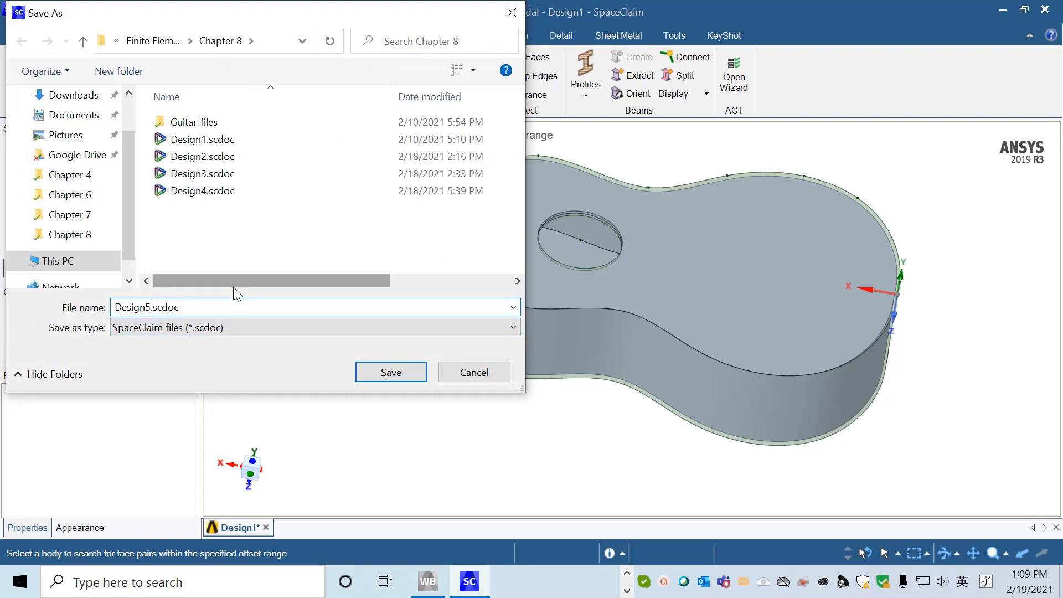
{"action": "key", "text": "Return"}
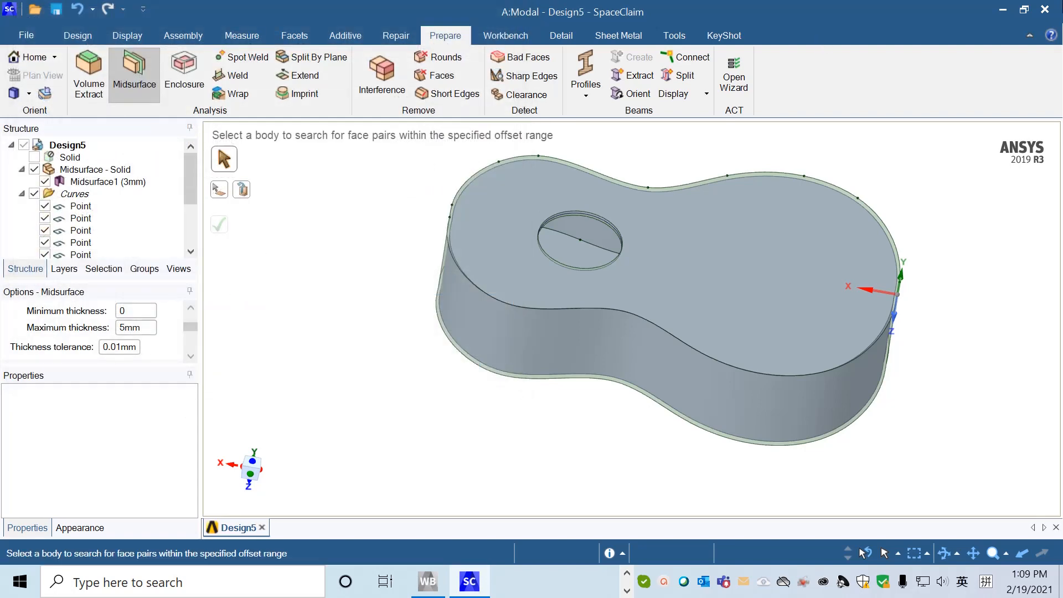
Close SpaceClaim and open the modal system's Model in Mechanical from Workbench.
{"action": "left_click", "coordinate": [1048, 14]}
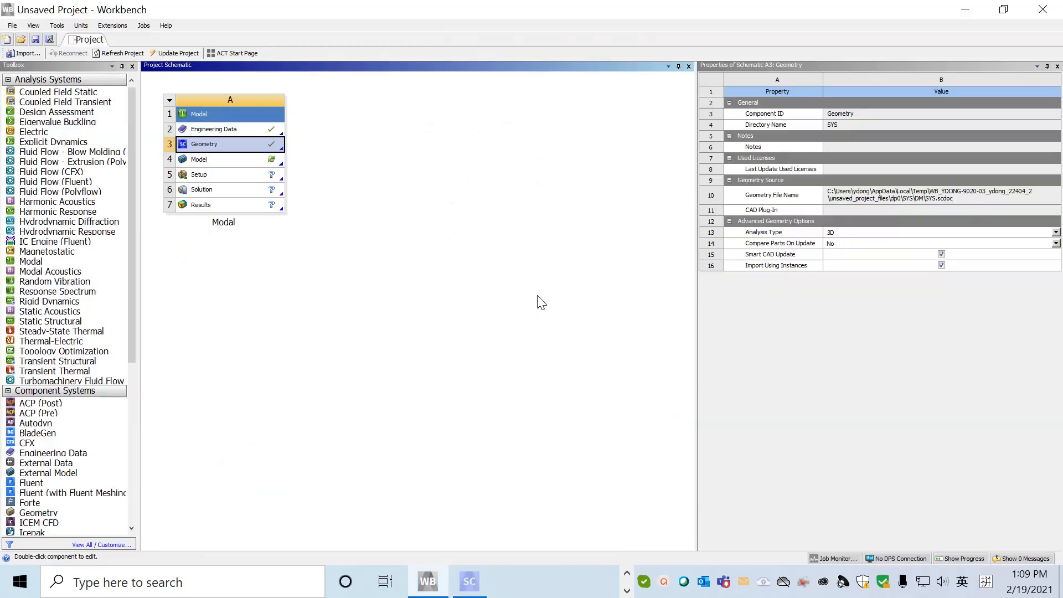
{"action": "left_click", "coordinate": [242, 165]}
{"action": "double_click", "coordinate": [241, 166]}
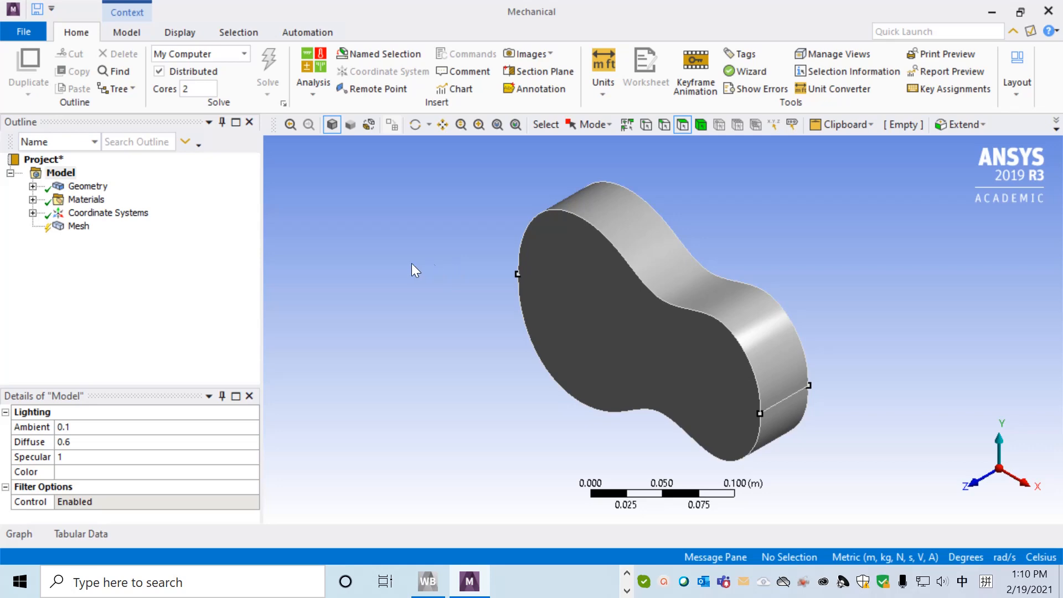
Assign the DouglasFir material to the midsurface body in the geometry.
{"action": "left_click", "coordinate": [33, 186]}
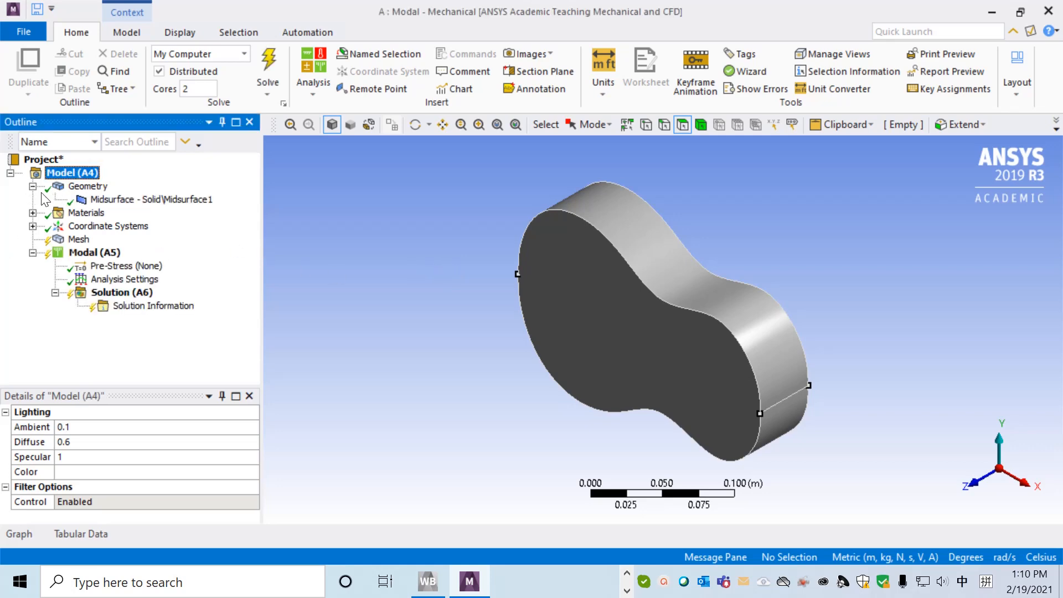
{"action": "left_click", "coordinate": [136, 199]}
{"action": "left_click_drag", "start_coordinate": [257, 437], "coordinate": [255, 474]}
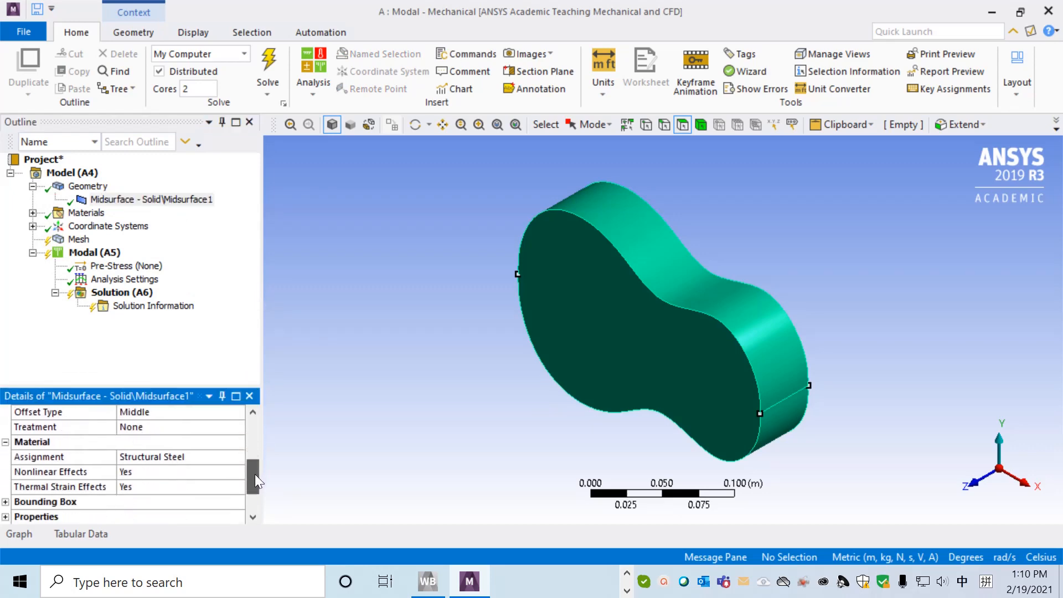
{"action": "left_click", "coordinate": [214, 459]}
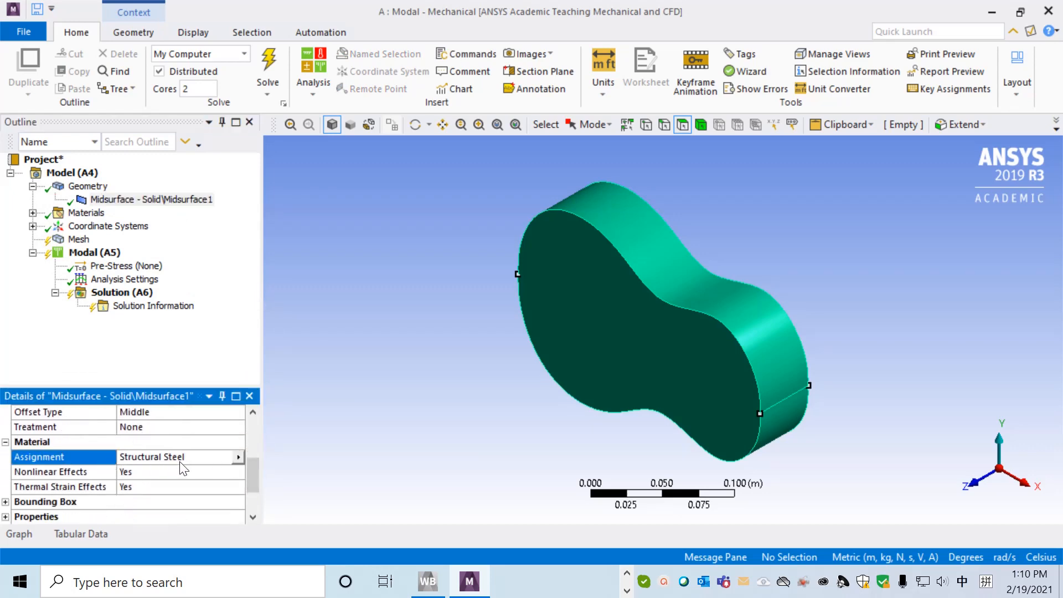
{"action": "left_click", "coordinate": [238, 457]}
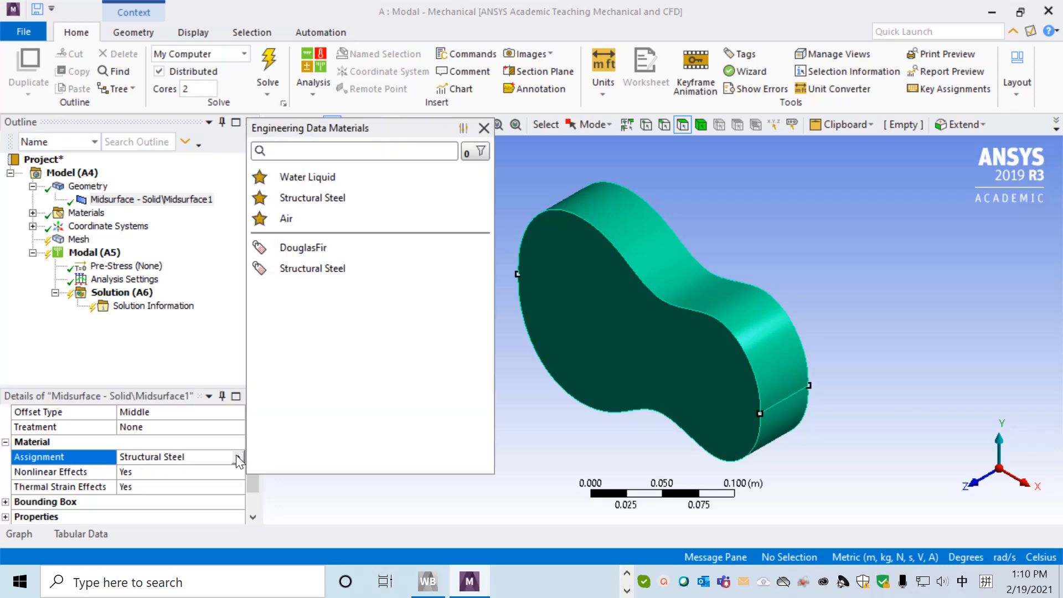
{"action": "left_click", "coordinate": [312, 248]}
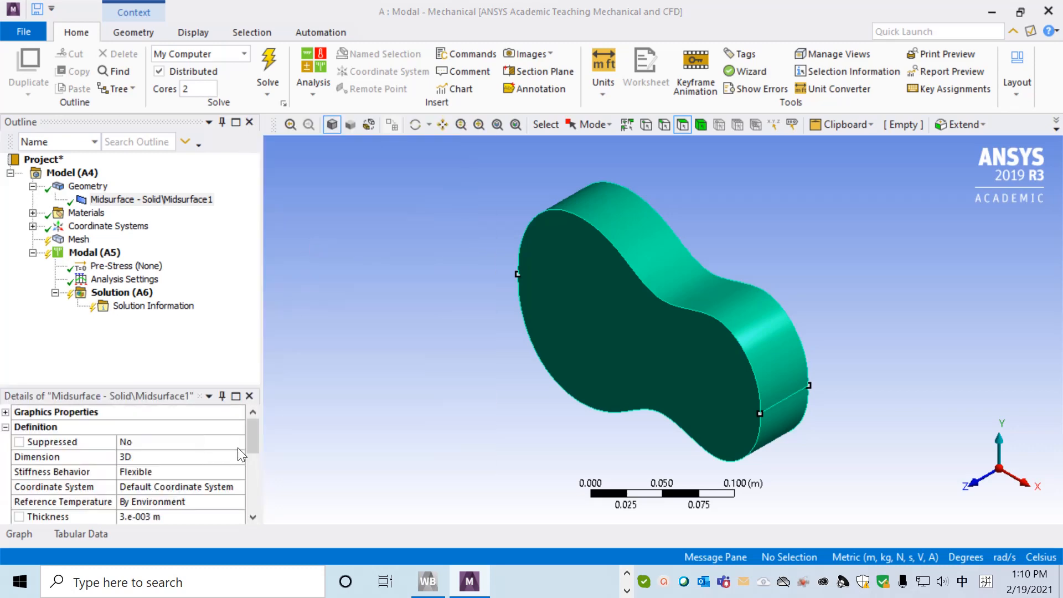
{"action": "mouse_move", "coordinate": [254, 438]}
{"action": "left_mouse_down"}
{"action": "mouse_move", "coordinate": [253, 493]}
{"action": "mouse_move", "coordinate": [258, 428]}
{"action": "left_mouse_up"}
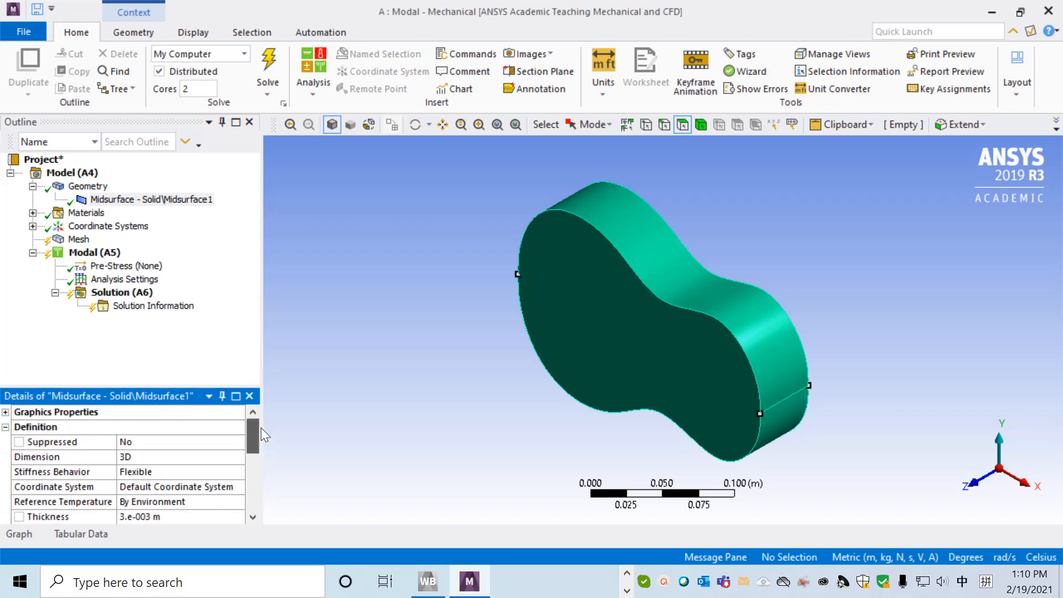
Insert a sizing control for the mesh and select it for editing.
{"action": "left_click", "coordinate": [77, 239]}
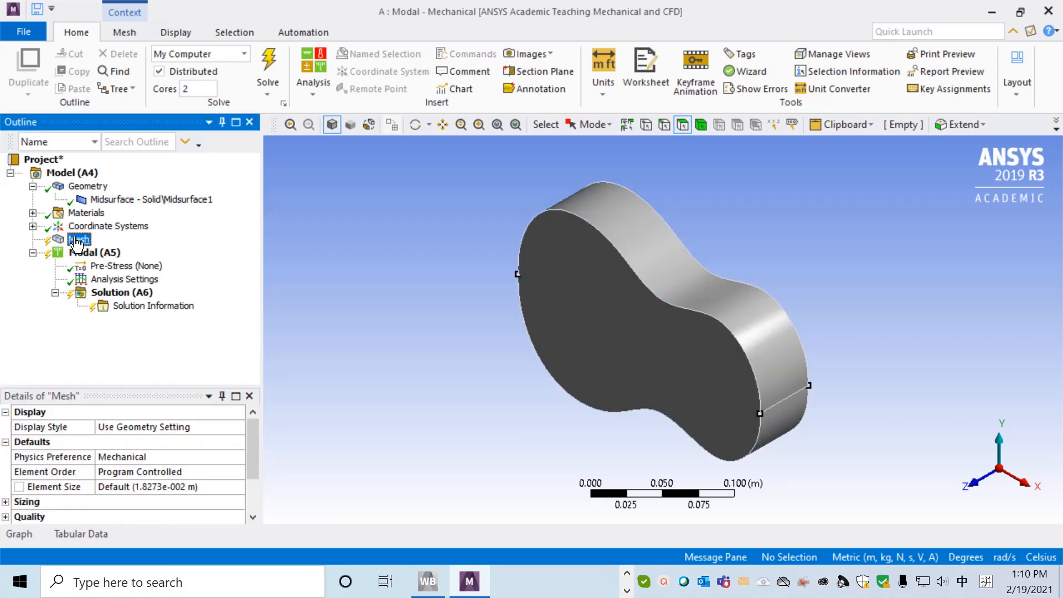
{"action": "right_click", "coordinate": [78, 240]}
{"action": "mouse_move", "coordinate": [114, 246]}
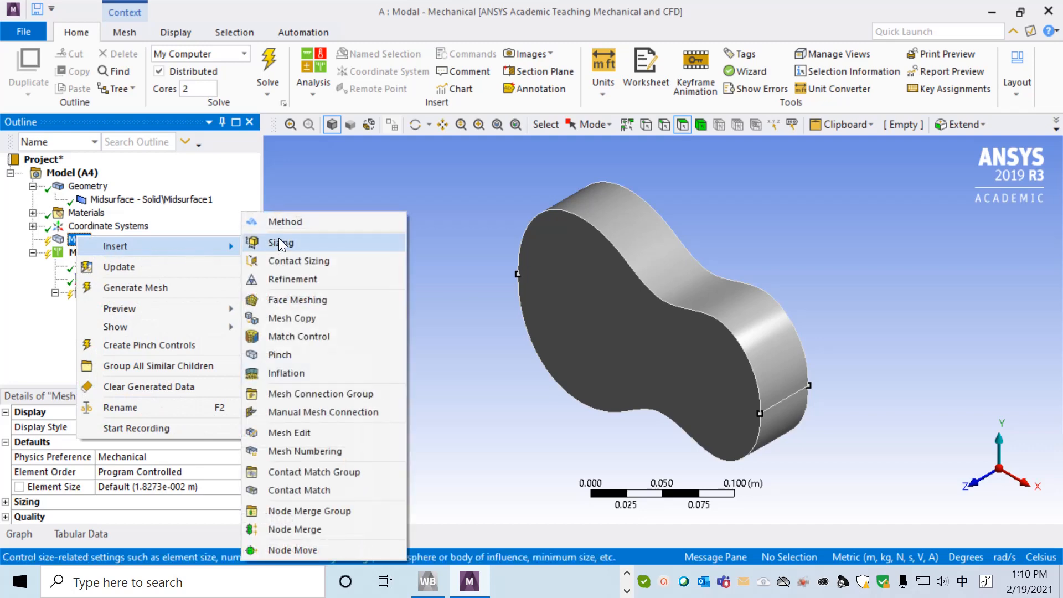
{"action": "left_click", "coordinate": [281, 243]}
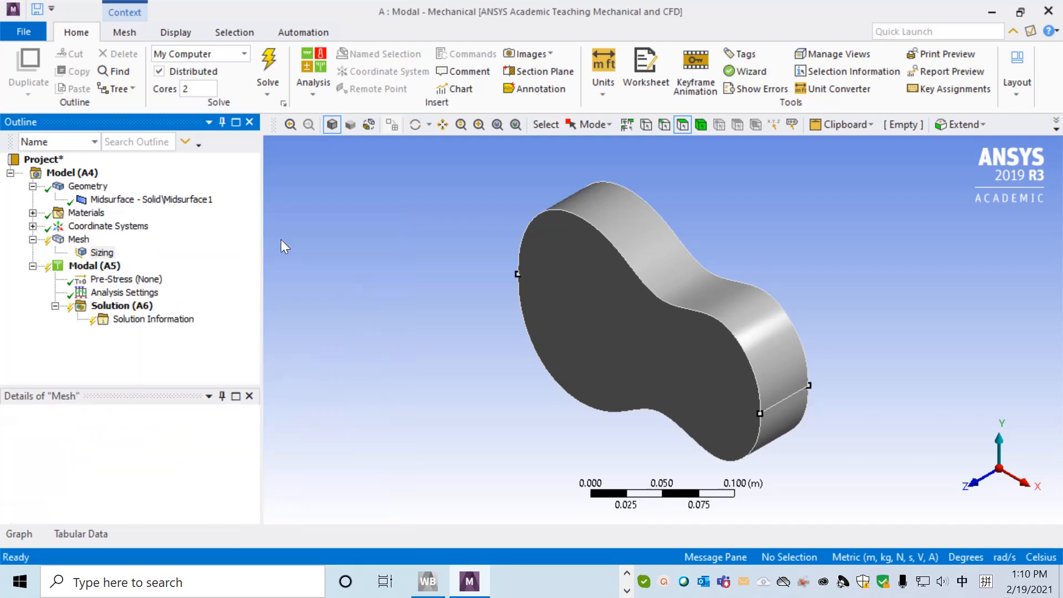
{"action": "left_click", "coordinate": [103, 253]}
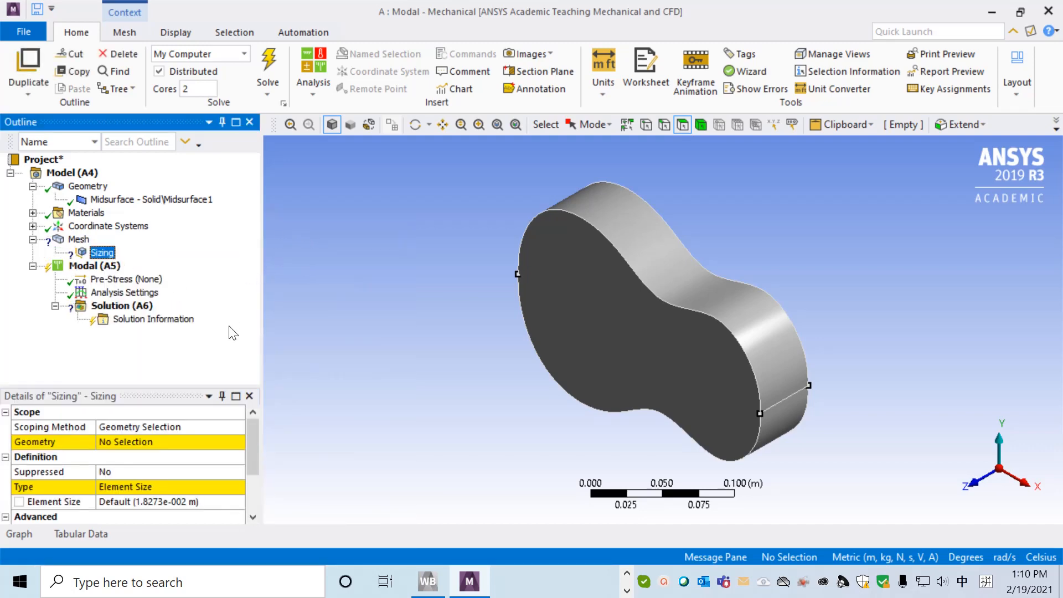
Scope the mesh sizing to the two side wall faces, the closed face and the face with the circular hole.
{"action": "left_click", "coordinate": [130, 442]}
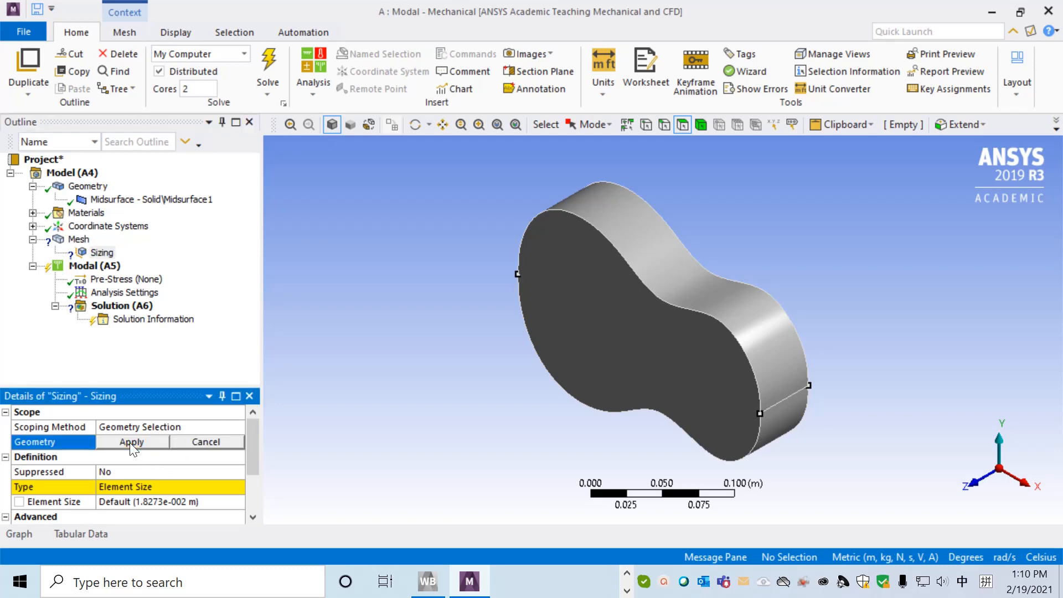
{"action": "left_click", "coordinate": [764, 351]}
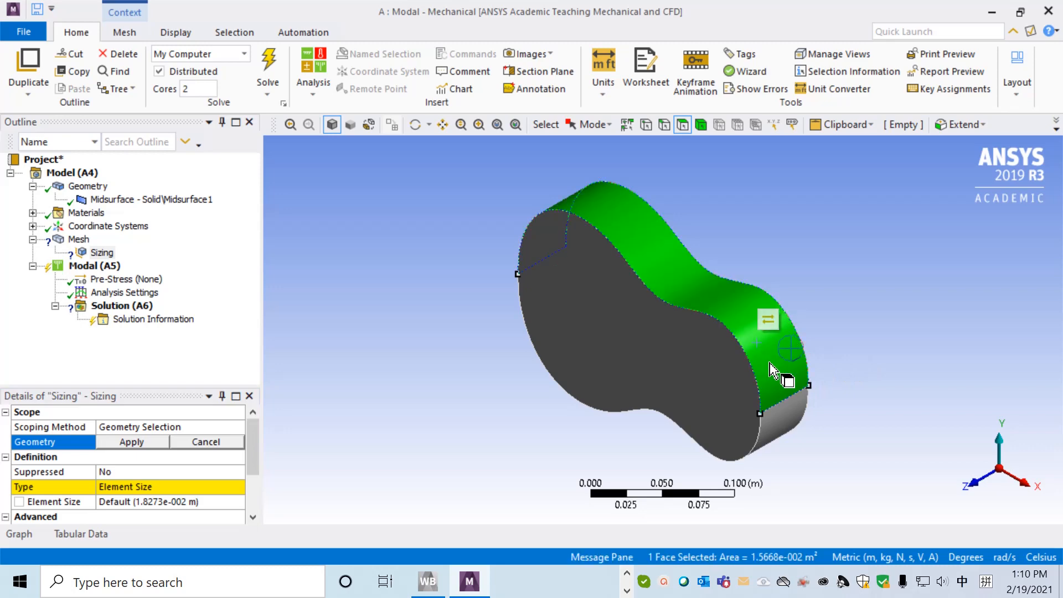
{"action": "left_click", "coordinate": [702, 382], "text": "ctrl"}
{"action": "left_click", "coordinate": [799, 430], "text": "ctrl"}
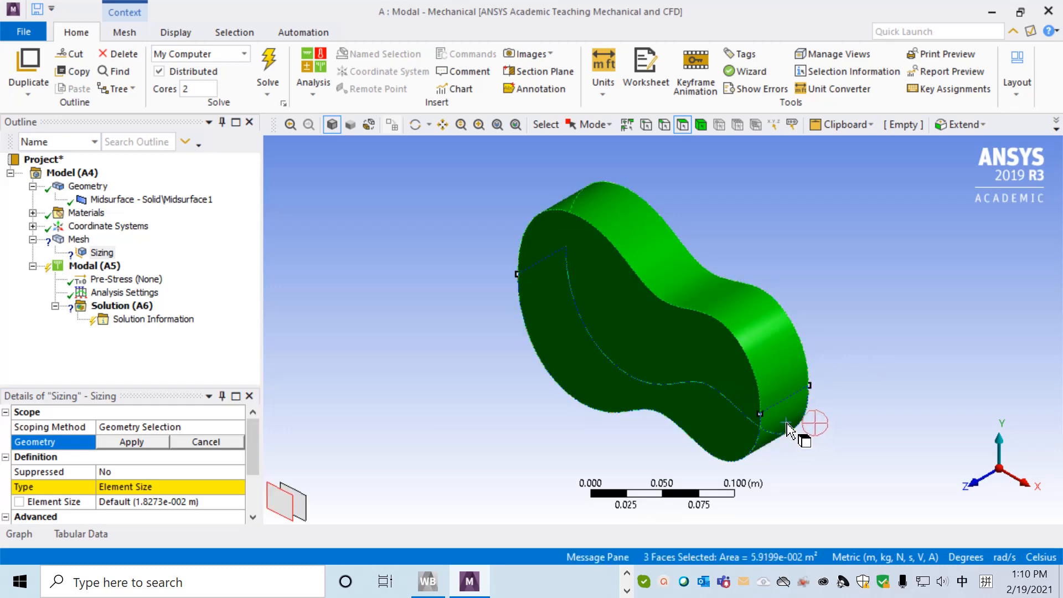
{"action": "middle_click_drag", "start_coordinate": [891, 368], "coordinate": [759, 417]}
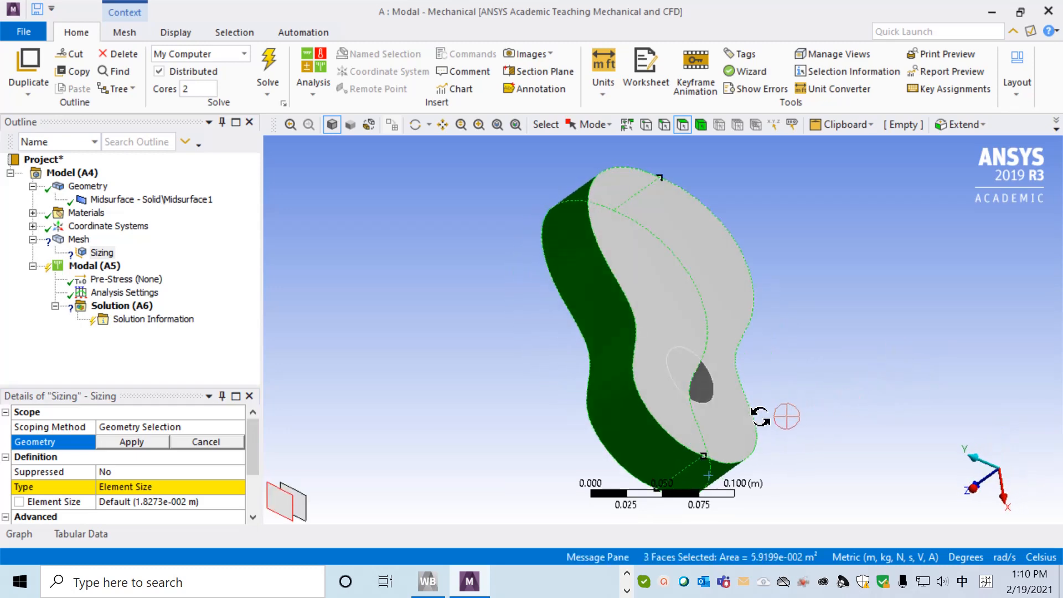
{"action": "left_click", "coordinate": [692, 308], "text": "ctrl"}
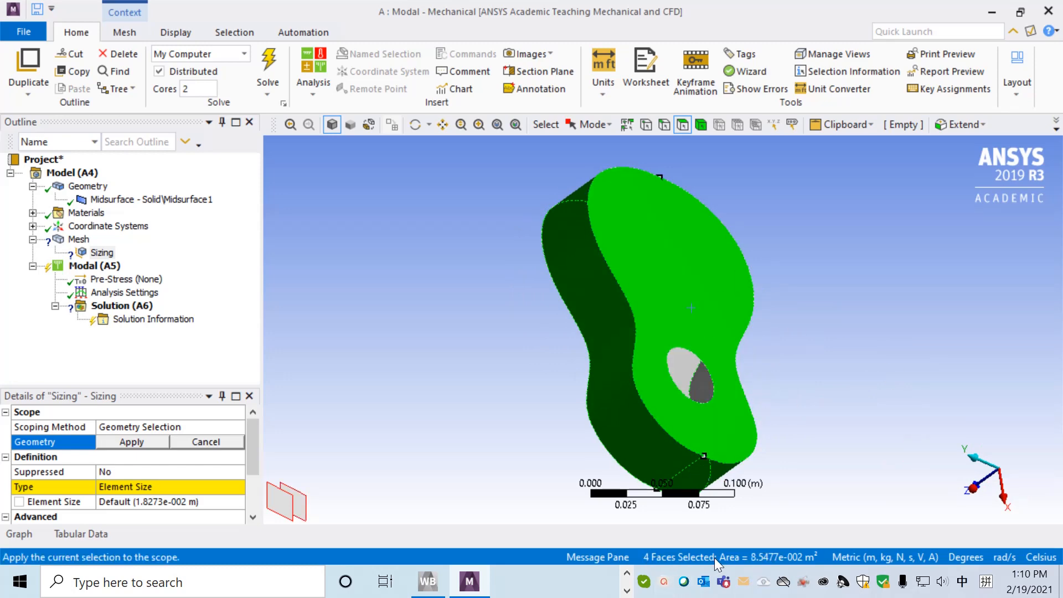
{"action": "left_click", "coordinate": [141, 441]}
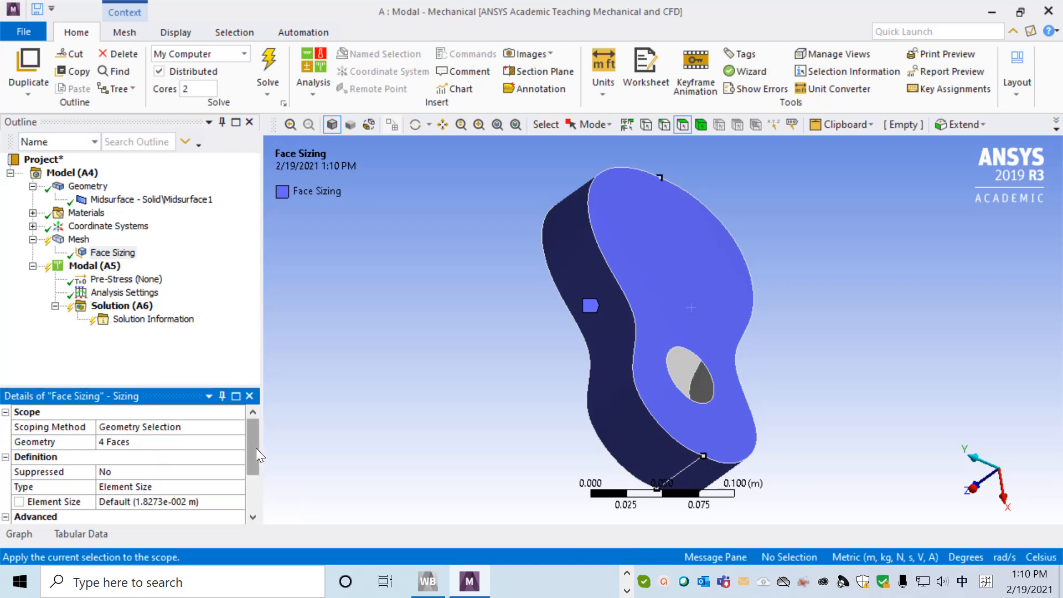
Set the element size of the face sizing to 0.005 m.
{"action": "scroll", "coordinate": [164, 464], "scroll_direction": "down", "scroll_amount": 2}
{"action": "scroll", "coordinate": [166, 465], "scroll_direction": "up", "scroll_amount": 1}
{"action": "left_click", "coordinate": [172, 457]}
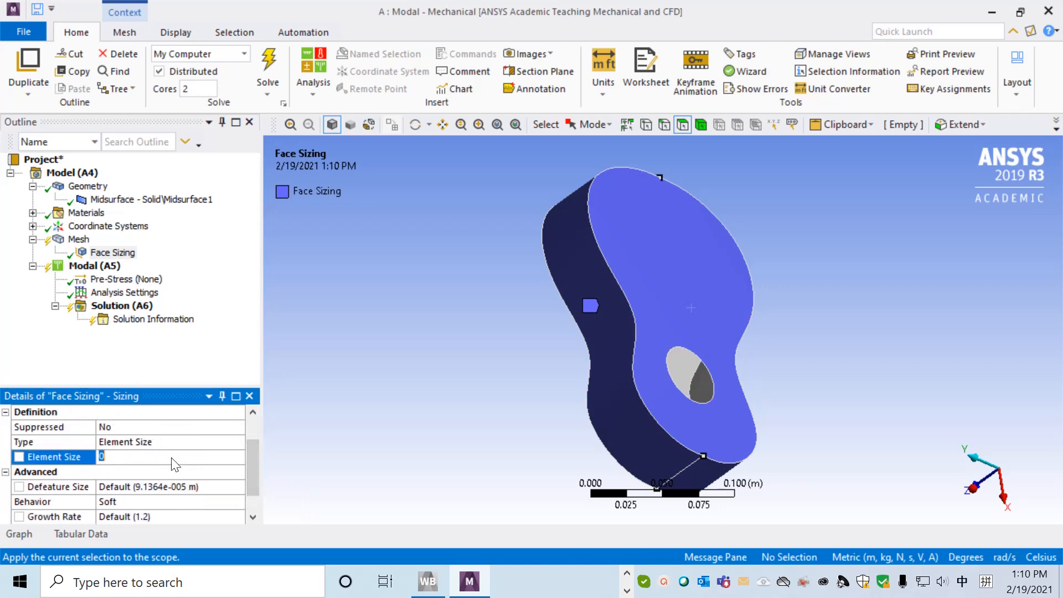
{"action": "type", "text": "0.00"}
{"action": "key", "text": "Return"}
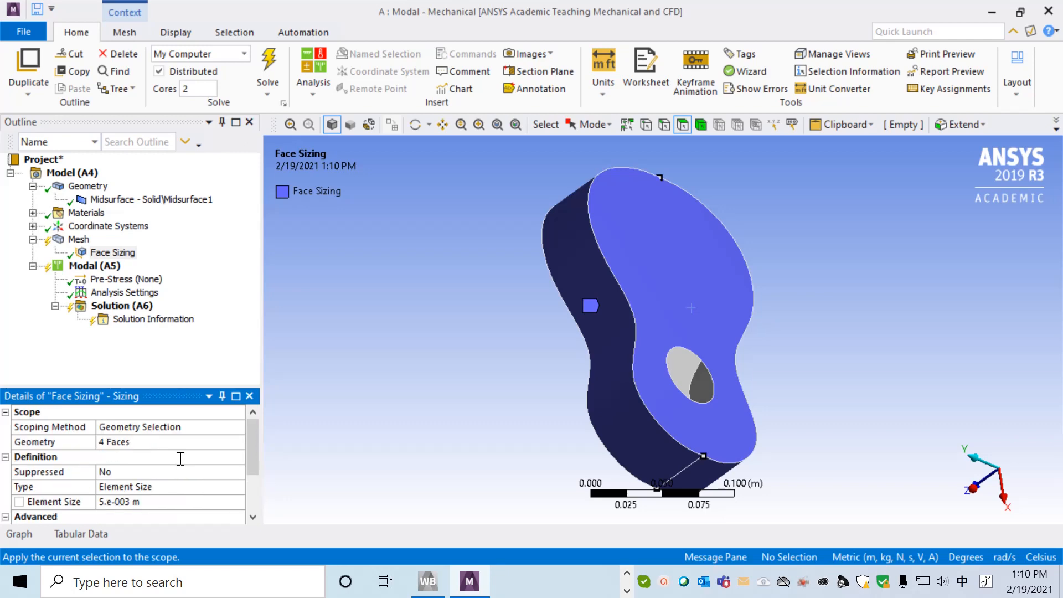
Generate the mesh of the guitar body and view it from the side with the circular hole.
{"action": "left_click", "coordinate": [74, 244]}
{"action": "right_click", "coordinate": [74, 244]}
{"action": "left_click", "coordinate": [131, 293]}
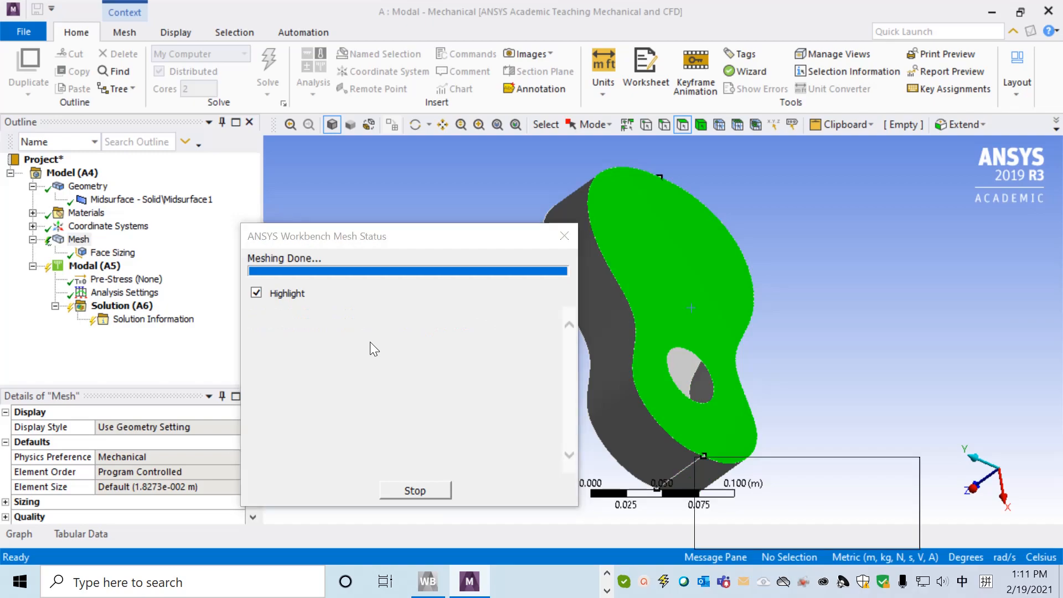
{"action": "middle_click_drag", "start_coordinate": [550, 418], "coordinate": [922, 344]}
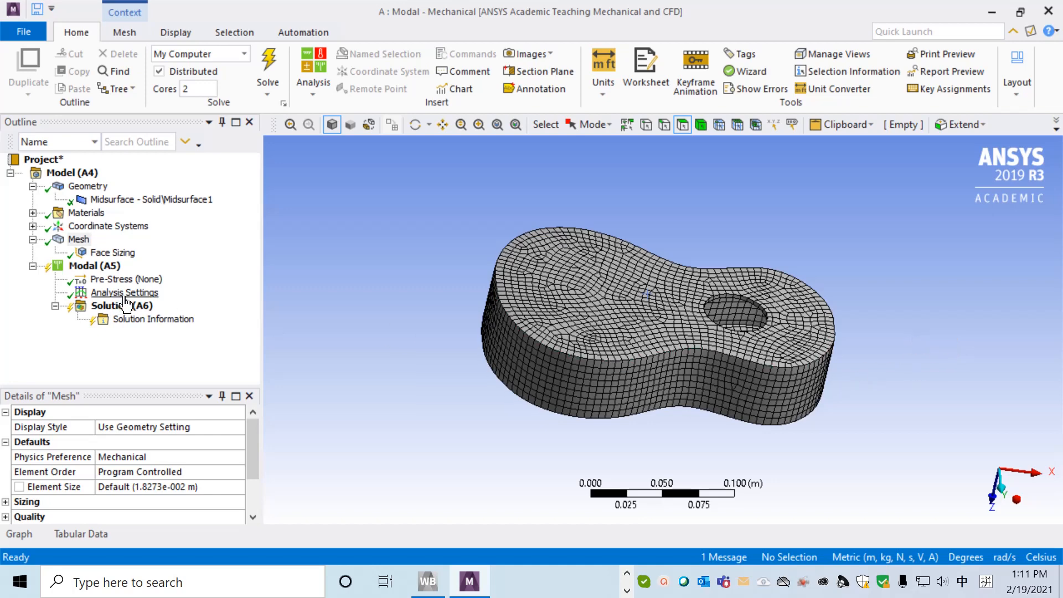
Add a fixed support to the modal analysis on the closed face opposite the circular hole.
{"action": "left_click", "coordinate": [111, 268]}
{"action": "right_click", "coordinate": [111, 268]}
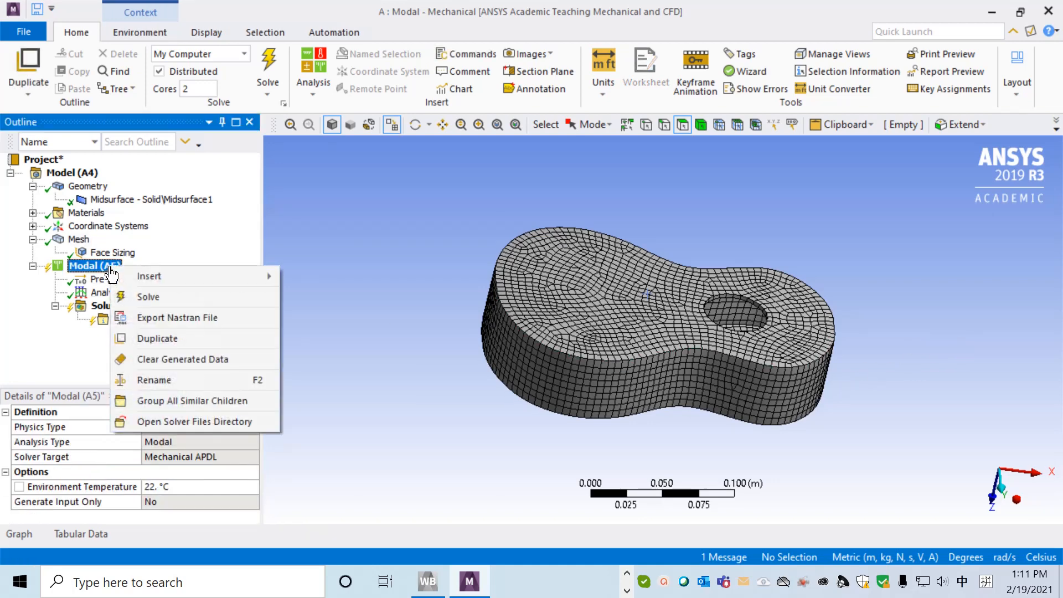
{"action": "mouse_move", "coordinate": [237, 277]}
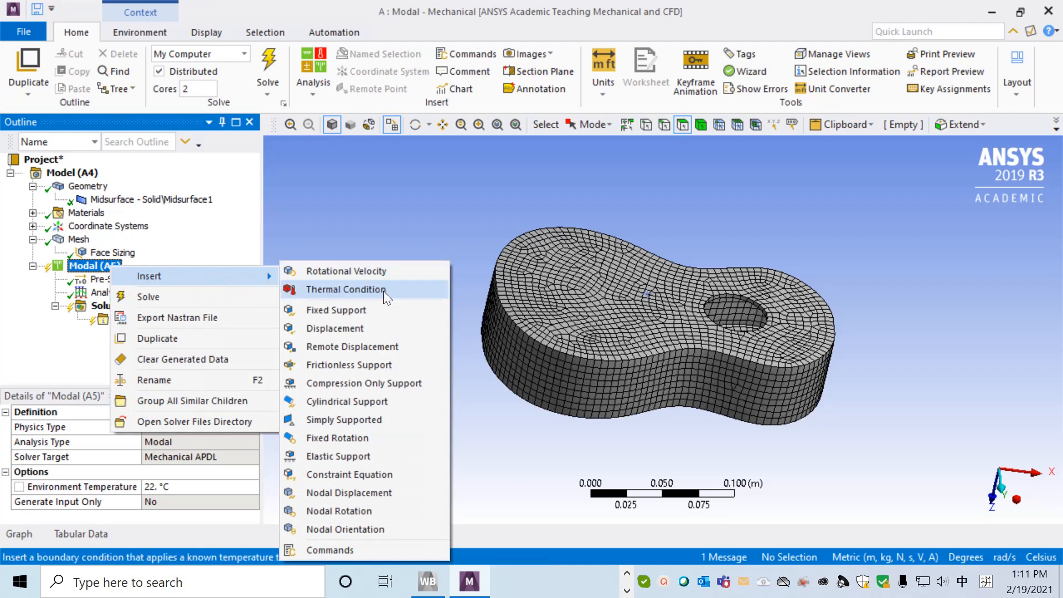
{"action": "left_click", "coordinate": [357, 313]}
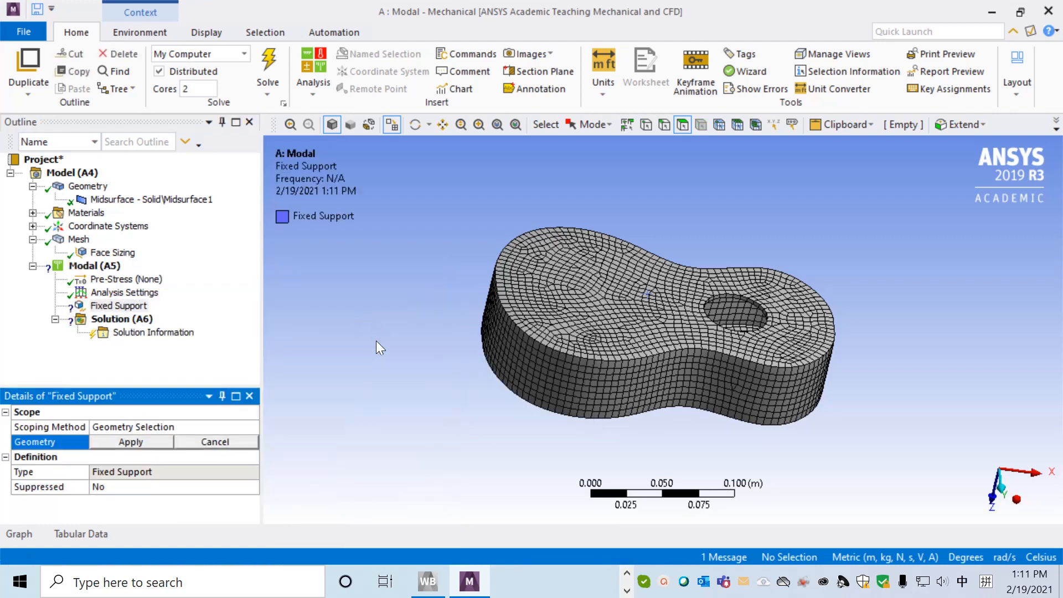
{"action": "middle_click_drag", "start_coordinate": [454, 384], "coordinate": [501, 285]}
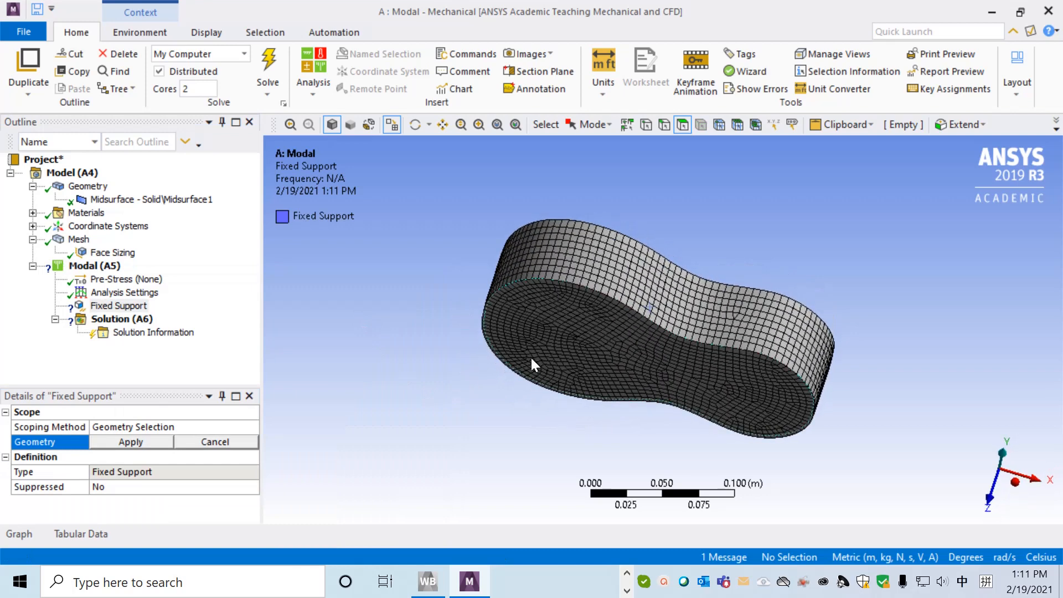
{"action": "left_click", "coordinate": [565, 349]}
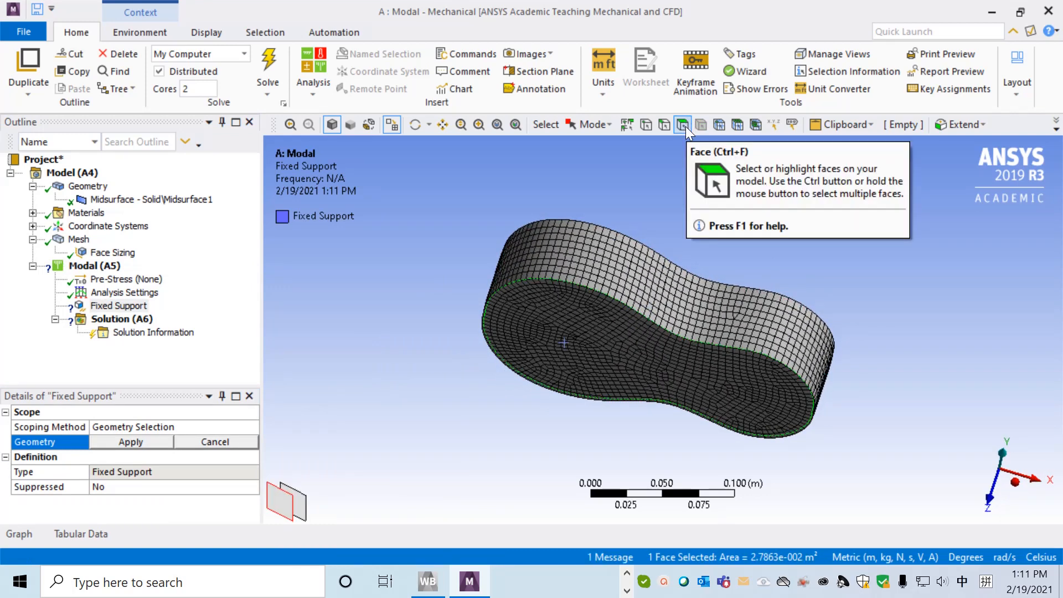
{"action": "left_click", "coordinate": [123, 443]}
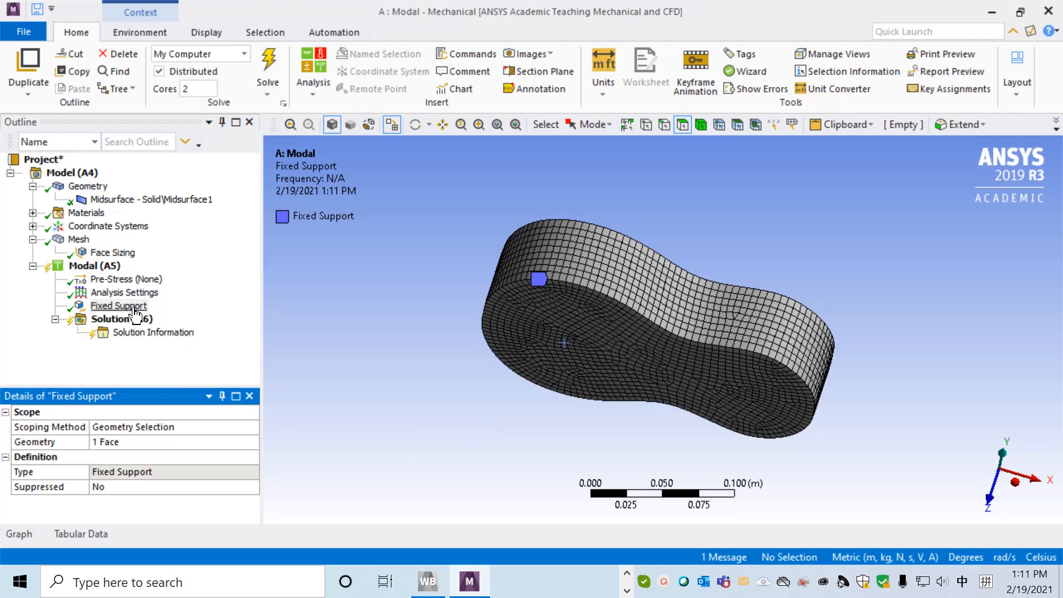
Set the maximum number of modes to find to 10 in the analysis settings.
{"action": "left_click", "coordinate": [125, 292]}
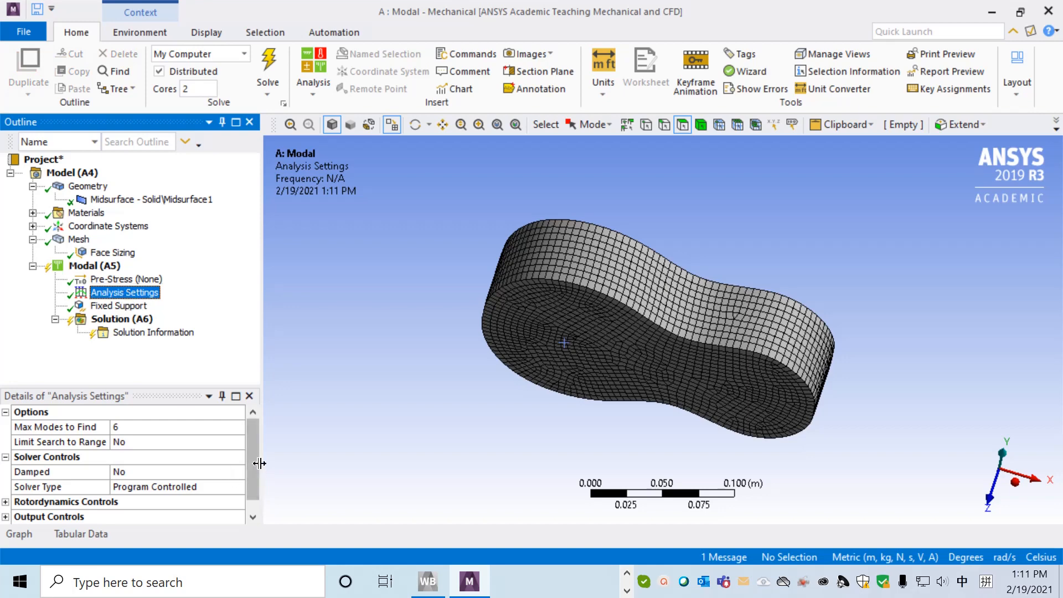
{"action": "left_click", "coordinate": [161, 427]}
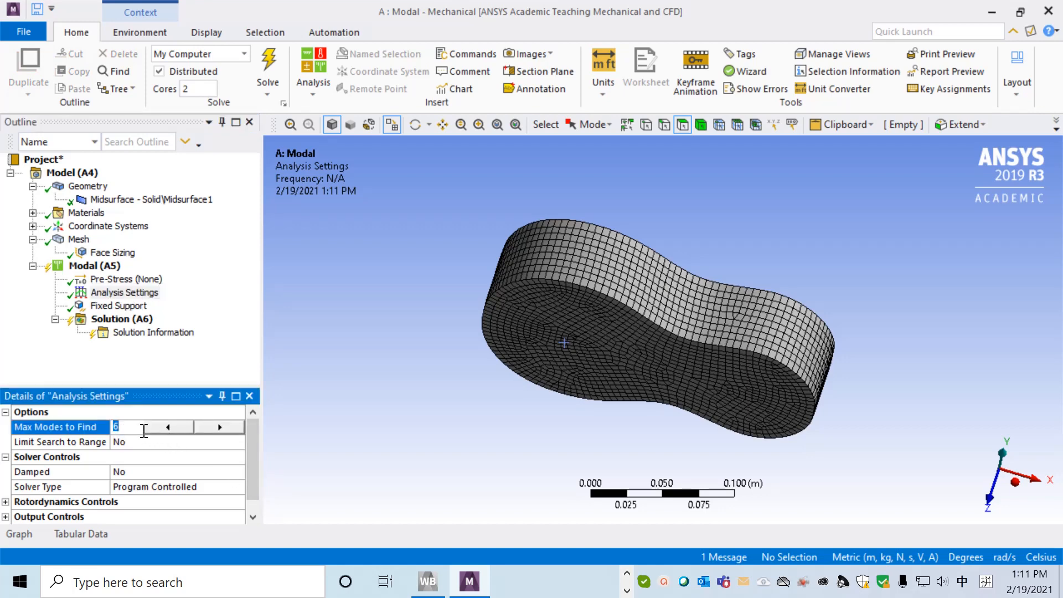
{"action": "left_click", "coordinate": [219, 428]}
{"action": "left_click", "coordinate": [220, 427]}
{"action": "left_click", "coordinate": [220, 429]}
{"action": "left_click", "coordinate": [220, 429]}
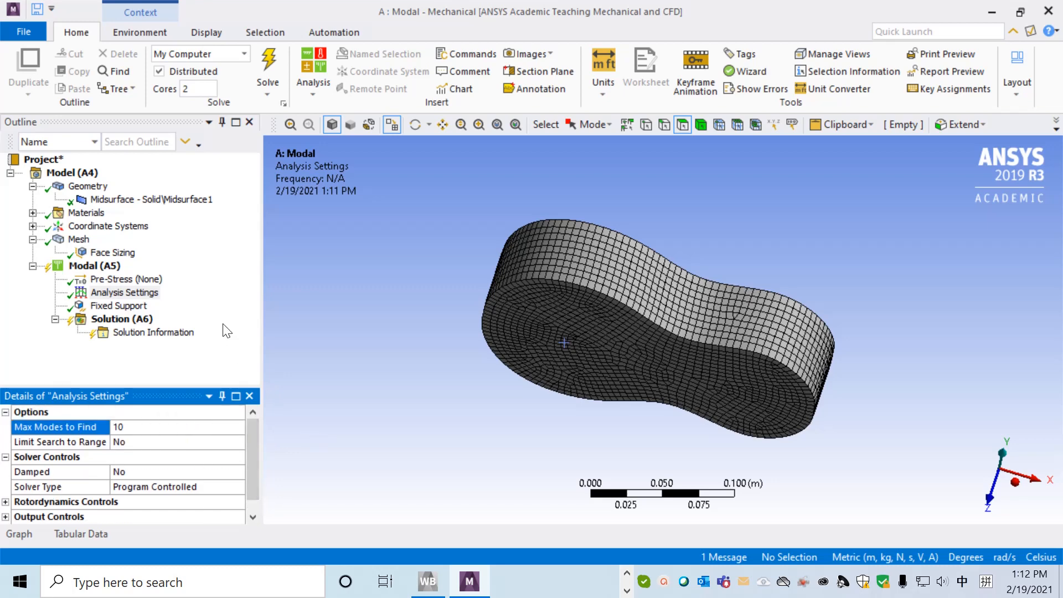
Add a total deformation result for mode 1 to the solution.
{"action": "left_click", "coordinate": [124, 320]}
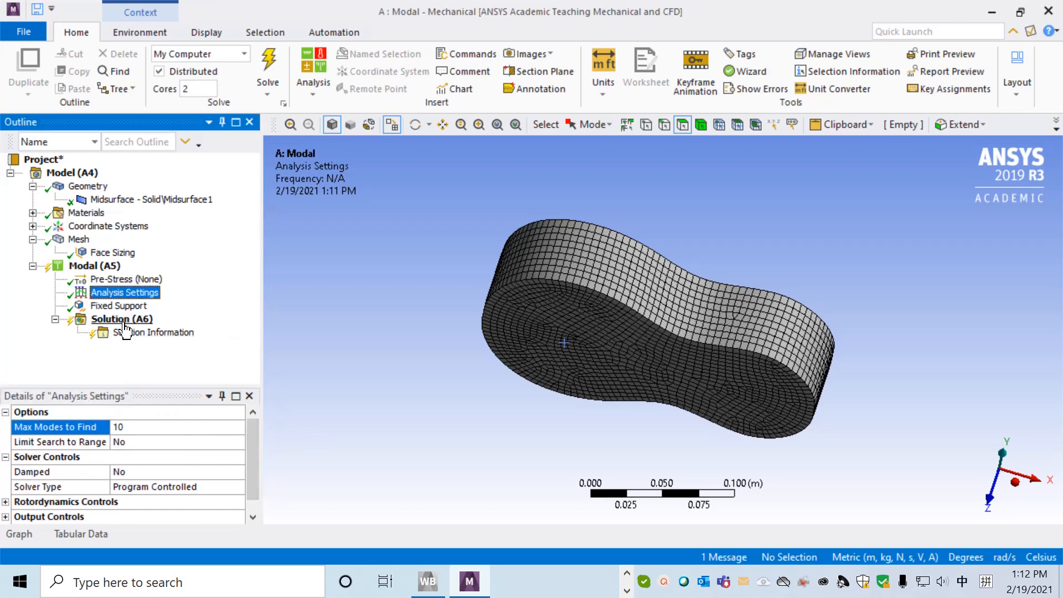
{"action": "right_click", "coordinate": [126, 324]}
{"action": "mouse_move", "coordinate": [209, 331]}
{"action": "mouse_move", "coordinate": [398, 334]}
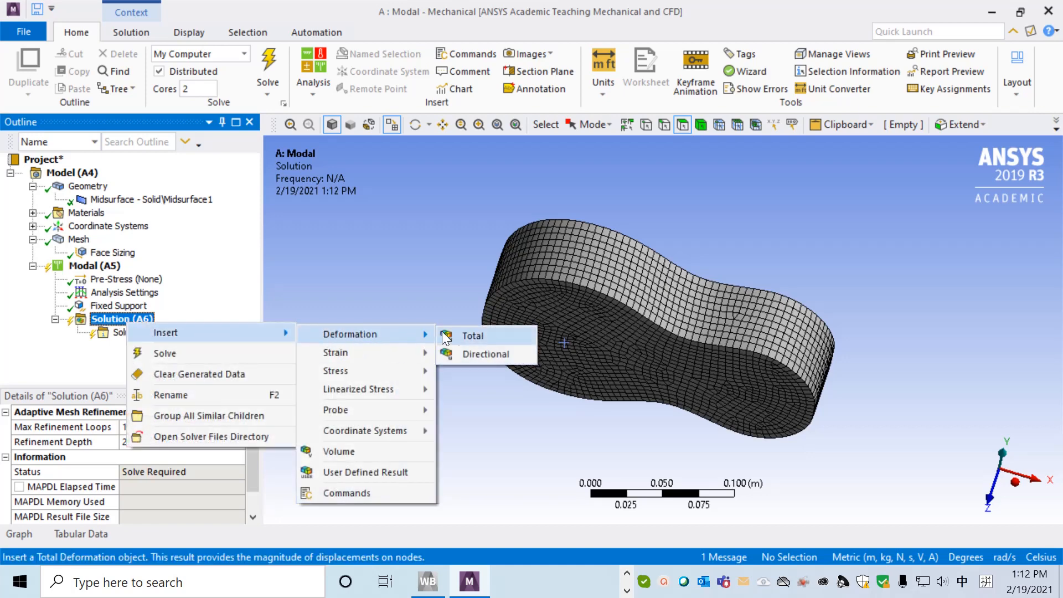
{"action": "left_click", "coordinate": [470, 335]}
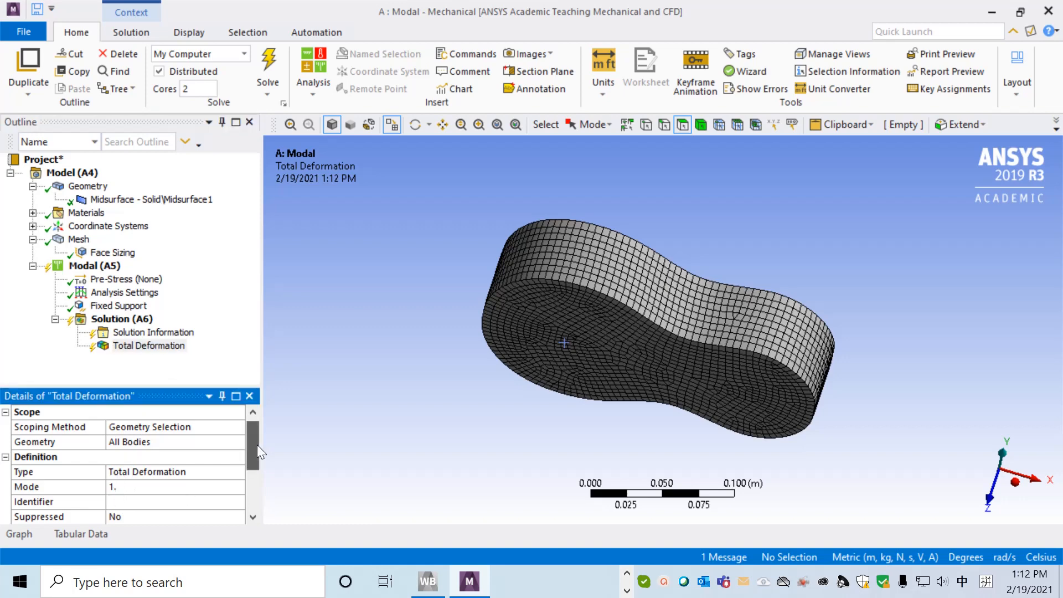
{"action": "left_click", "coordinate": [130, 487]}
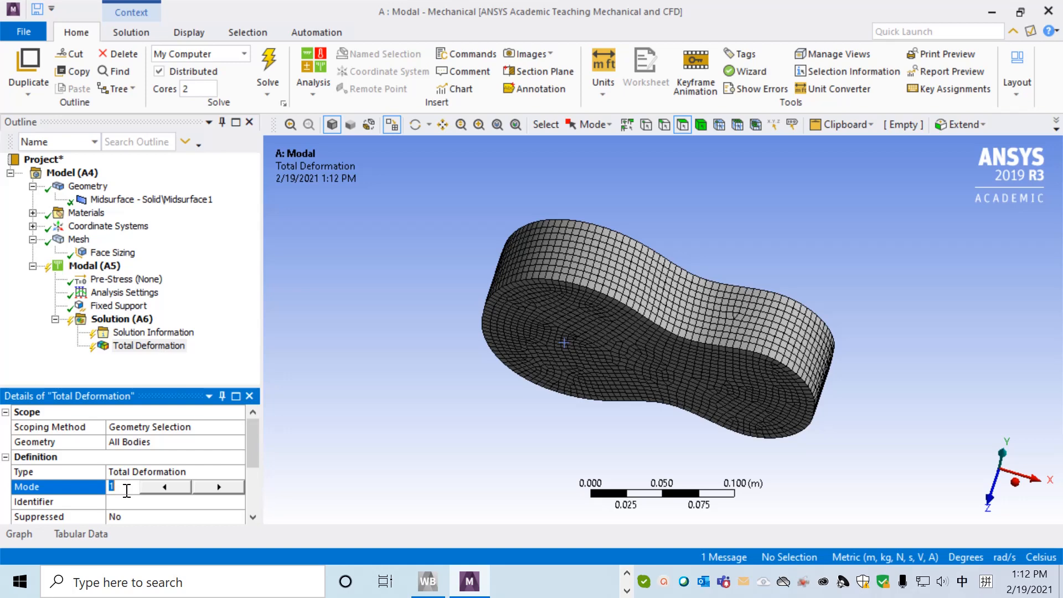
Add a second total deformation result to the solution.
{"action": "left_click", "coordinate": [119, 320]}
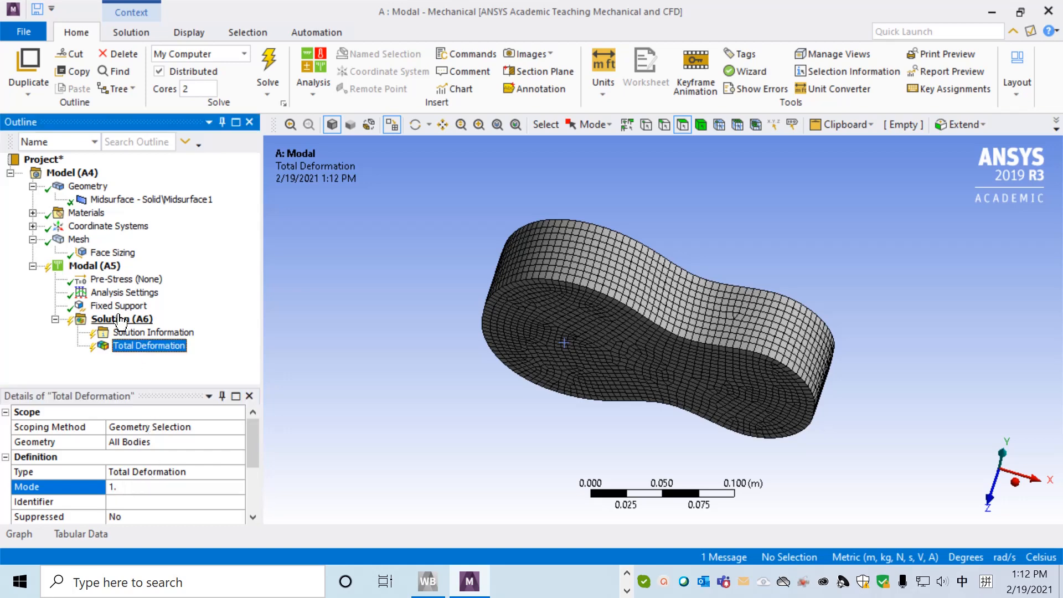
{"action": "right_click", "coordinate": [143, 328]}
{"action": "mouse_move", "coordinate": [243, 331]}
{"action": "mouse_move", "coordinate": [366, 330]}
{"action": "left_click", "coordinate": [477, 324]}
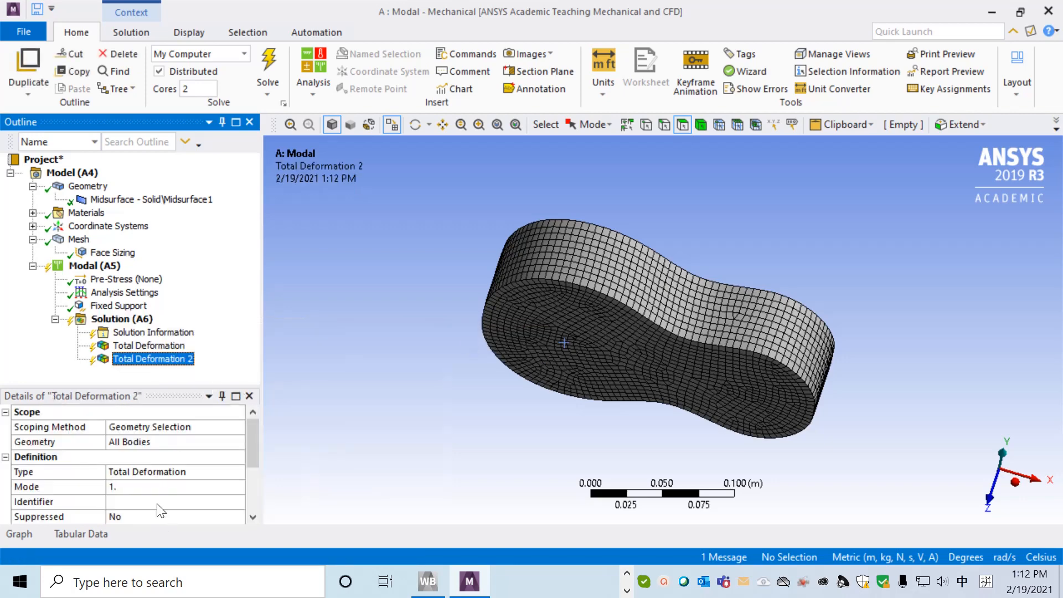
Set the second total deformation result to mode 2 and add a third total deformation result for mode 3.
{"action": "left_click", "coordinate": [146, 491]}
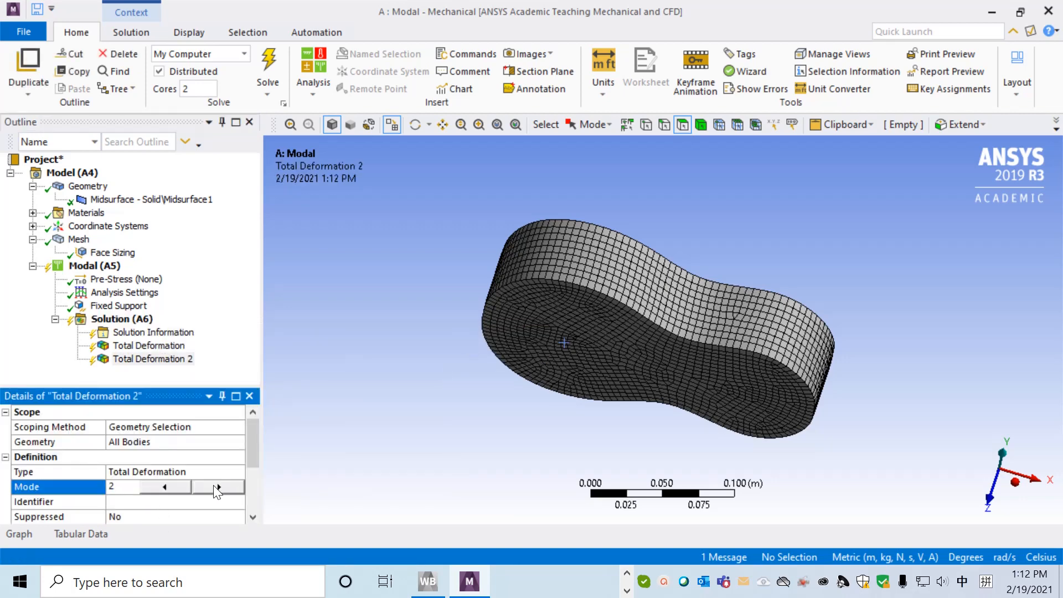
{"action": "left_click", "coordinate": [133, 323]}
{"action": "right_click", "coordinate": [134, 322]}
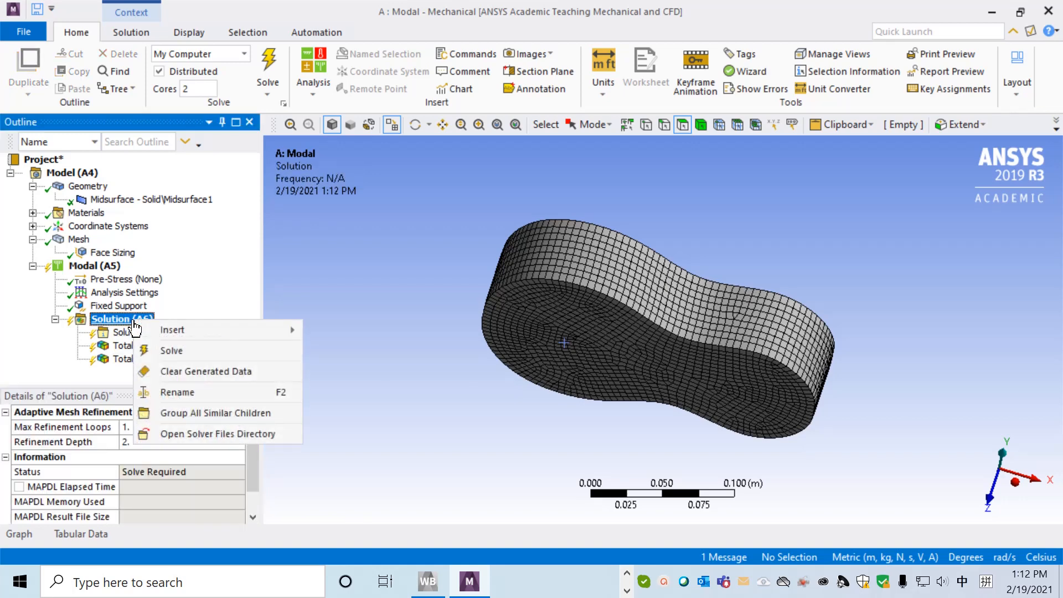
{"action": "mouse_move", "coordinate": [440, 335]}
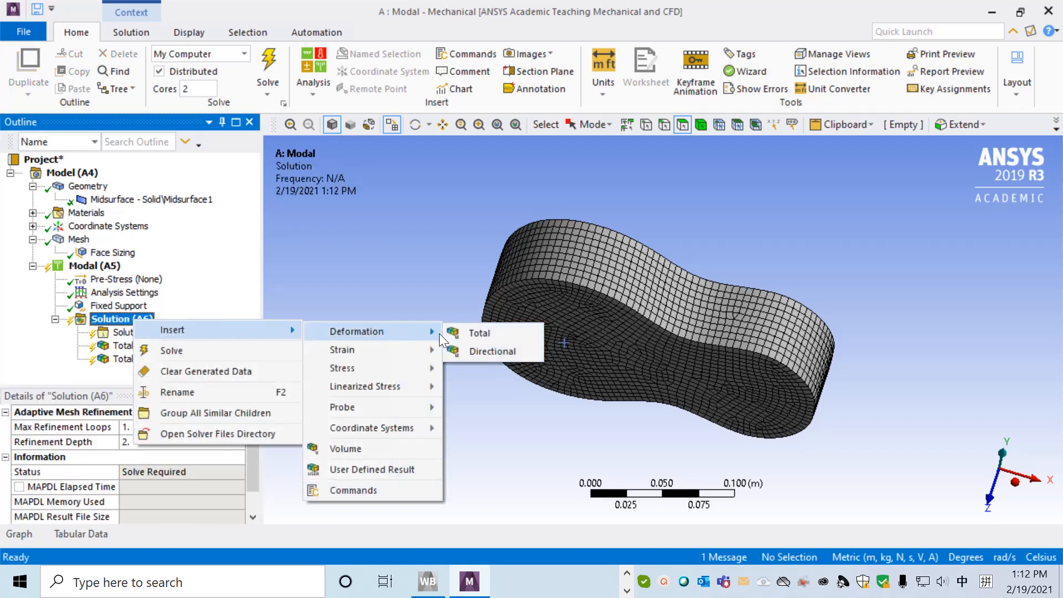
{"action": "left_click", "coordinate": [473, 335]}
{"action": "left_click", "coordinate": [211, 487]}
{"action": "left_click", "coordinate": [221, 486]}
{"action": "left_click", "coordinate": [230, 353]}
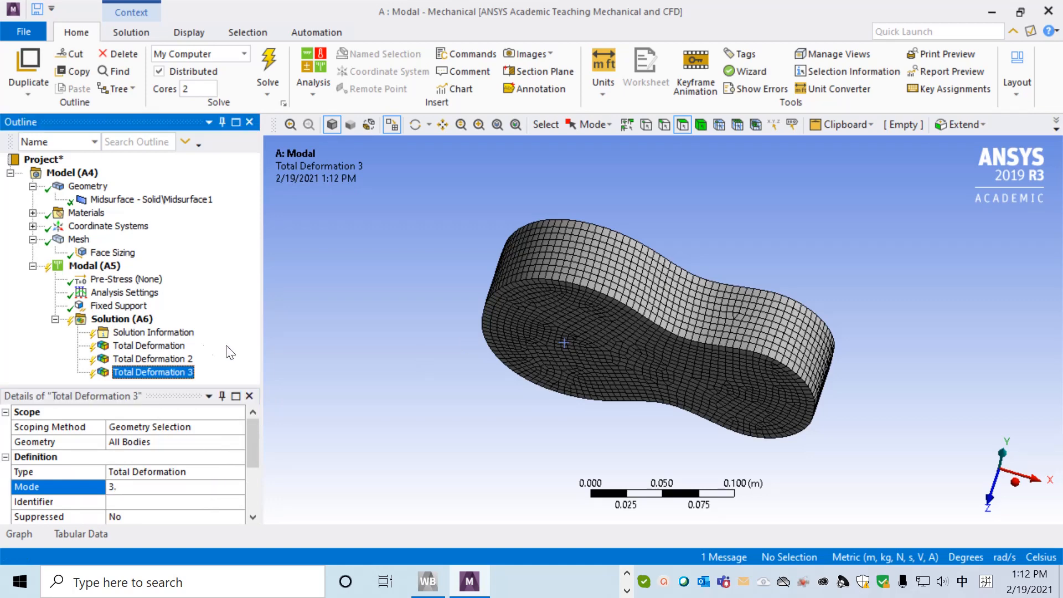
Add a fourth total deformation result to the solution and set its mode to 5.
{"action": "right_click", "coordinate": [132, 320]}
{"action": "mouse_move", "coordinate": [183, 328]}
{"action": "mouse_move", "coordinate": [433, 330]}
{"action": "left_click", "coordinate": [474, 330]}
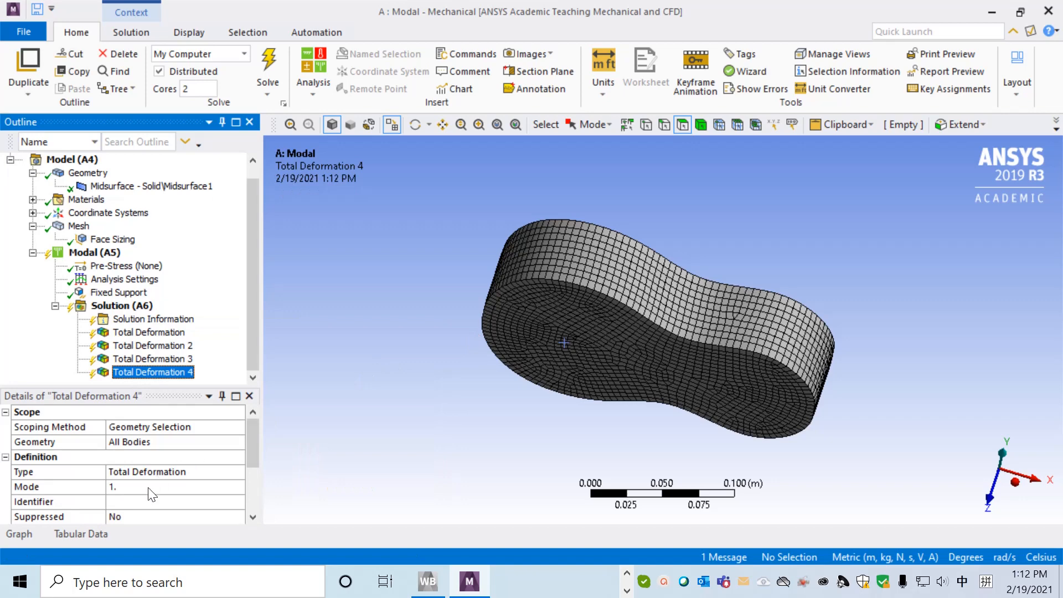
{"action": "left_click", "coordinate": [149, 488]}
{"action": "left_click", "coordinate": [216, 486]}
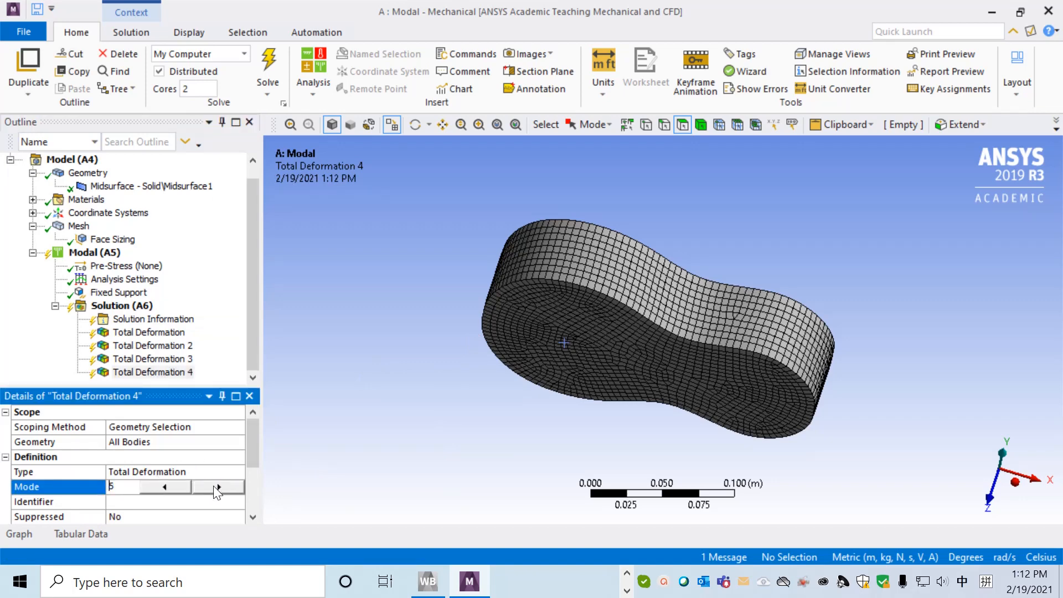
{"action": "left_click", "coordinate": [248, 344]}
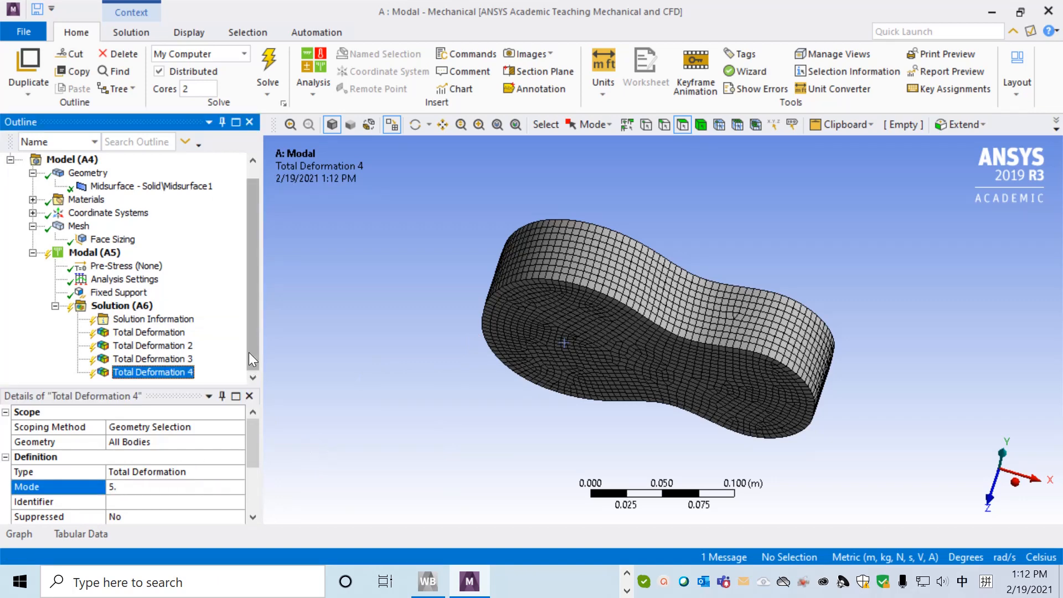
Add a fifth total deformation result to the solution and set its mode to 5.
{"action": "right_click", "coordinate": [128, 310]}
{"action": "mouse_move", "coordinate": [178, 326]}
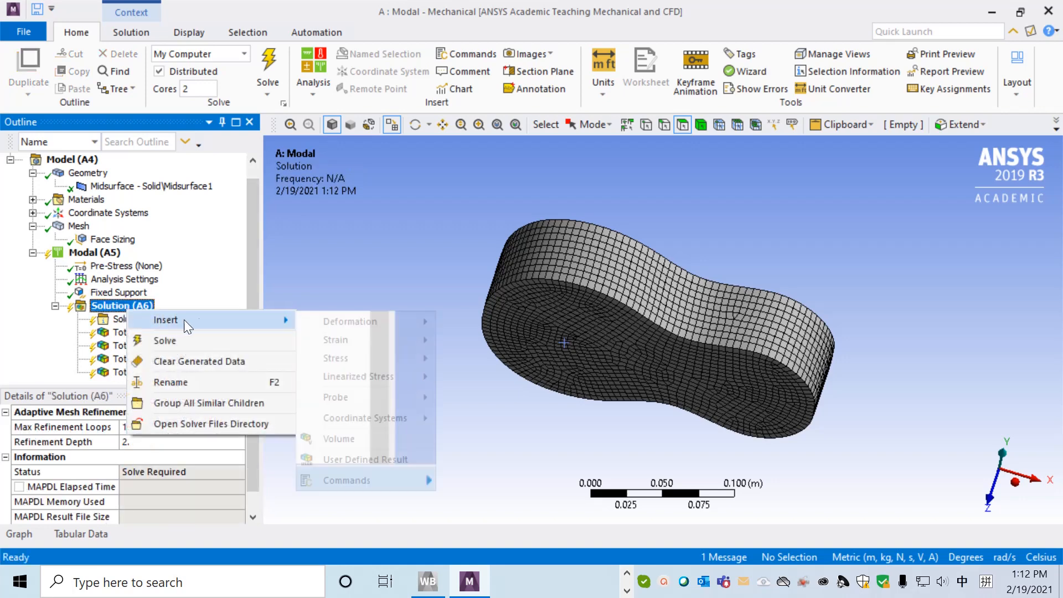
{"action": "mouse_move", "coordinate": [418, 327]}
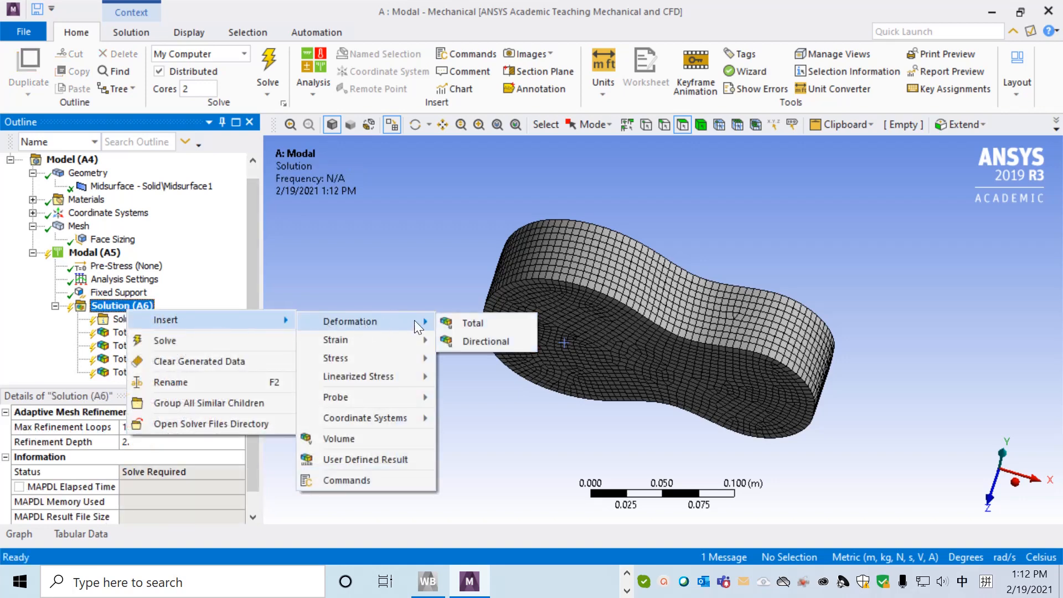
{"action": "left_click", "coordinate": [480, 324]}
{"action": "left_click", "coordinate": [196, 487]}
{"action": "left_click", "coordinate": [213, 486]}
{"action": "left_click", "coordinate": [213, 486]}
{"action": "left_click", "coordinate": [213, 486]}
{"action": "left_click", "coordinate": [214, 486]}
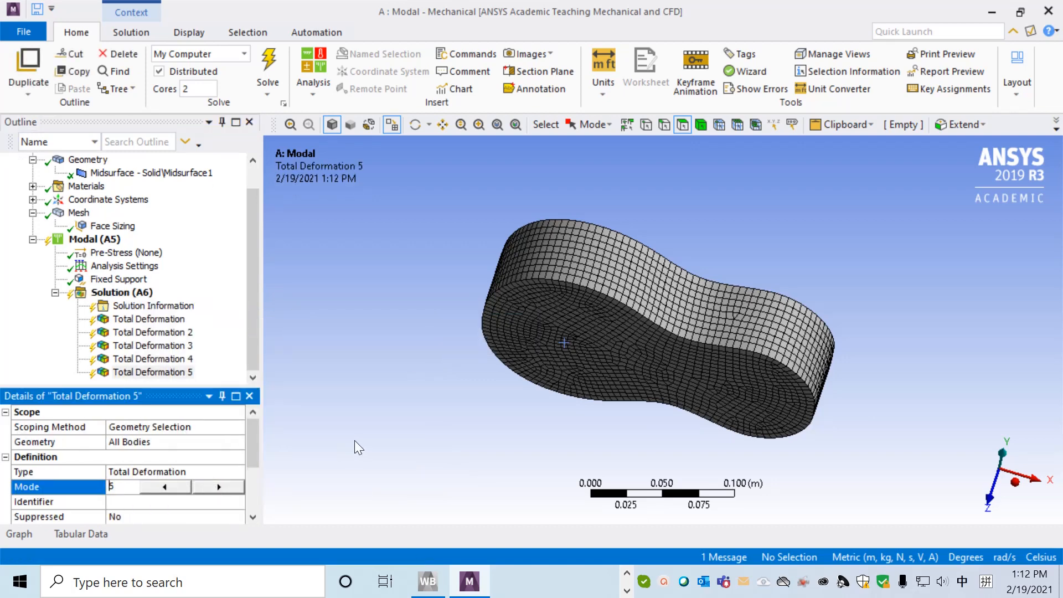
{"action": "left_click", "coordinate": [253, 354]}
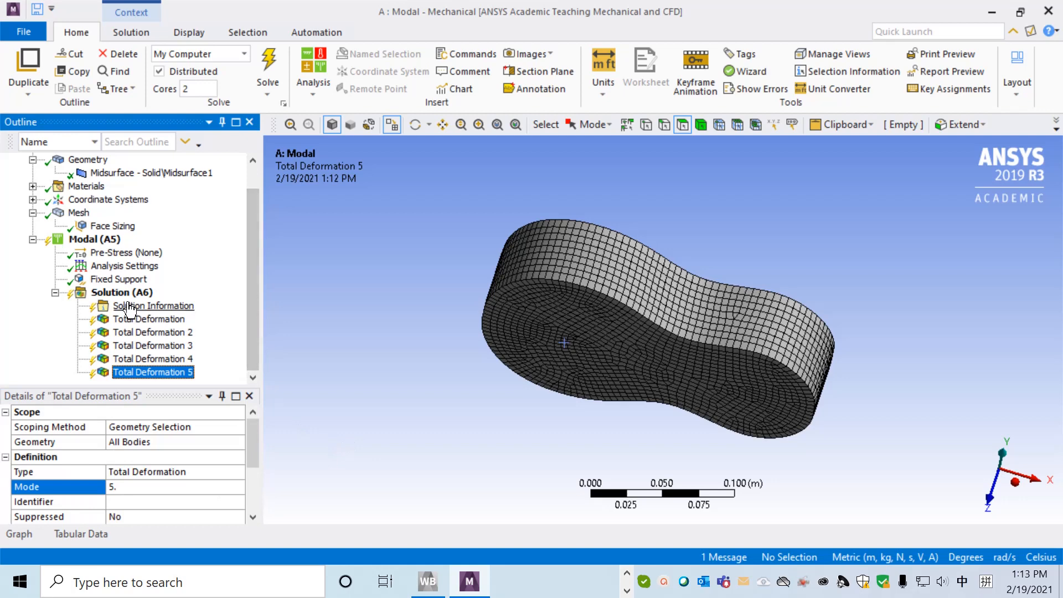
Solve the modal analysis and display the mode 1 total deformation facing the side with the circular hole.
{"action": "right_click", "coordinate": [154, 292]}
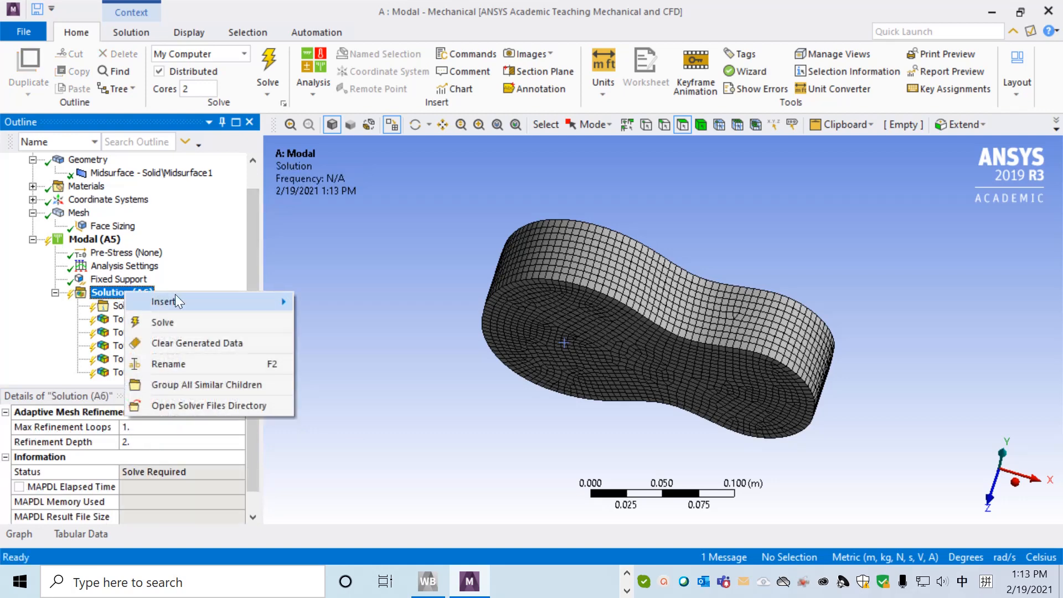
{"action": "left_click", "coordinate": [178, 320]}
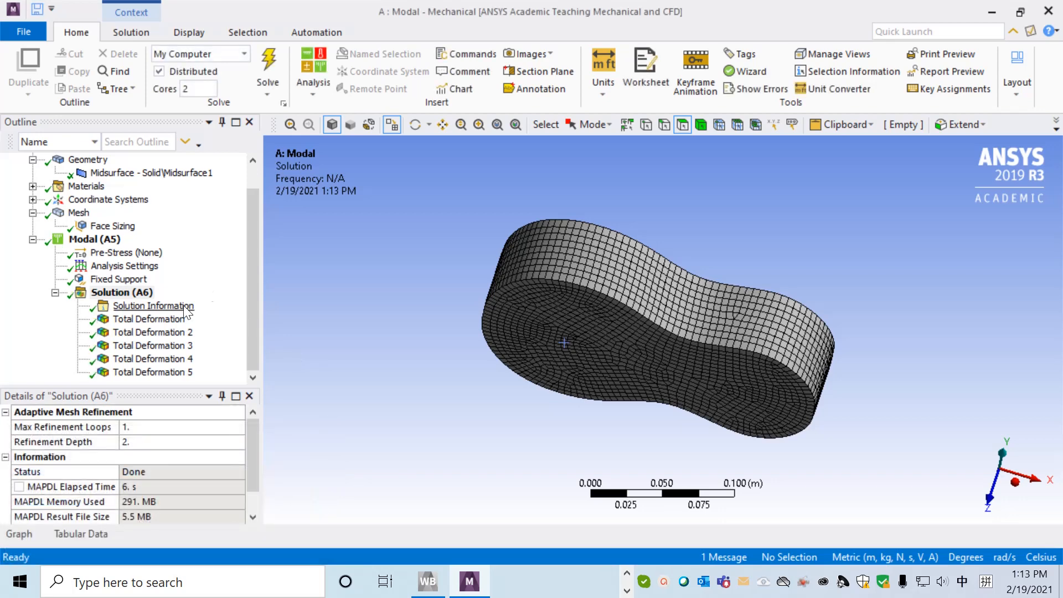
{"action": "left_click", "coordinate": [162, 321]}
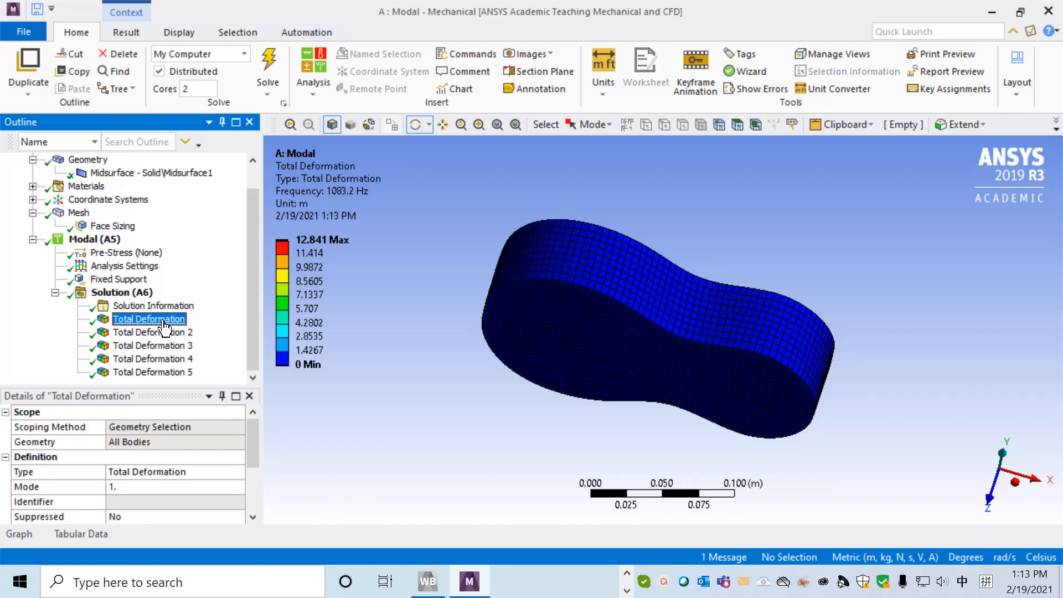
{"action": "left_click_drag", "start_coordinate": [401, 310], "coordinate": [329, 402]}
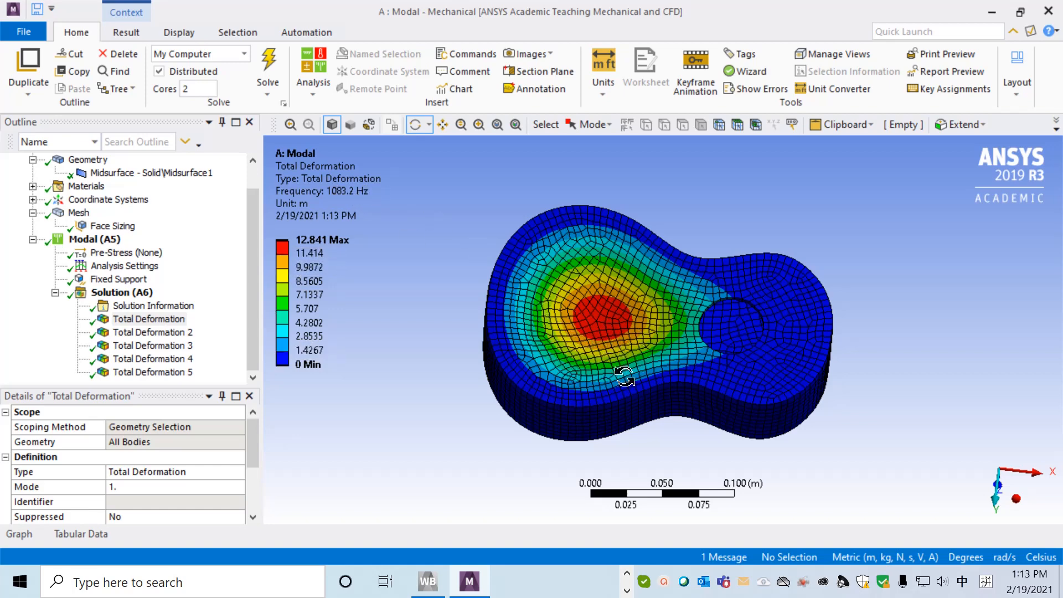
{"action": "mouse_move", "coordinate": [517, 415]}
{"action": "left_mouse_down"}
{"action": "mouse_move", "coordinate": [529, 358]}
{"action": "mouse_move", "coordinate": [536, 409]}
{"action": "left_mouse_up"}
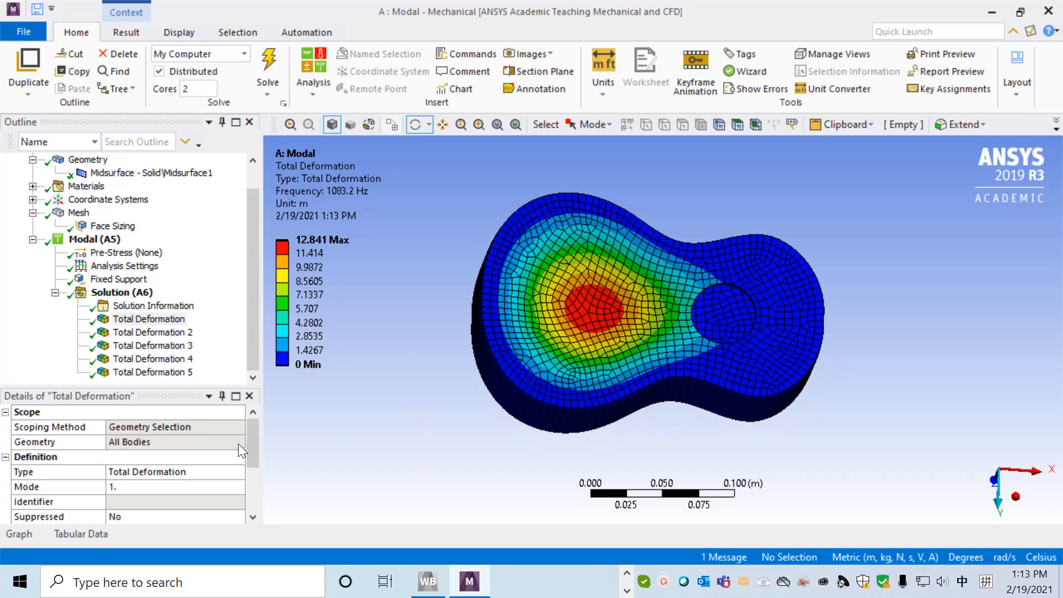
Display the contour plots of Total Deformation 2 through Total Deformation 5 one after another.
{"action": "left_click", "coordinate": [185, 333]}
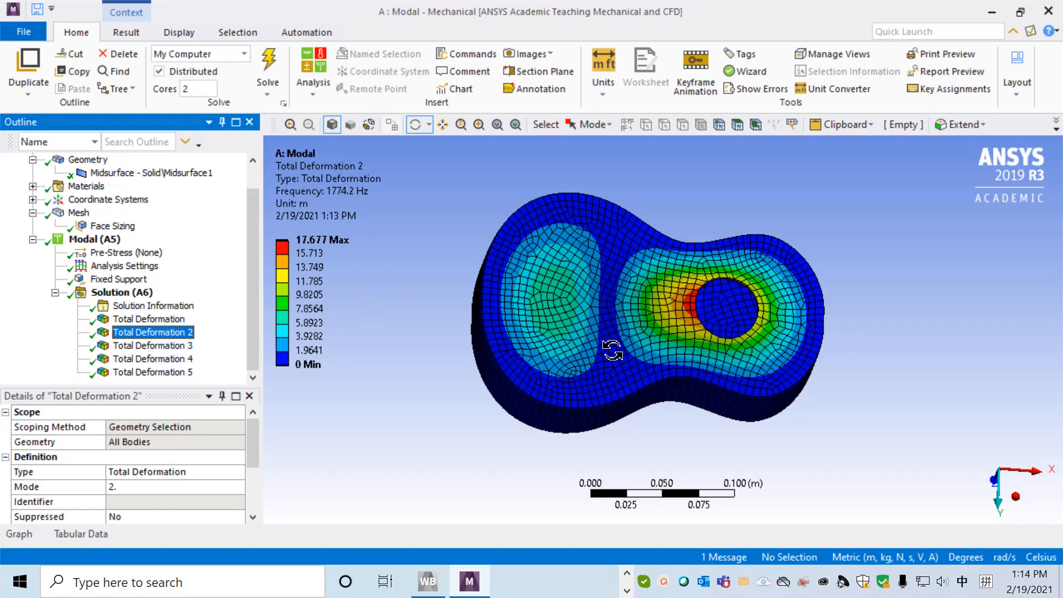
{"action": "left_click", "coordinate": [145, 348]}
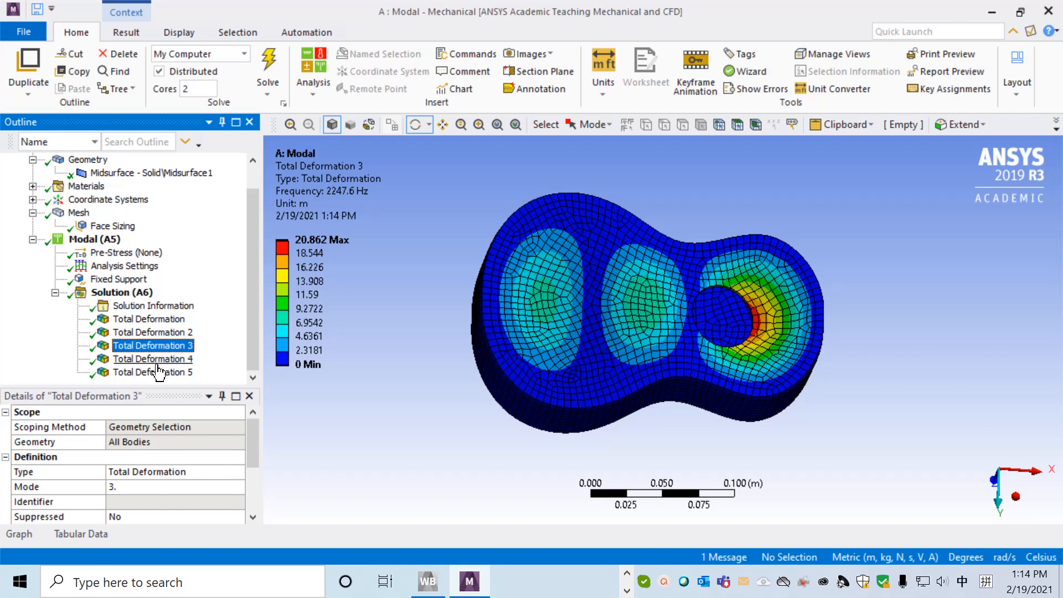
{"action": "left_click", "coordinate": [160, 360]}
{"action": "left_click", "coordinate": [168, 372]}
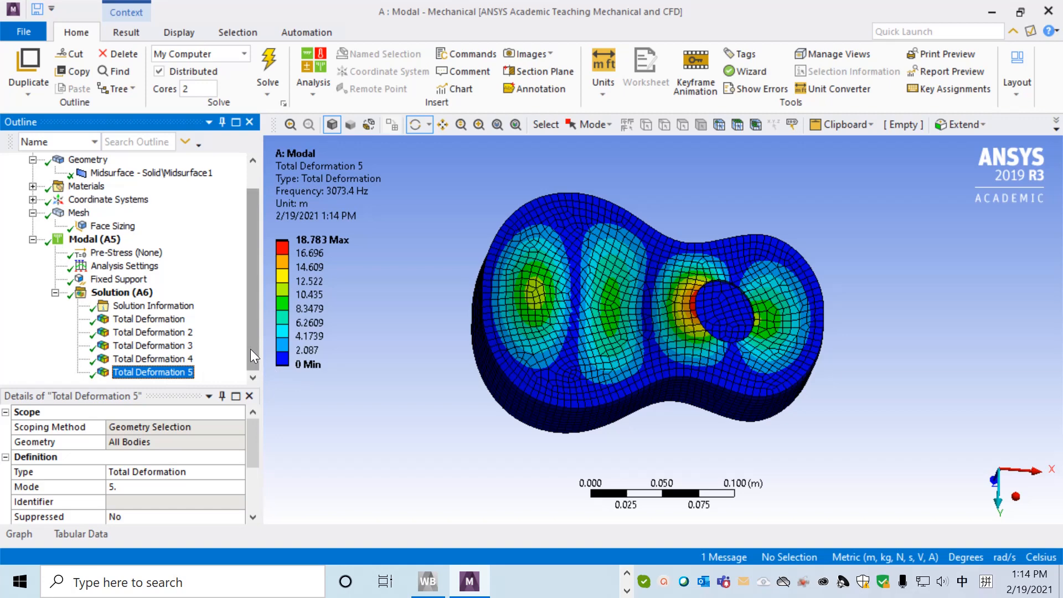
Review the natural frequencies as a table and as a graph, and play and stop the Total Deformation 5 animation.
{"action": "left_click", "coordinate": [82, 534]}
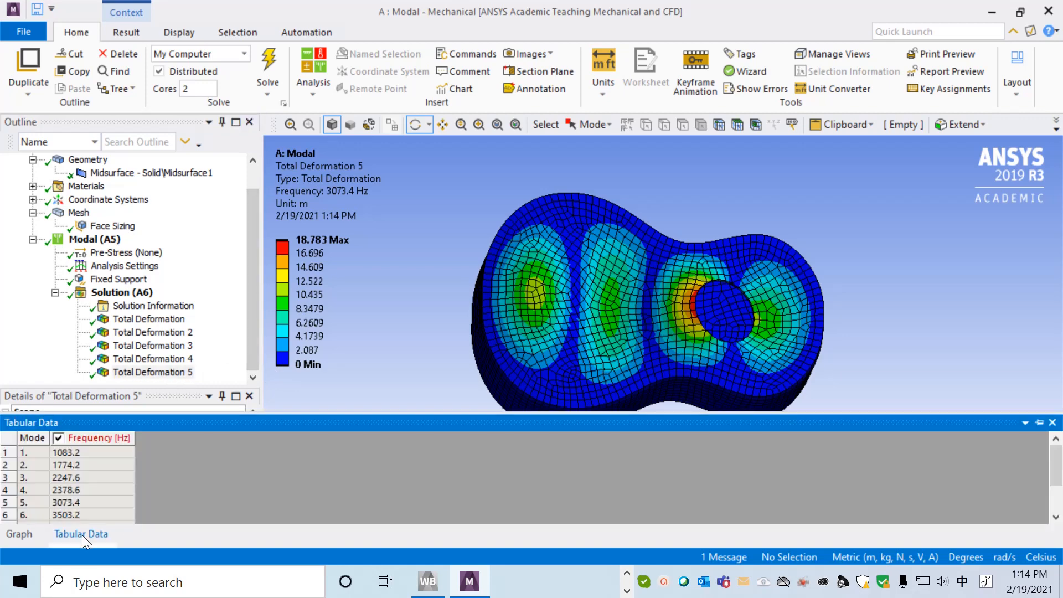
{"action": "left_click", "coordinate": [22, 532]}
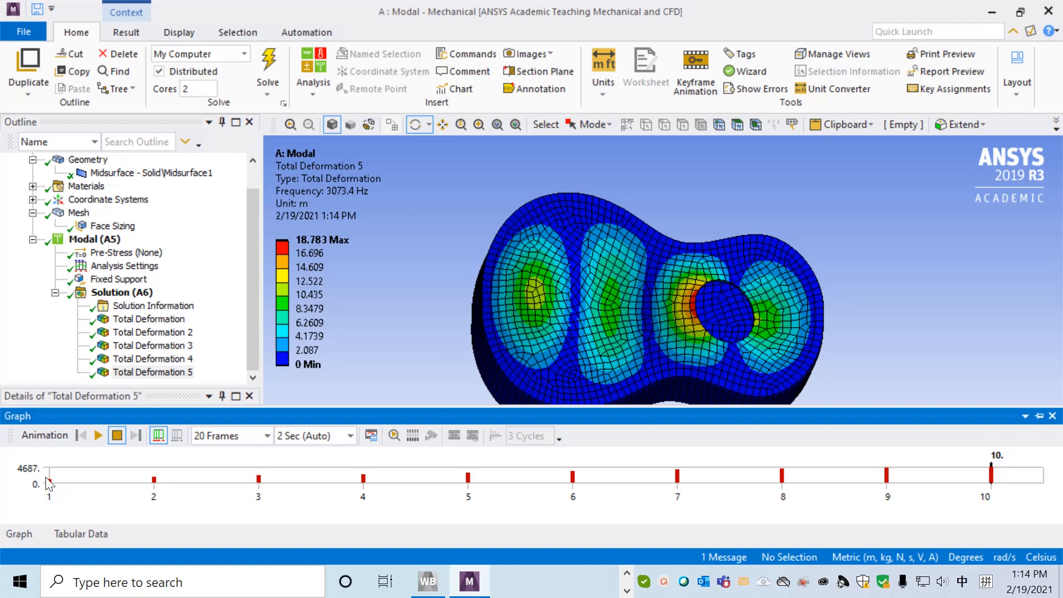
{"action": "left_click", "coordinate": [97, 437]}
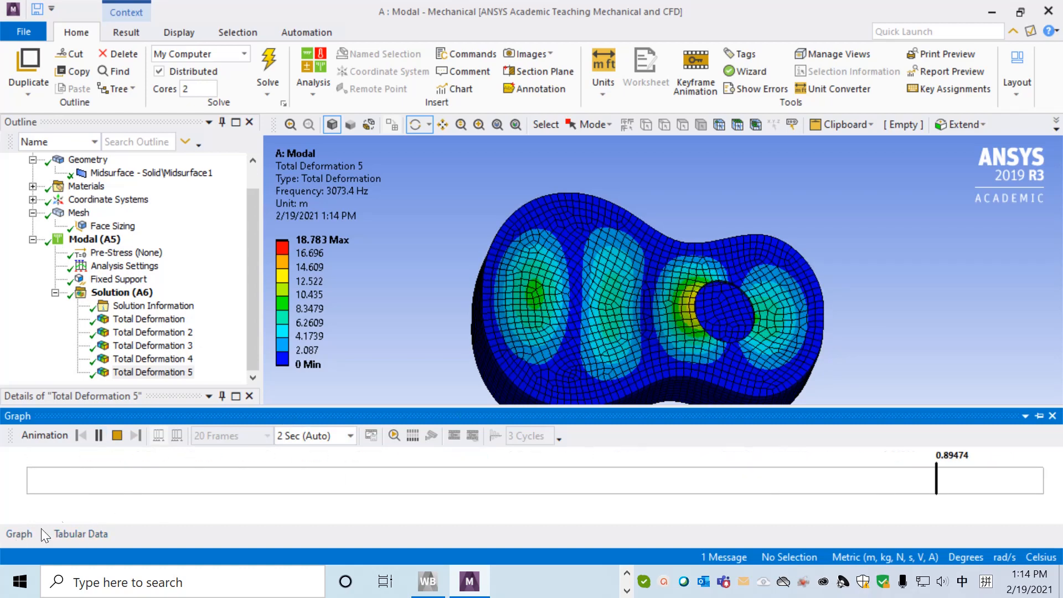
{"action": "left_click", "coordinate": [117, 436]}
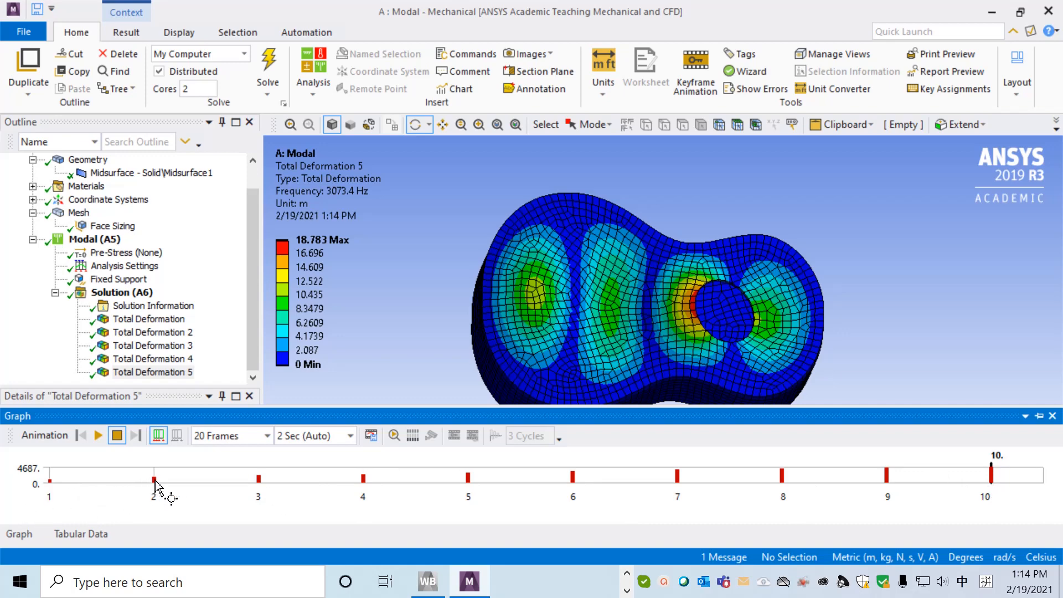
{"action": "left_click", "coordinate": [85, 534]}
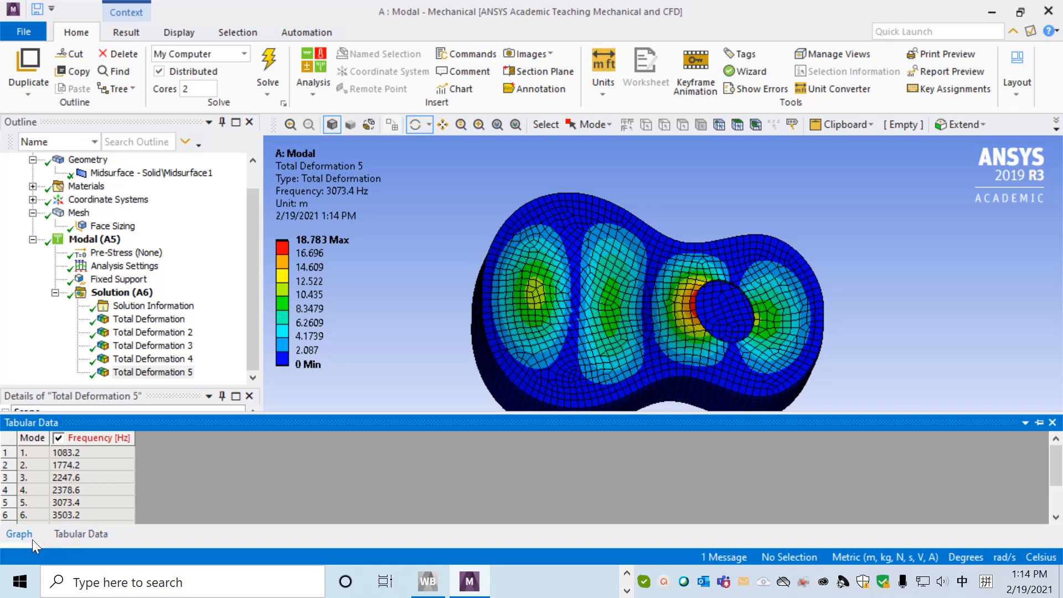
{"action": "left_click", "coordinate": [13, 534]}
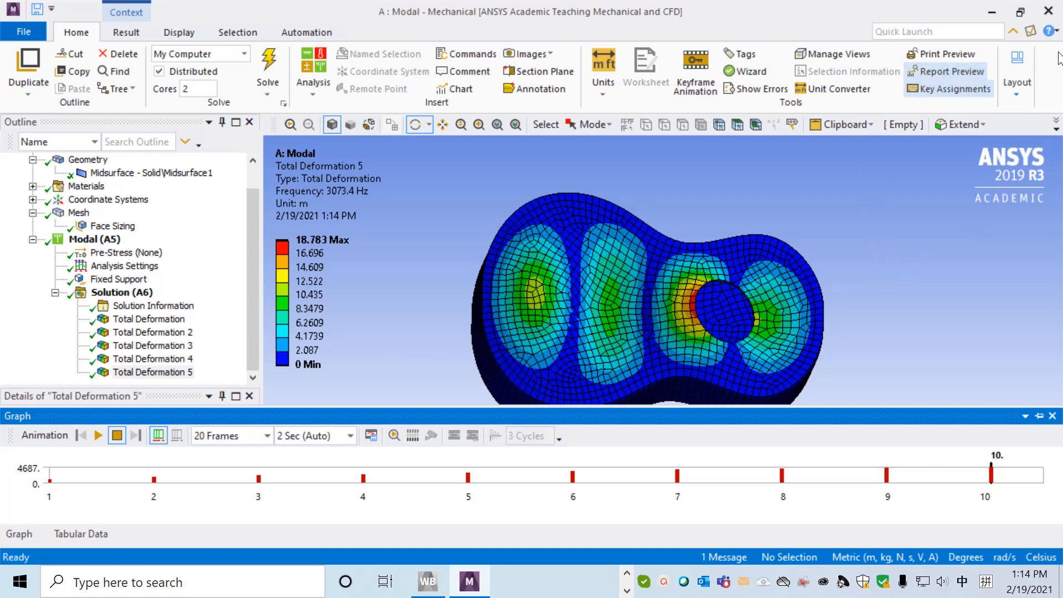
Close Mechanical and, in Workbench, add a Harmonic Response system linked to the Solution cell of the Modal system.
{"action": "left_click", "coordinate": [1049, 12]}
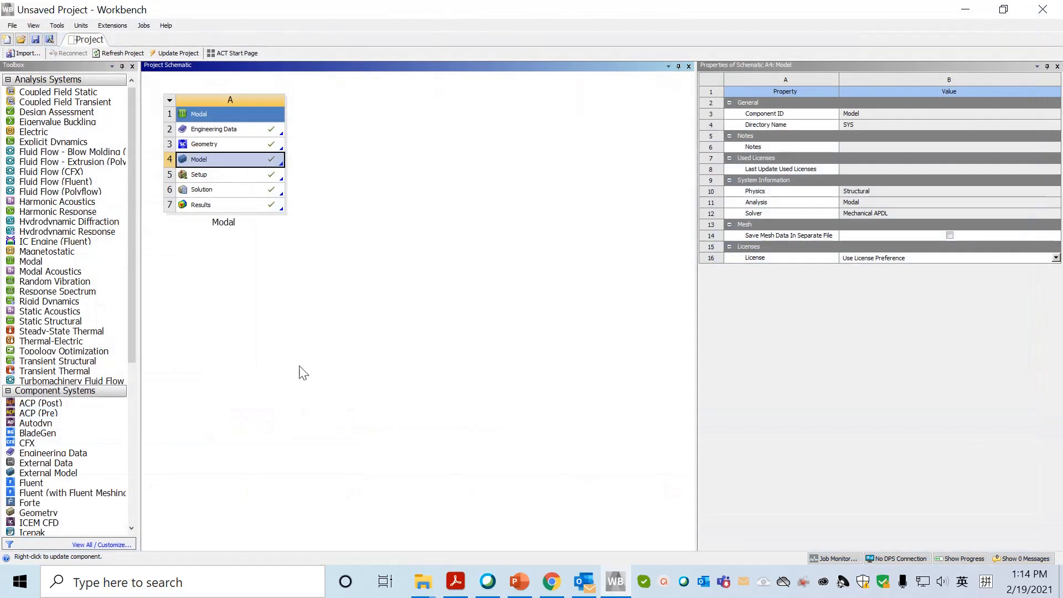
{"action": "scroll", "coordinate": [134, 274], "scroll_direction": "down", "scroll_amount": 1}
{"action": "scroll", "coordinate": [134, 289], "scroll_direction": "up", "scroll_amount": 1}
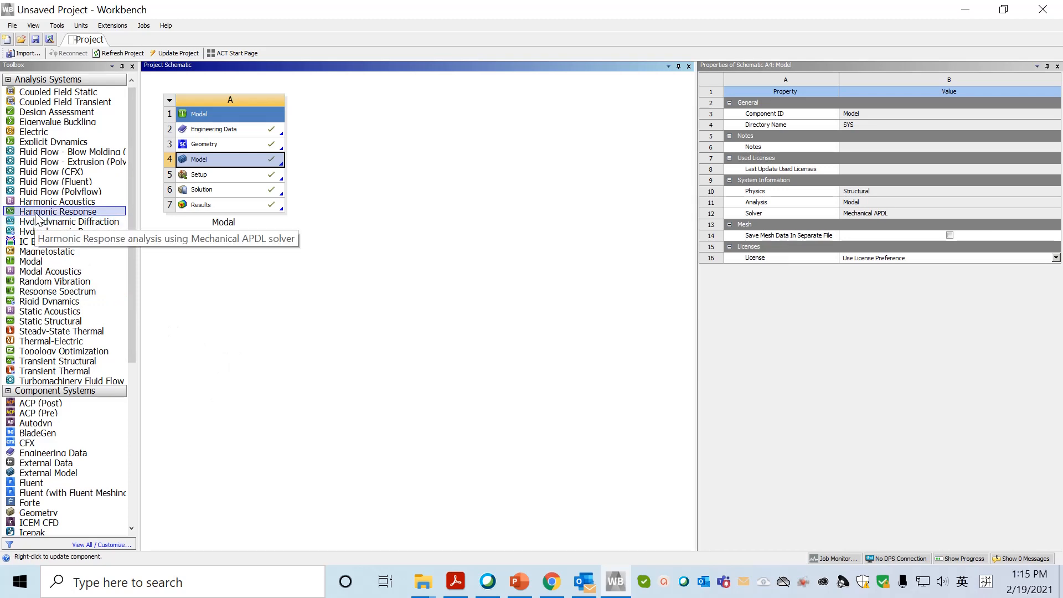
{"action": "left_click_drag", "start_coordinate": [37, 215], "coordinate": [214, 189]}
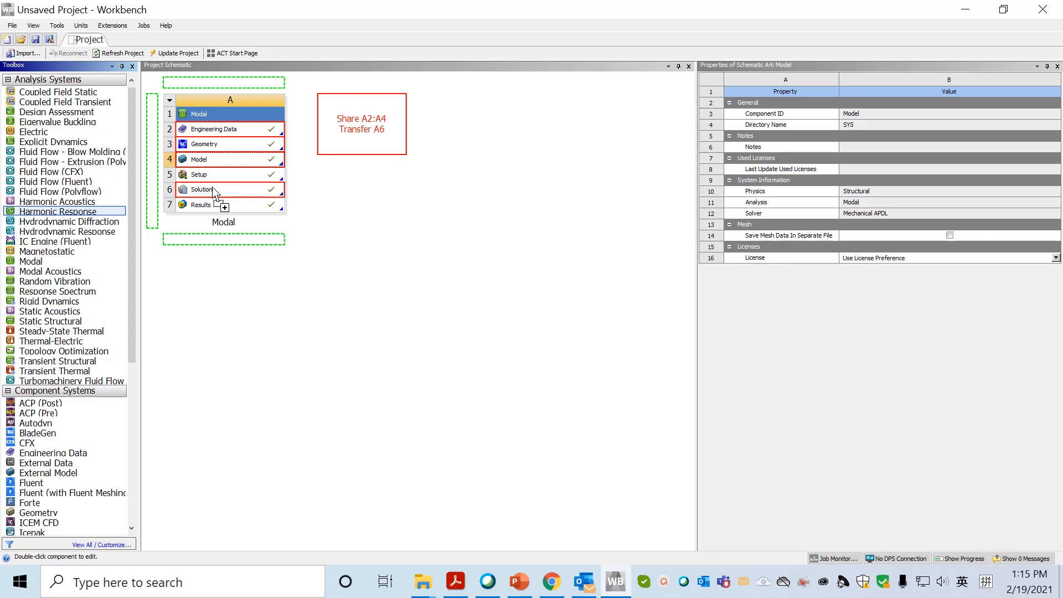
{"action": "left_click_drag", "start_coordinate": [214, 190], "coordinate": [213, 190]}
{"action": "mouse_move", "coordinate": [214, 190]}
{"action": "left_mouse_down"}
{"action": "mouse_move", "coordinate": [170, 192]}
{"action": "mouse_move", "coordinate": [217, 195]}
{"action": "left_mouse_up"}
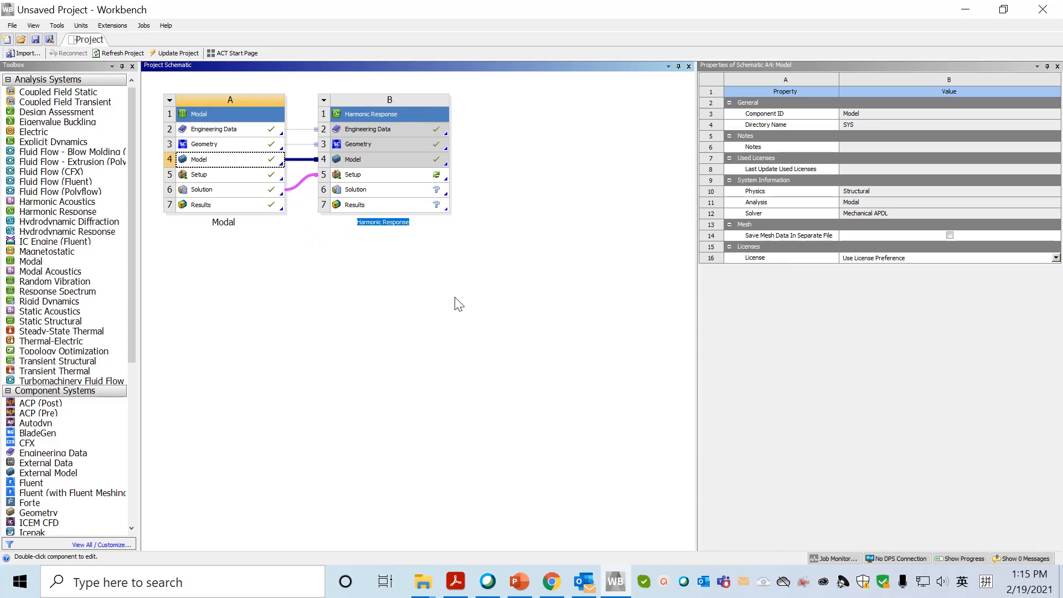
Open the Setup of the Harmonic Response system in Mechanical.
{"action": "left_click", "coordinate": [353, 178]}
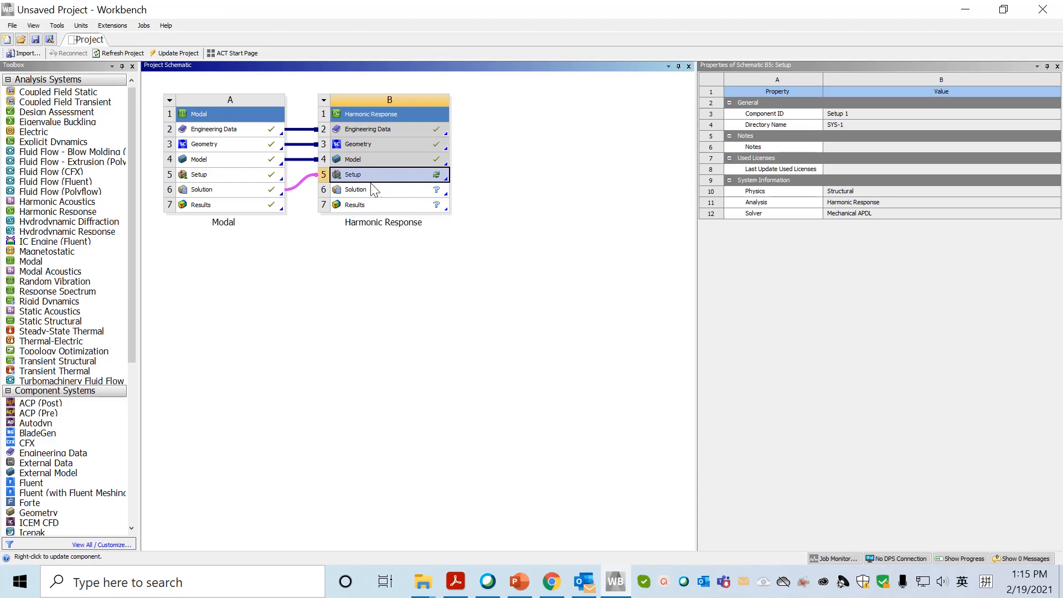
{"action": "double_click", "coordinate": [356, 174]}
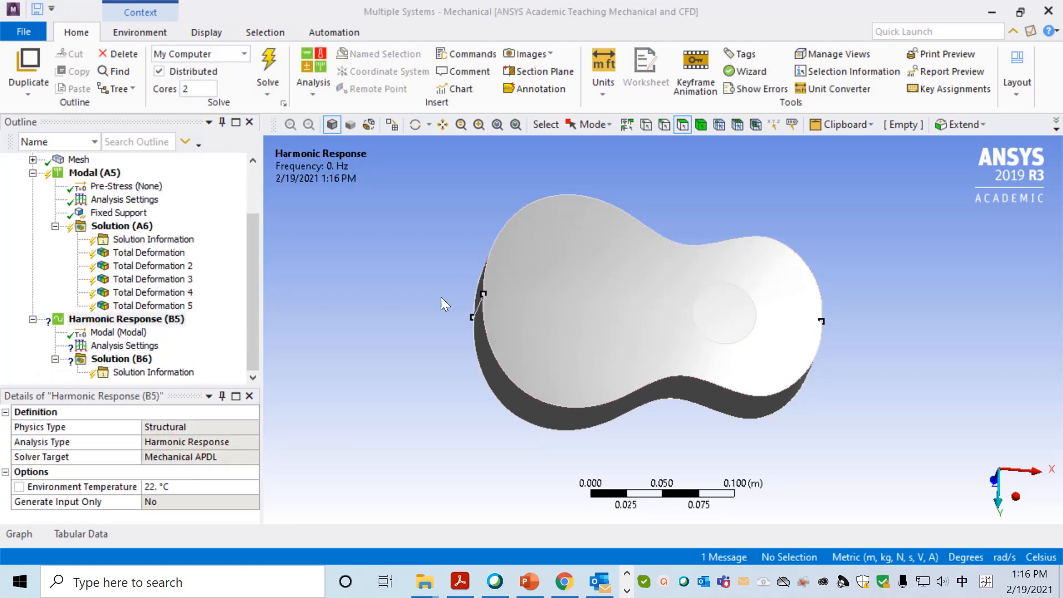
{"action": "left_click_drag", "start_coordinate": [254, 264], "coordinate": [252, 235]}
{"action": "scroll", "coordinate": [242, 282], "scroll_direction": "down", "scroll_amount": 1}
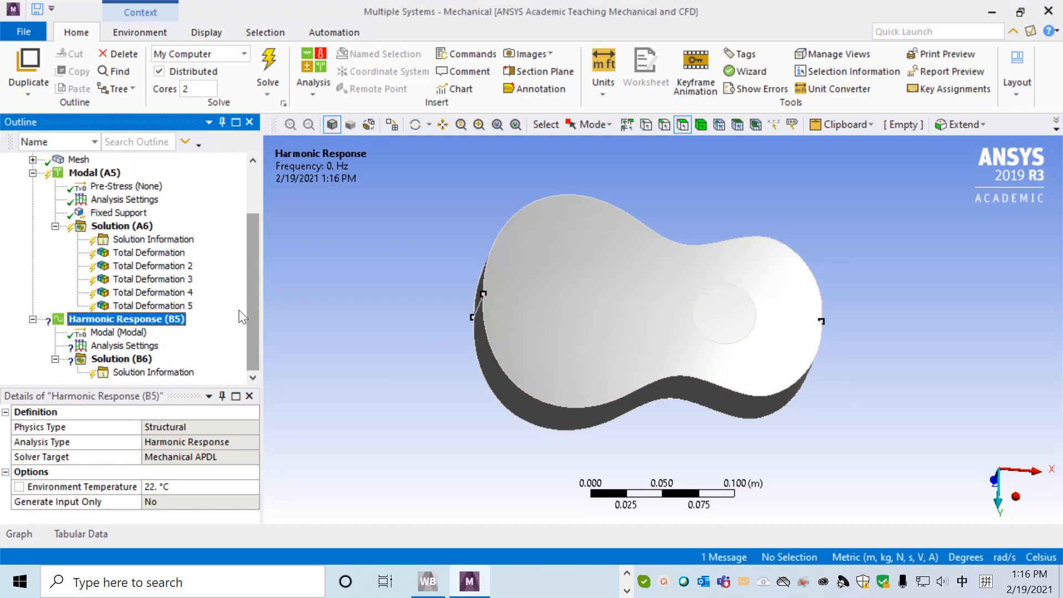
Add a pressure load to the Harmonic Response analysis.
{"action": "right_click", "coordinate": [124, 325]}
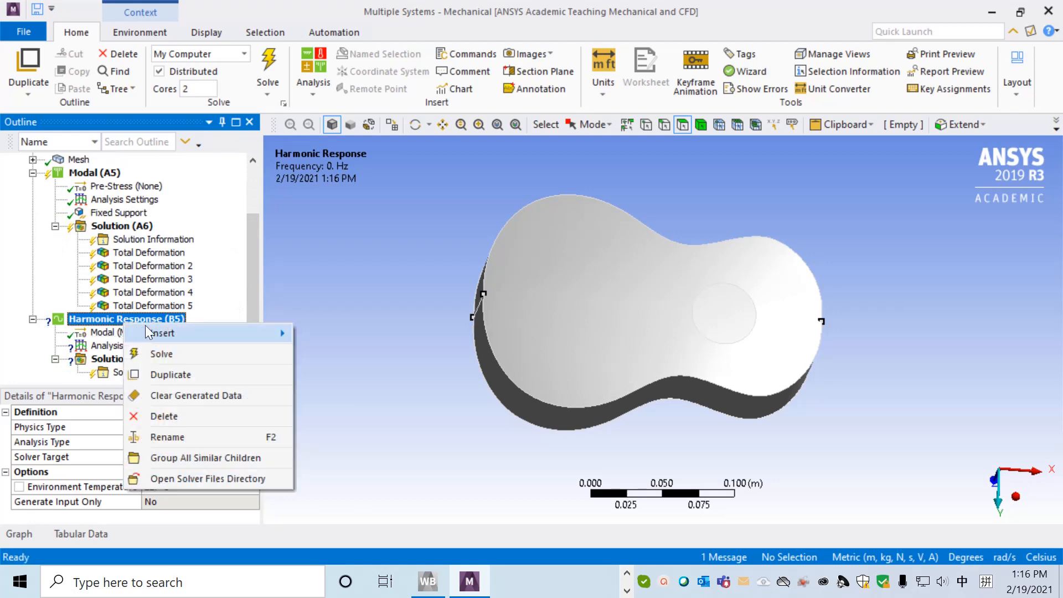
{"action": "mouse_move", "coordinate": [211, 334]}
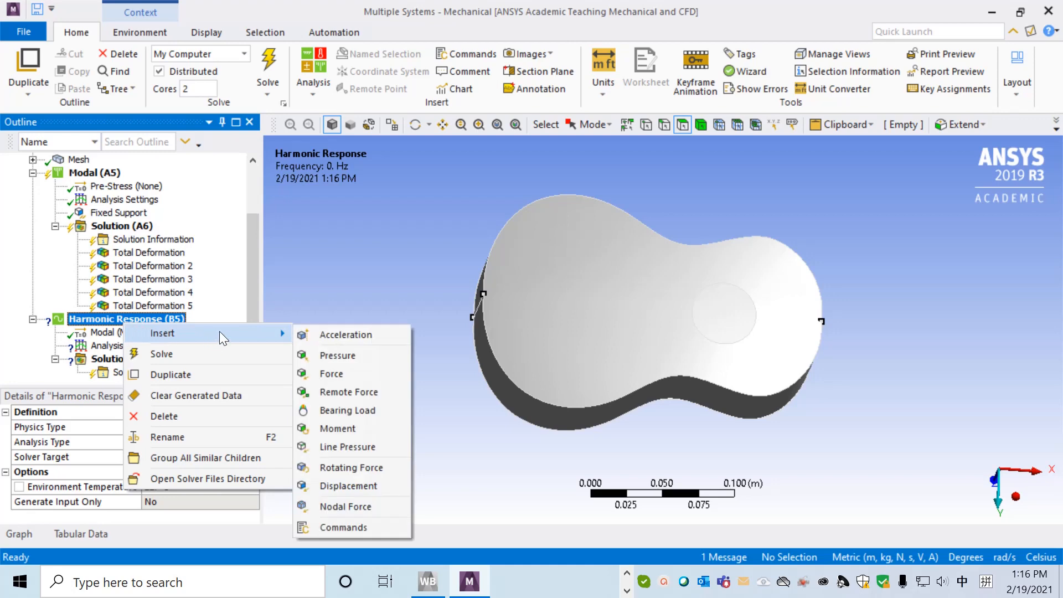
{"action": "left_click", "coordinate": [357, 357]}
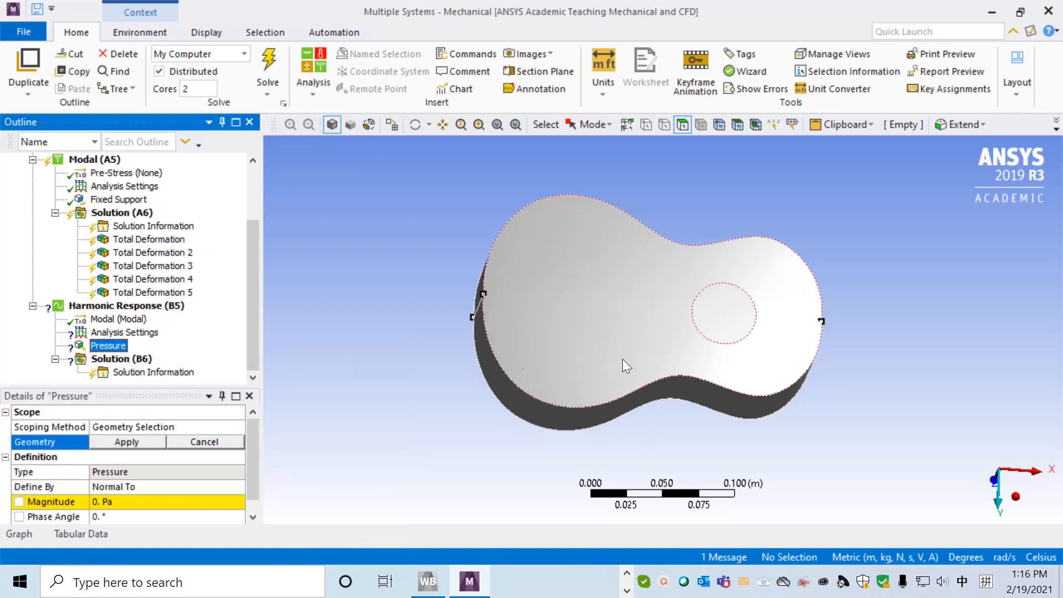
Scope the pressure load to the long curved side-wall face on the negative Y side of the guitar body.
{"action": "middle_click_drag", "start_coordinate": [855, 347], "coordinate": [778, 402]}
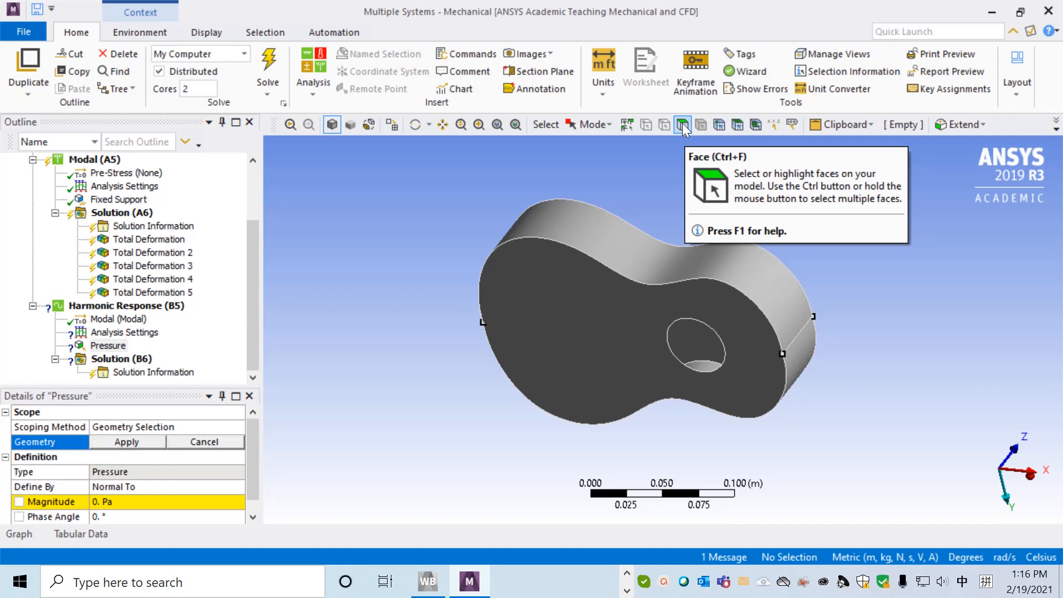
{"action": "left_click", "coordinate": [629, 255]}
{"action": "left_click", "coordinate": [118, 441]}
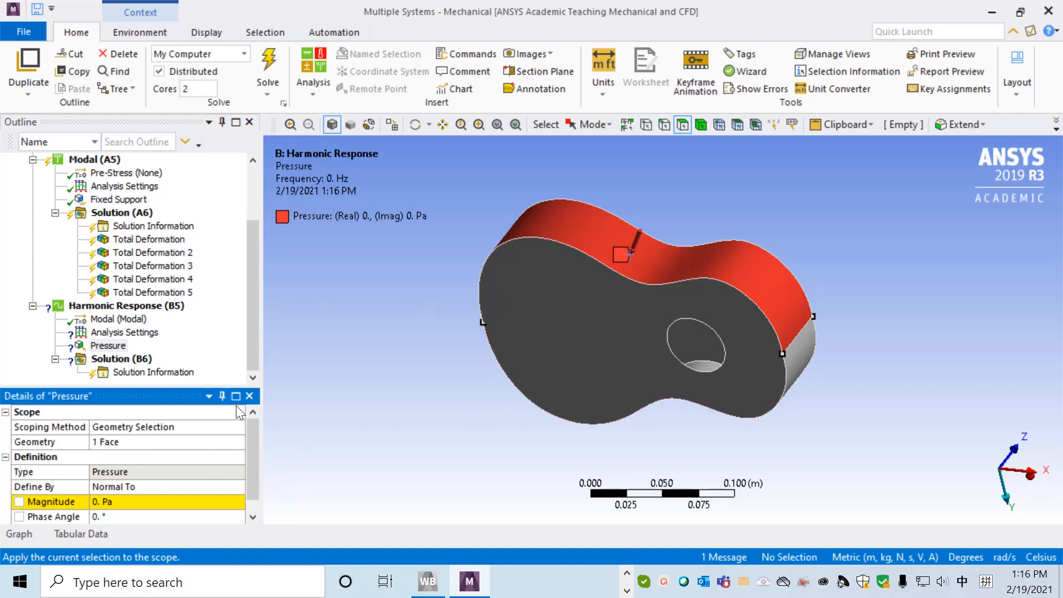
Set the pressure magnitude to 1E6 Pa.
{"action": "scroll", "coordinate": [251, 453], "scroll_direction": "down", "scroll_amount": 1}
{"action": "left_click", "coordinate": [148, 487]}
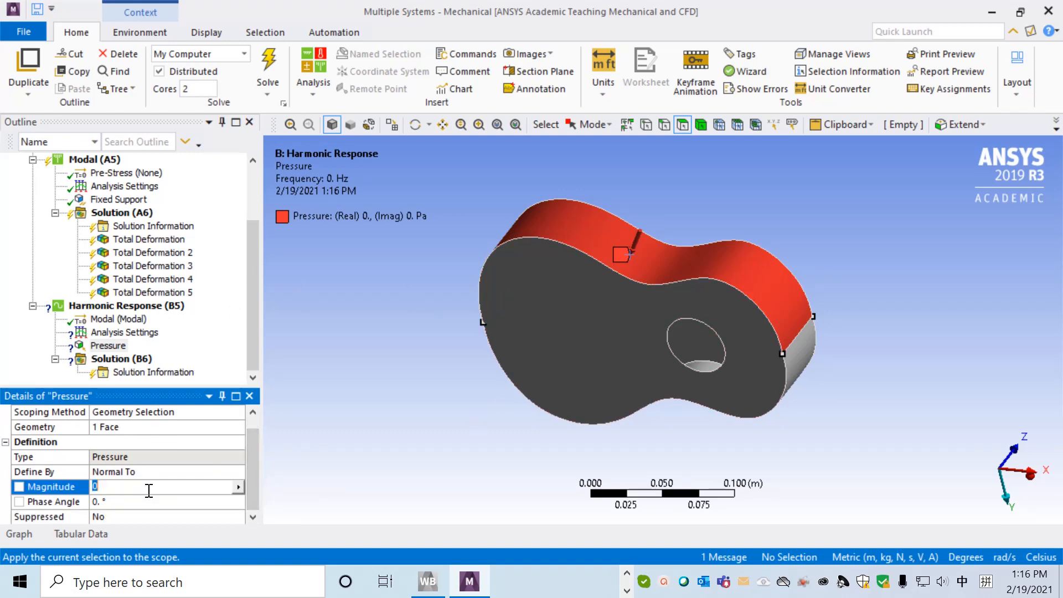
{"action": "type", "text": "100"}
{"action": "key", "text": "BackSpace"}
{"action": "key", "text": "BackSpace"}
{"action": "type", "text": "E"}
{"action": "key", "text": "shift"}
{"action": "type", "text": "1"}
{"action": "key", "text": "BackSpace"}
{"action": "type", "text": "6"}
{"action": "key", "text": "Return"}
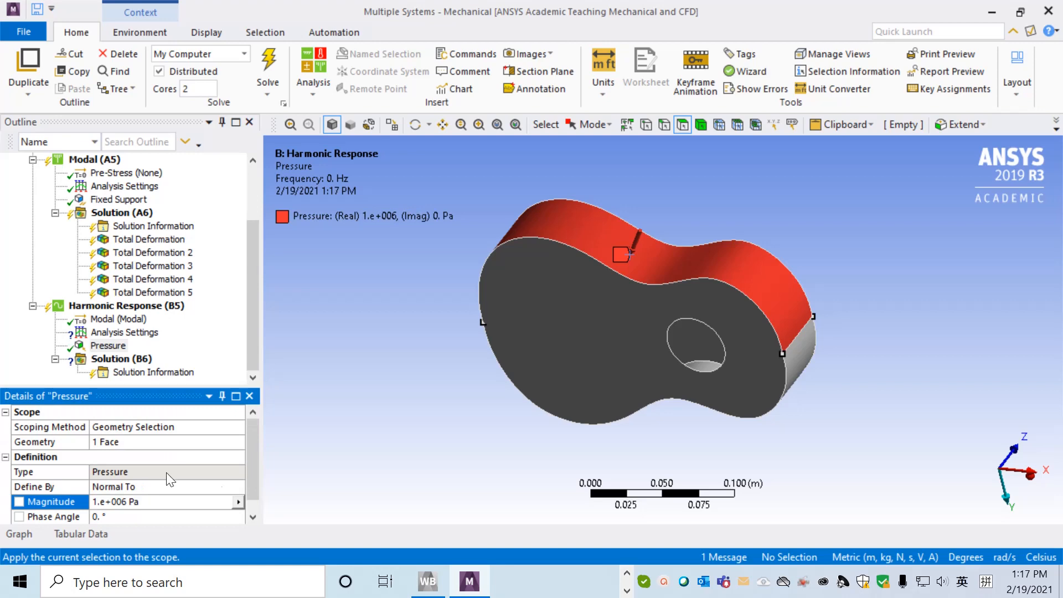
{"action": "left_click_drag", "start_coordinate": [248, 463], "coordinate": [253, 477]}
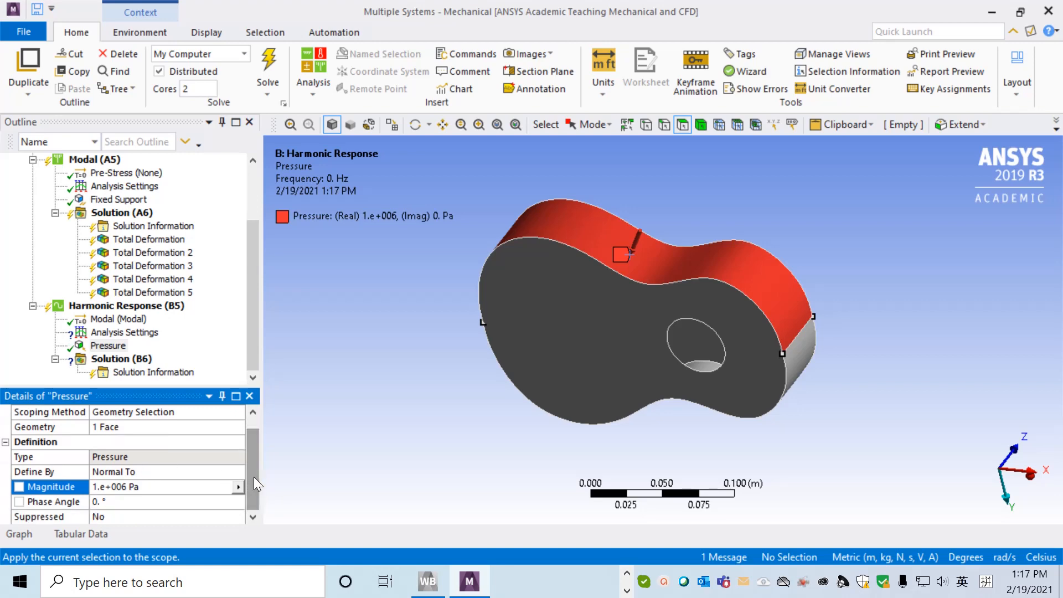
In the Harmonic Response analysis settings, set the frequency range minimum to 1000 Hz and maximum to 4000 Hz.
{"action": "left_click", "coordinate": [129, 336]}
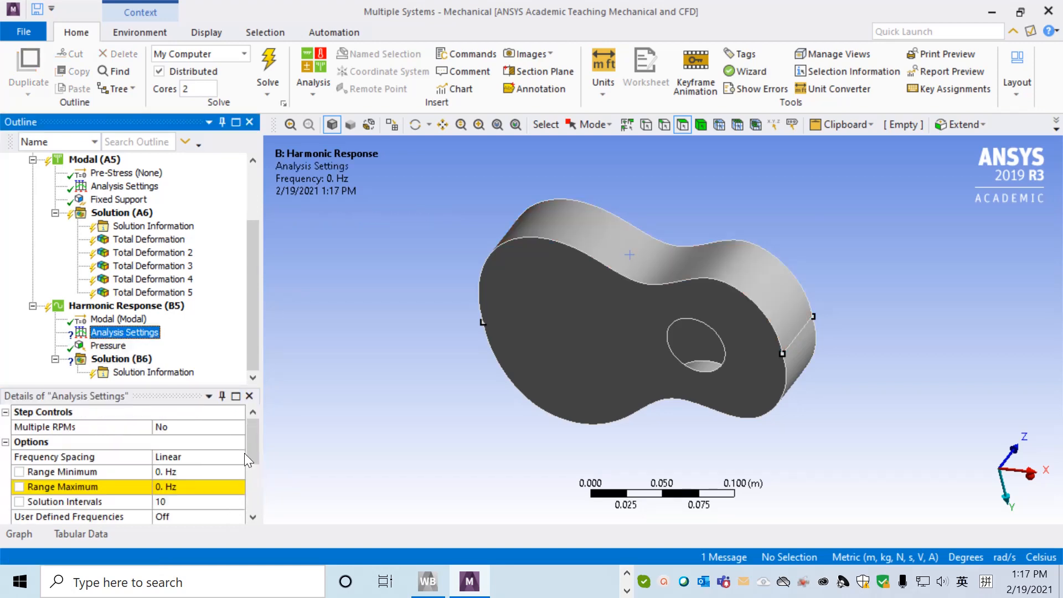
{"action": "left_click", "coordinate": [199, 470]}
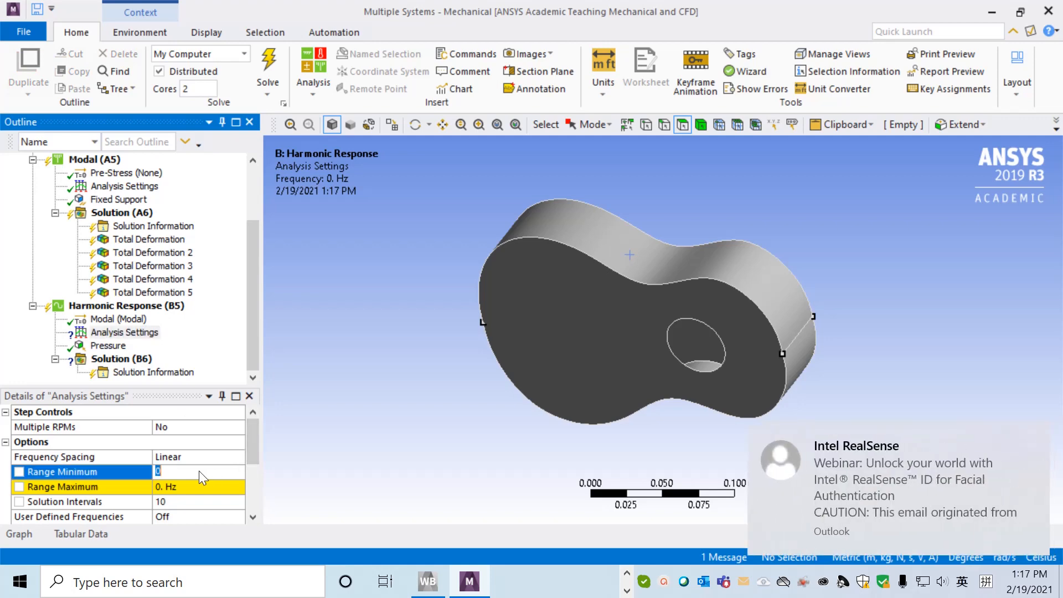
{"action": "type", "text": "1000"}
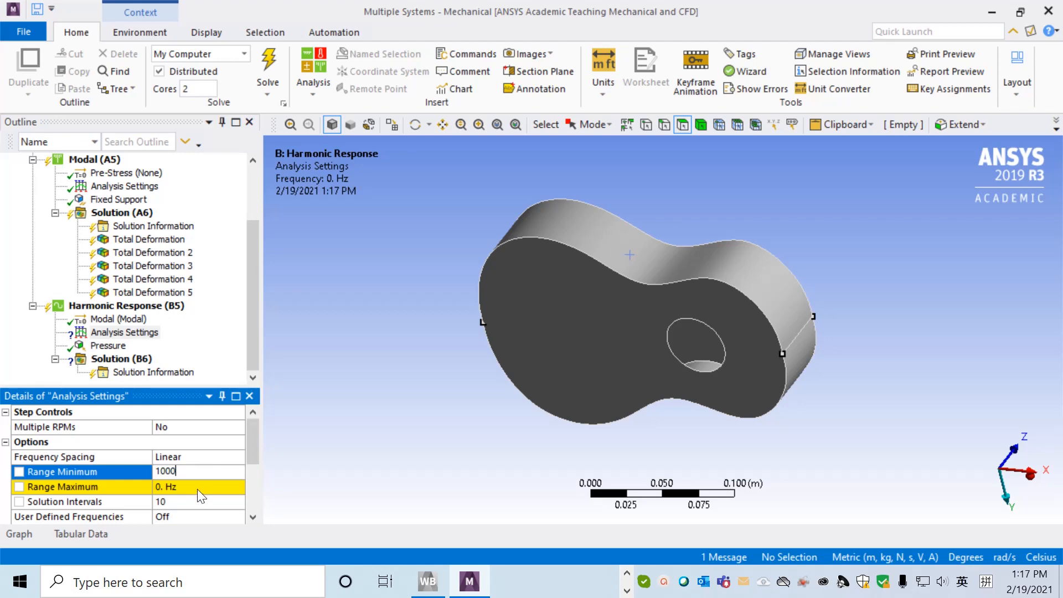
{"action": "left_click", "coordinate": [198, 488]}
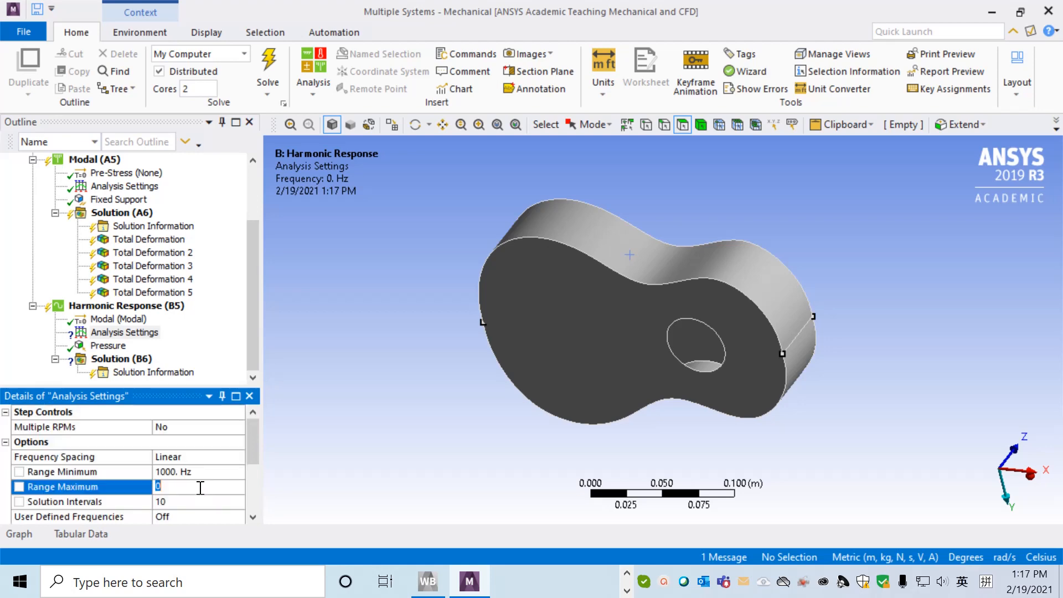
{"action": "type", "text": "1000"}
{"action": "key", "text": "BackSpace"}
{"action": "key", "text": "BackSpace"}
{"action": "key", "text": "BackSpace"}
{"action": "key", "text": "BackSpace"}
{"action": "type", "text": "4000"}
{"action": "key", "text": "Return"}
Set the number of solution intervals for the harmonic sweep to 300.
{"action": "left_click", "coordinate": [169, 503]}
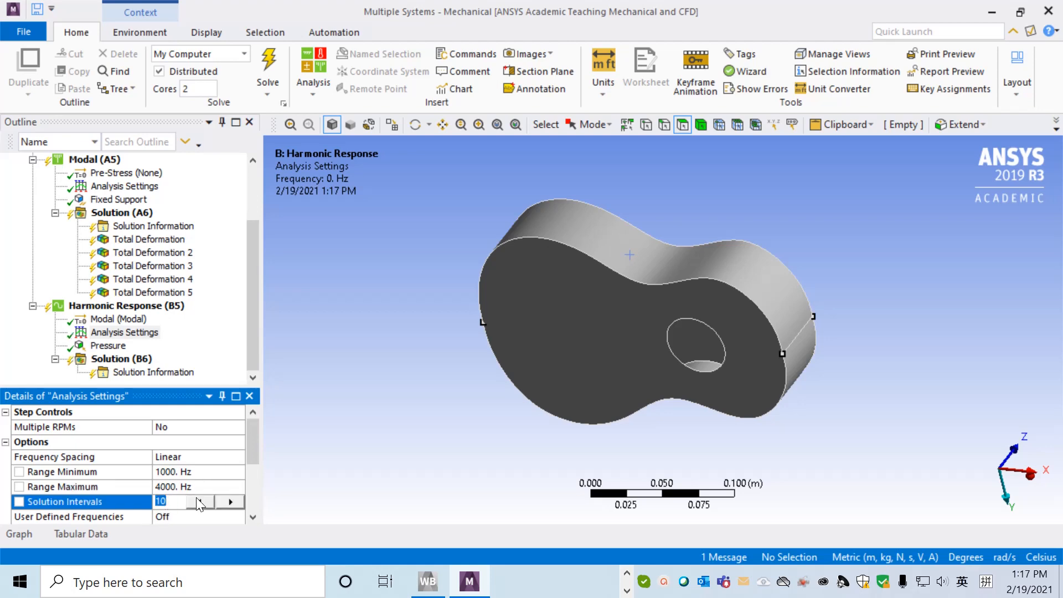
{"action": "type", "text": "300"}
{"action": "left_click", "coordinate": [357, 440]}
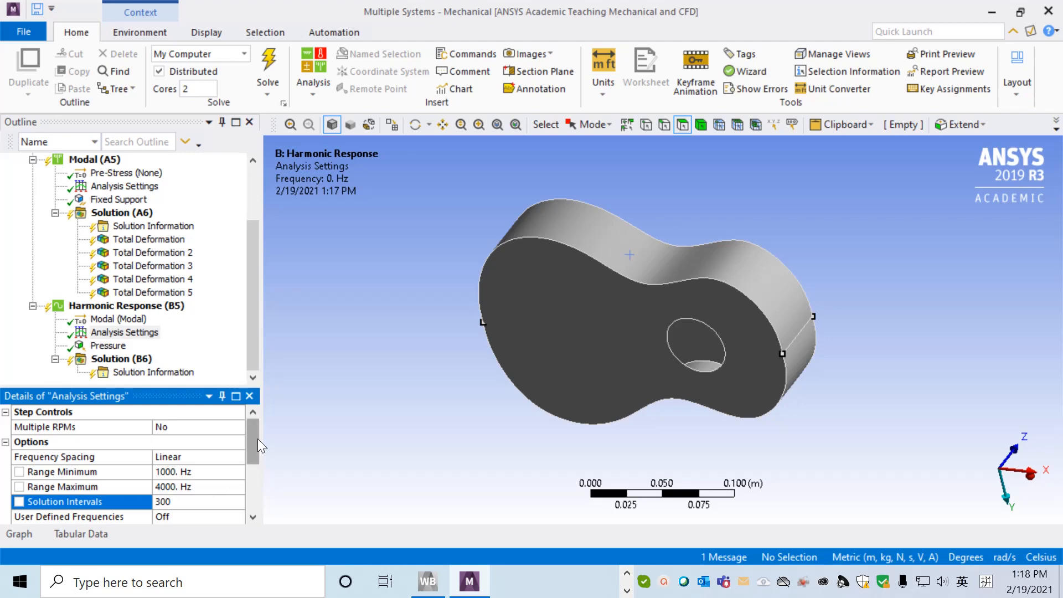
{"action": "left_click_drag", "start_coordinate": [253, 436], "coordinate": [254, 430]}
Insert a deformation Frequency Response result under the Harmonic Response solution.
{"action": "right_click", "coordinate": [134, 362]}
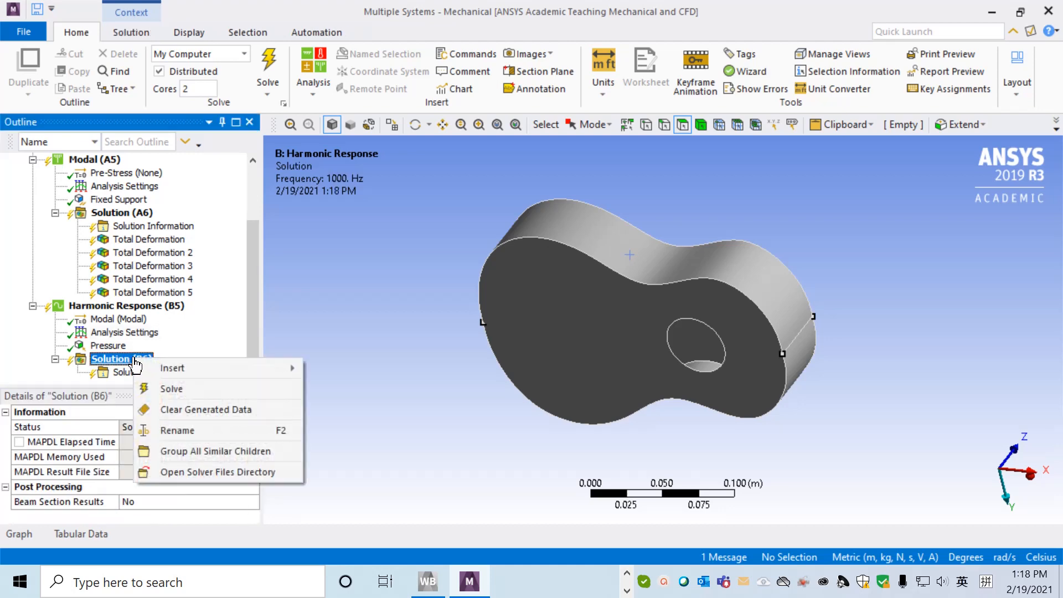
{"action": "mouse_move", "coordinate": [173, 369]}
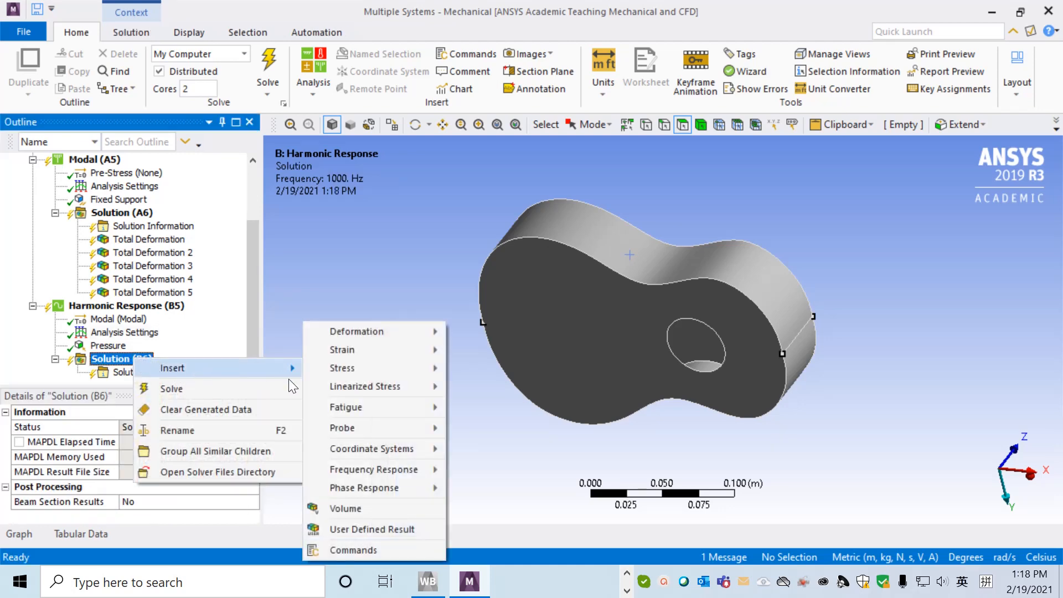
{"action": "mouse_move", "coordinate": [391, 471]}
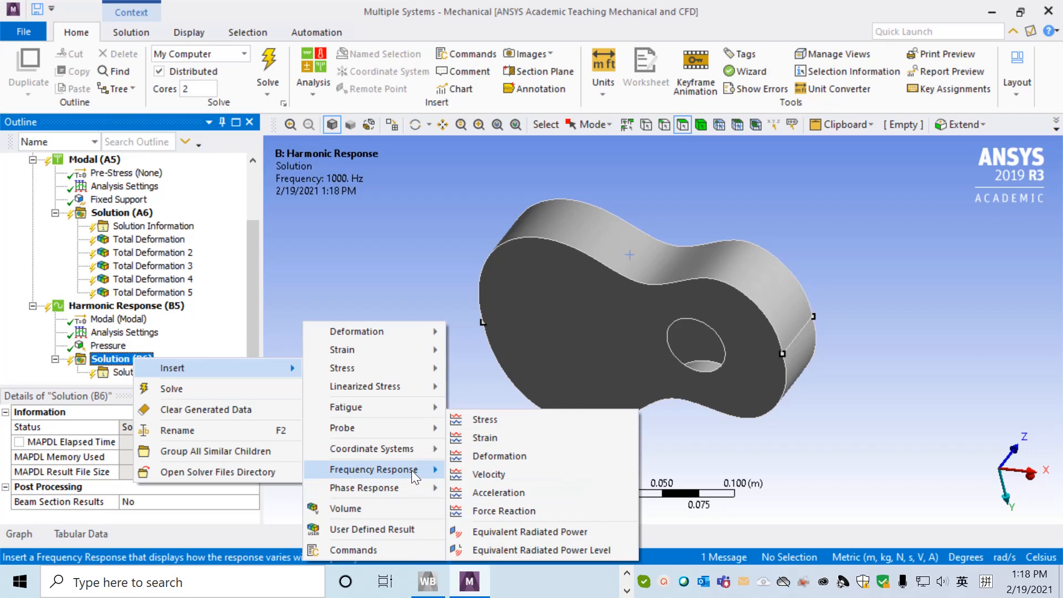
{"action": "left_click", "coordinate": [486, 453]}
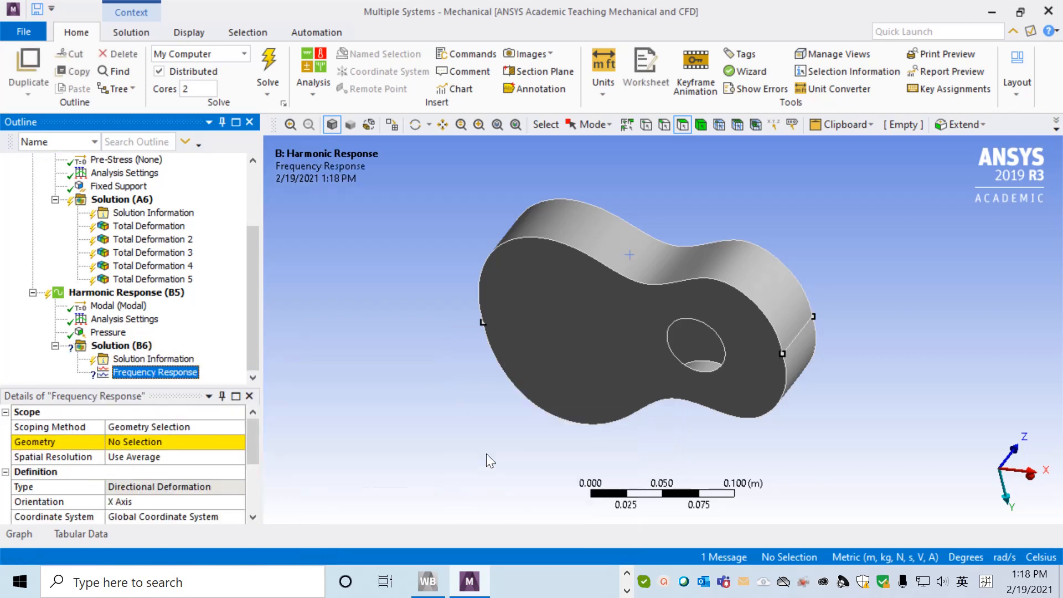
Scope the frequency response result to the flat guitar face that contains the sound hole.
{"action": "middle_click_drag", "start_coordinate": [419, 392], "coordinate": [501, 288]}
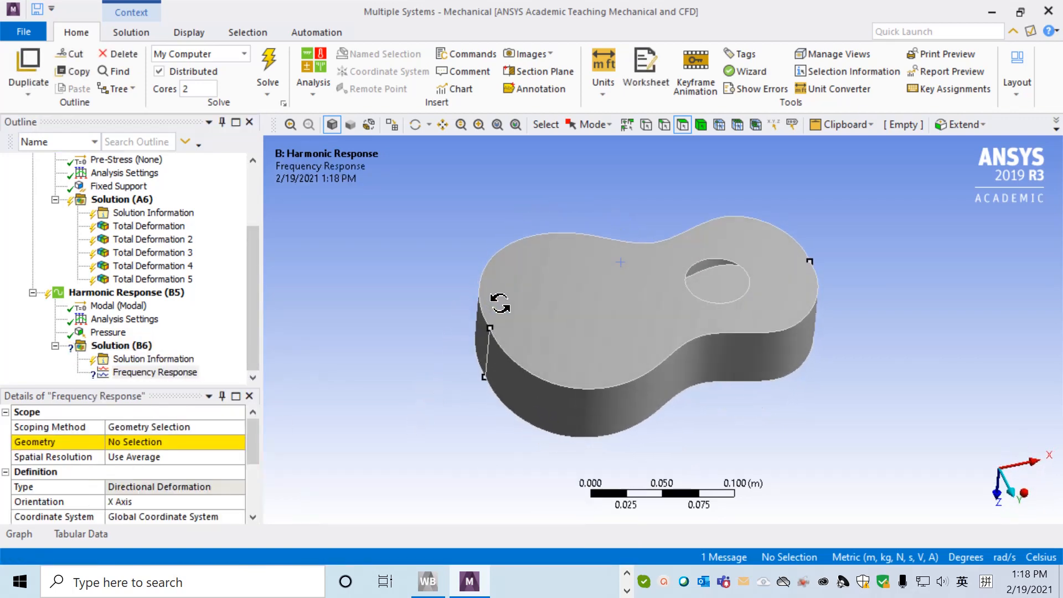
{"action": "left_click", "coordinate": [612, 306]}
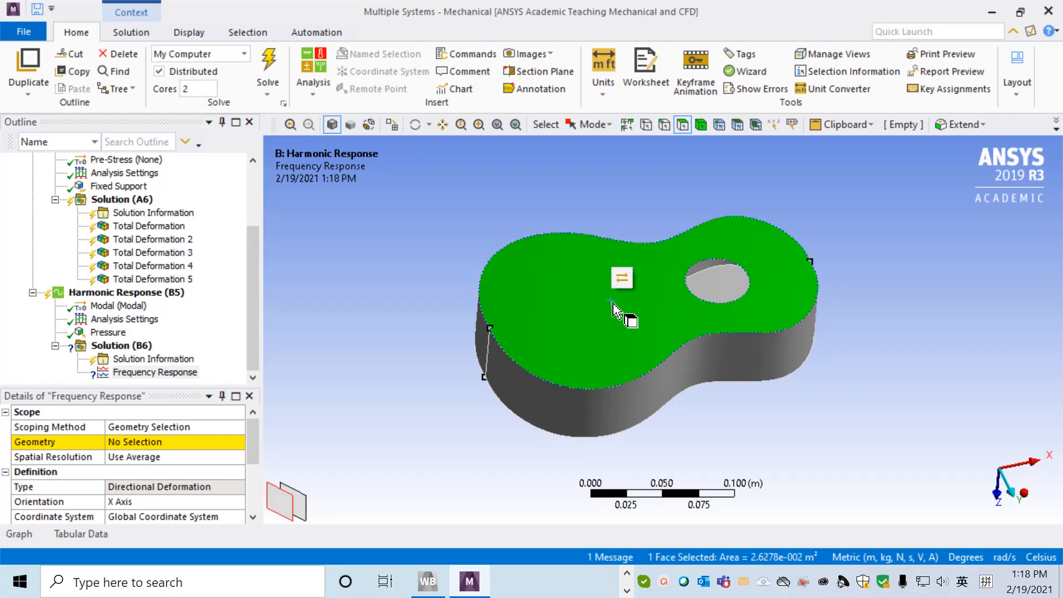
{"action": "left_click", "coordinate": [135, 441]}
{"action": "left_click", "coordinate": [135, 443]}
{"action": "left_click_drag", "start_coordinate": [253, 443], "coordinate": [258, 465]}
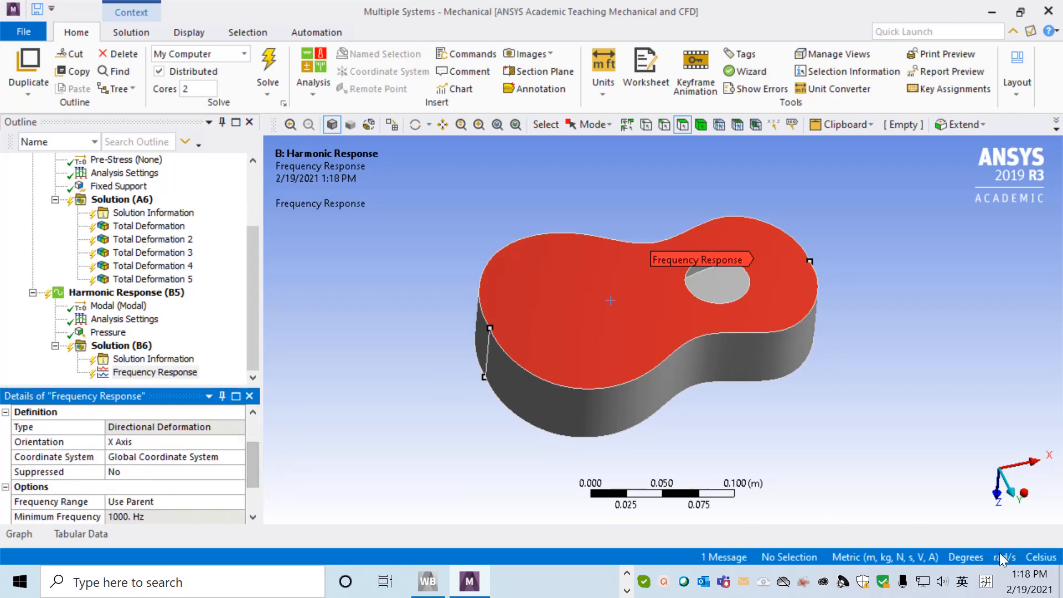
Set the orientation of the frequency response's directional deformation to Z Axis.
{"action": "middle_click_drag", "start_coordinate": [936, 433], "coordinate": [946, 469]}
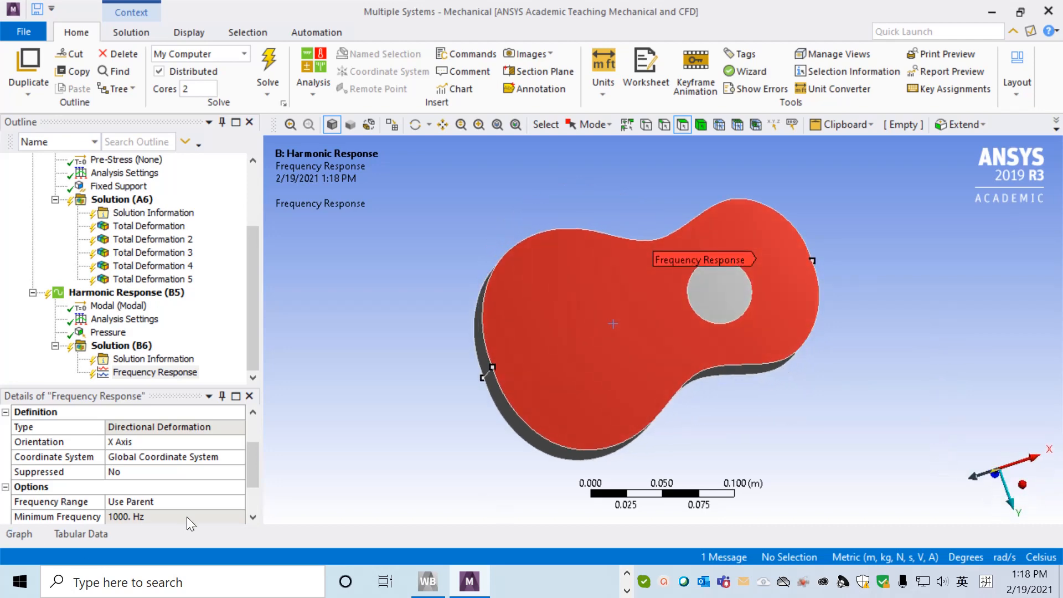
{"action": "left_click", "coordinate": [165, 443]}
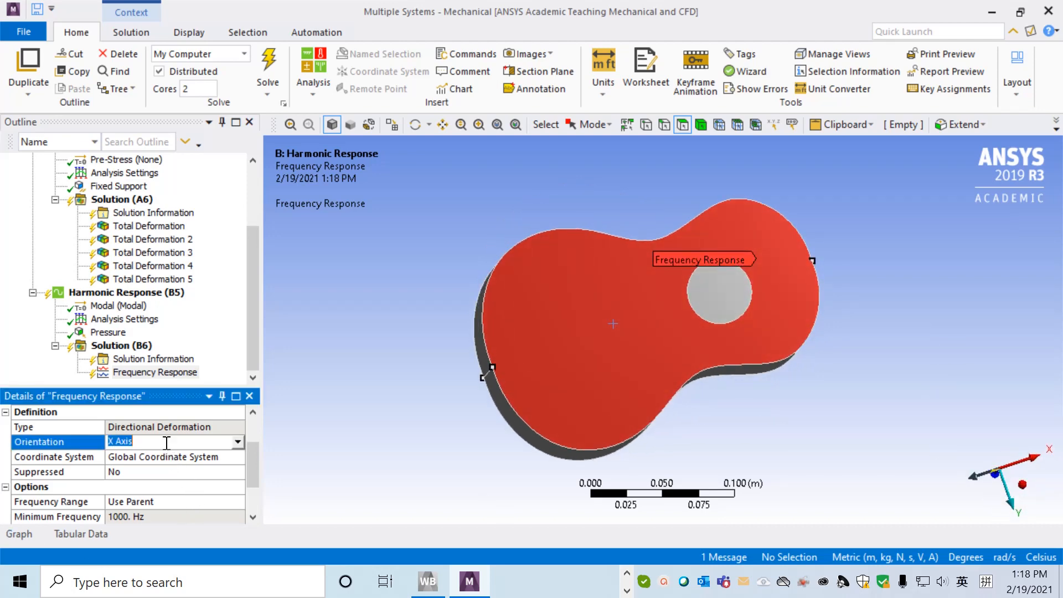
{"action": "left_click", "coordinate": [237, 442]}
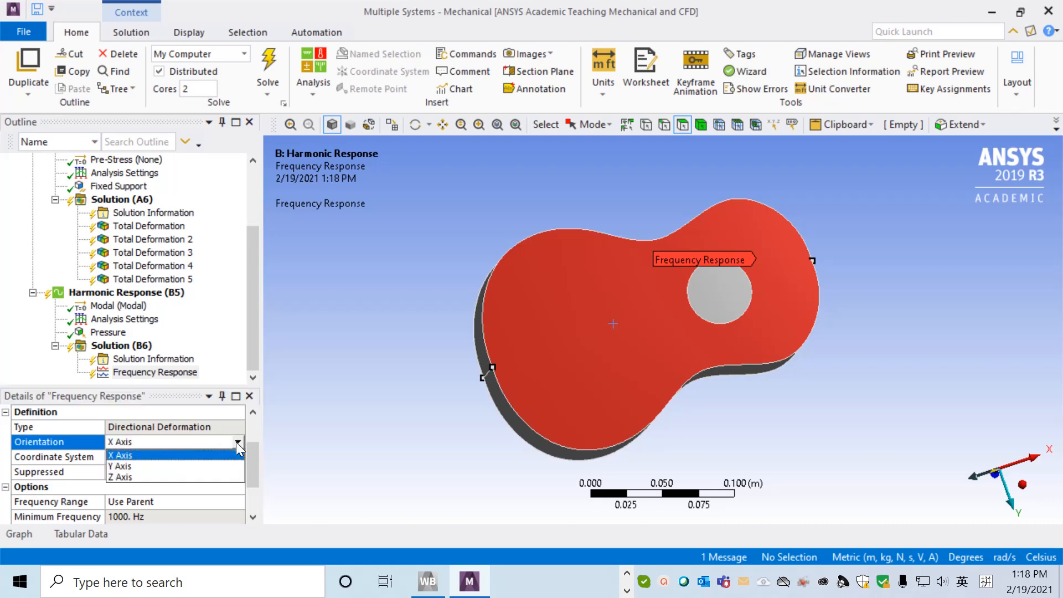
{"action": "left_click", "coordinate": [140, 477]}
{"action": "mouse_move", "coordinate": [247, 436]}
{"action": "left_mouse_down"}
{"action": "mouse_move", "coordinate": [255, 486]}
{"action": "mouse_move", "coordinate": [257, 423]}
{"action": "left_mouse_up"}
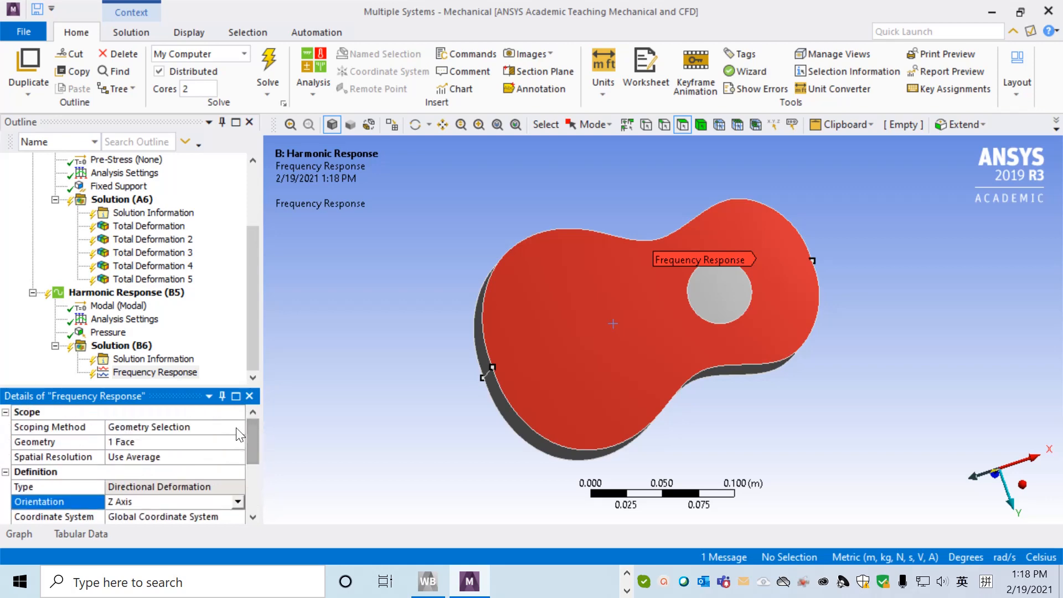
Solve the Harmonic Response analysis.
{"action": "left_click", "coordinate": [126, 346]}
{"action": "right_click", "coordinate": [135, 350]}
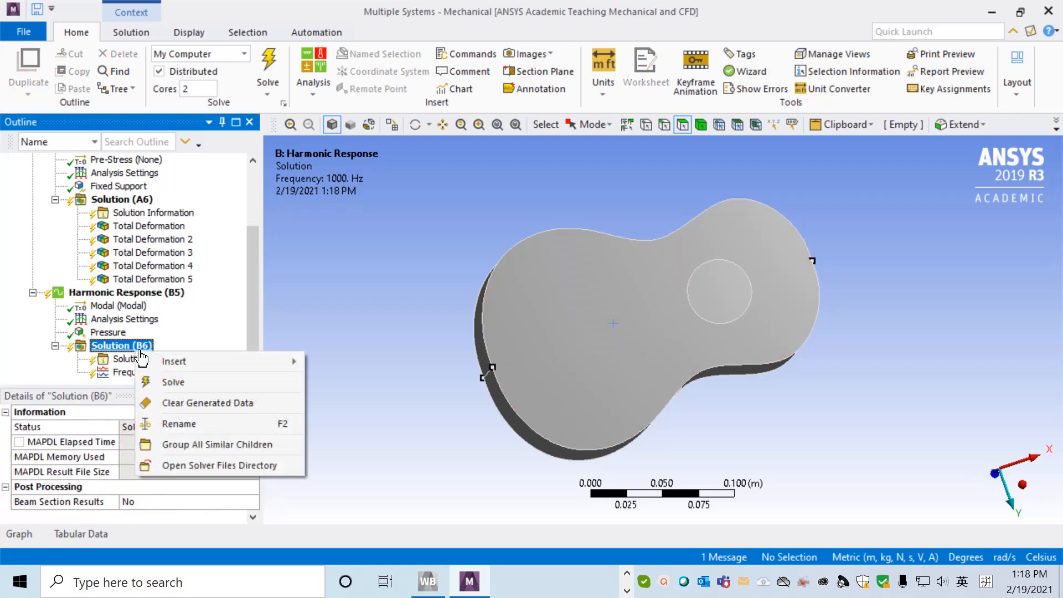
{"action": "left_click", "coordinate": [183, 383]}
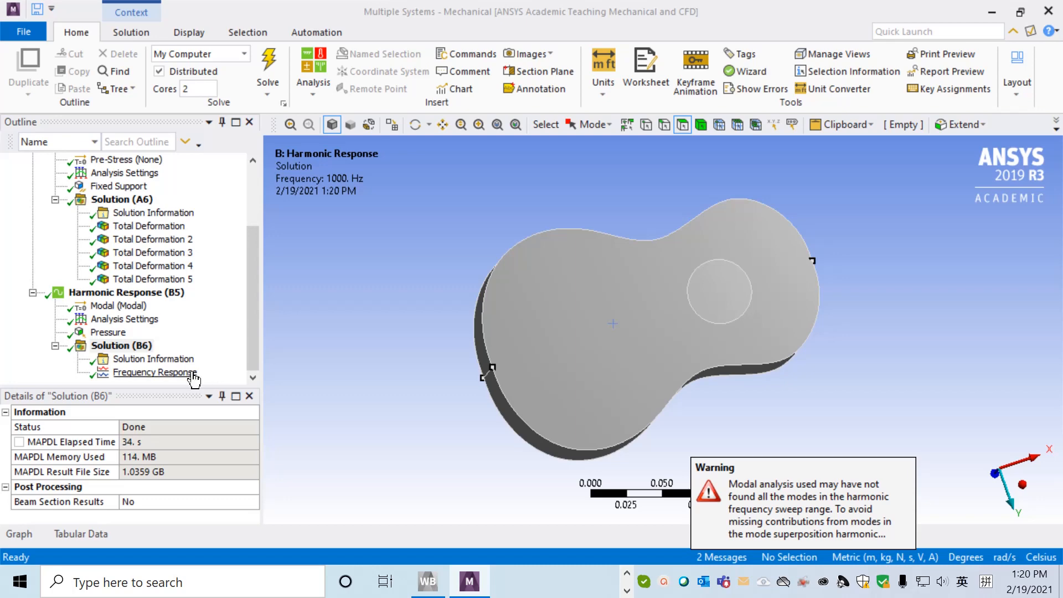
{"action": "left_click", "coordinate": [255, 357]}
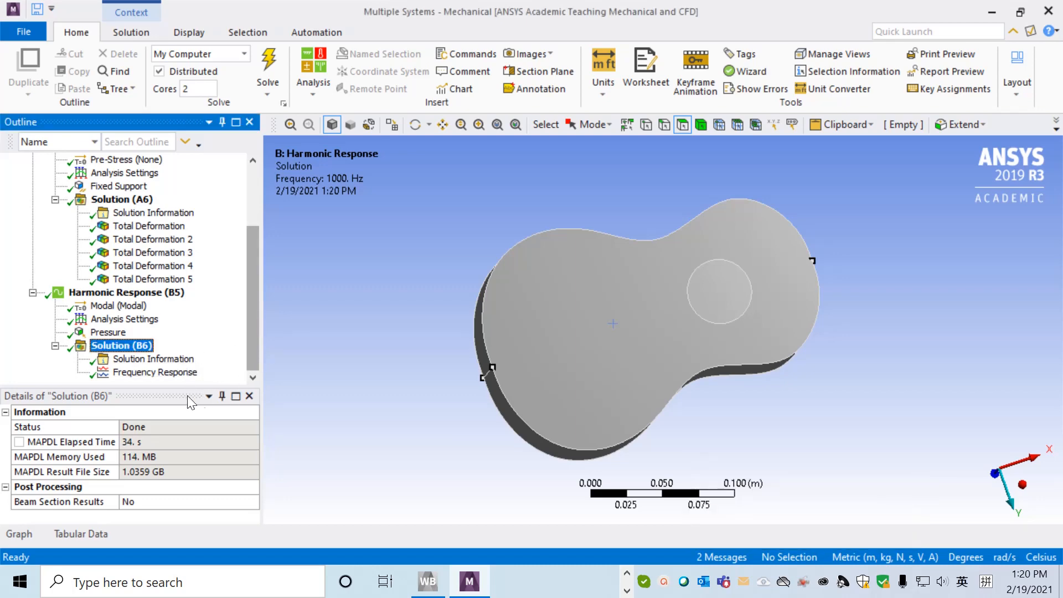
Open the Frequency Response result and examine its amplitude and phase angle plots over the frequency range.
{"action": "left_click", "coordinate": [166, 373]}
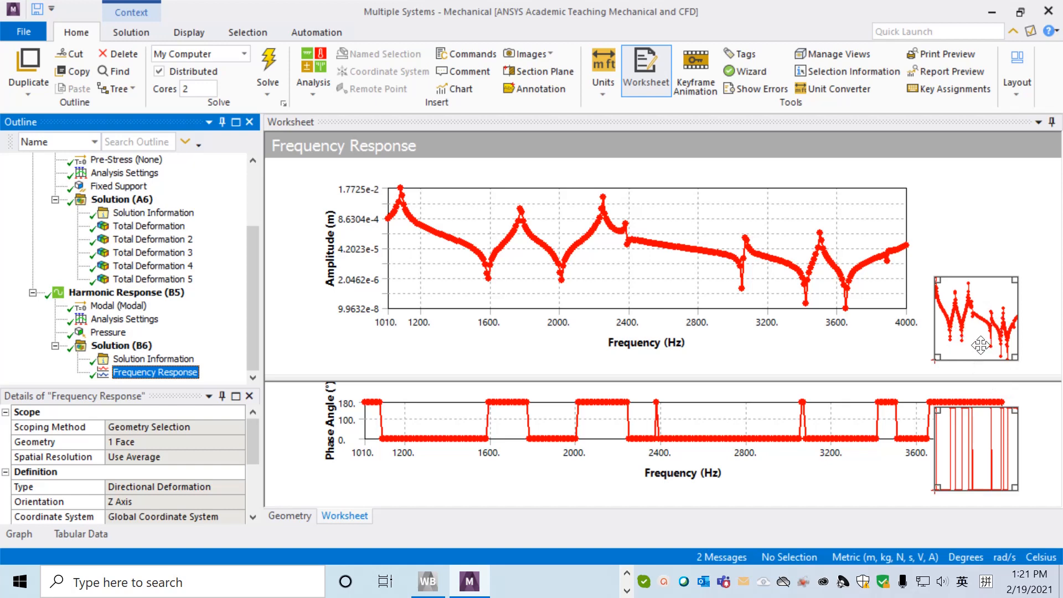
{"action": "left_click", "coordinate": [114, 375]}
{"action": "mouse_move", "coordinate": [247, 303]}
{"action": "left_mouse_down"}
{"action": "mouse_move", "coordinate": [256, 266]}
{"action": "mouse_move", "coordinate": [258, 314]}
{"action": "left_mouse_up"}
{"action": "left_click", "coordinate": [665, 582]}
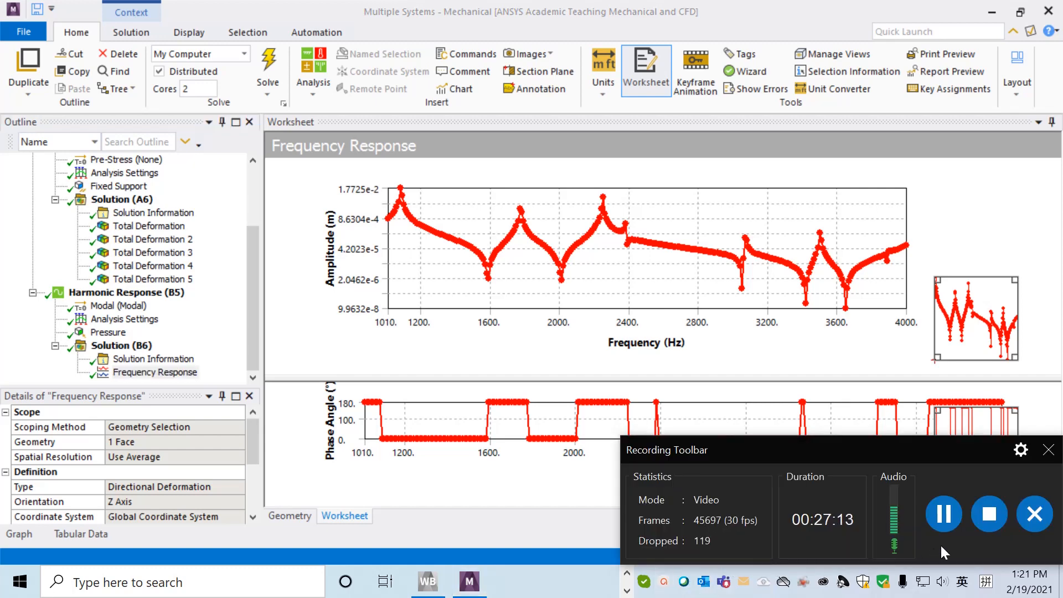